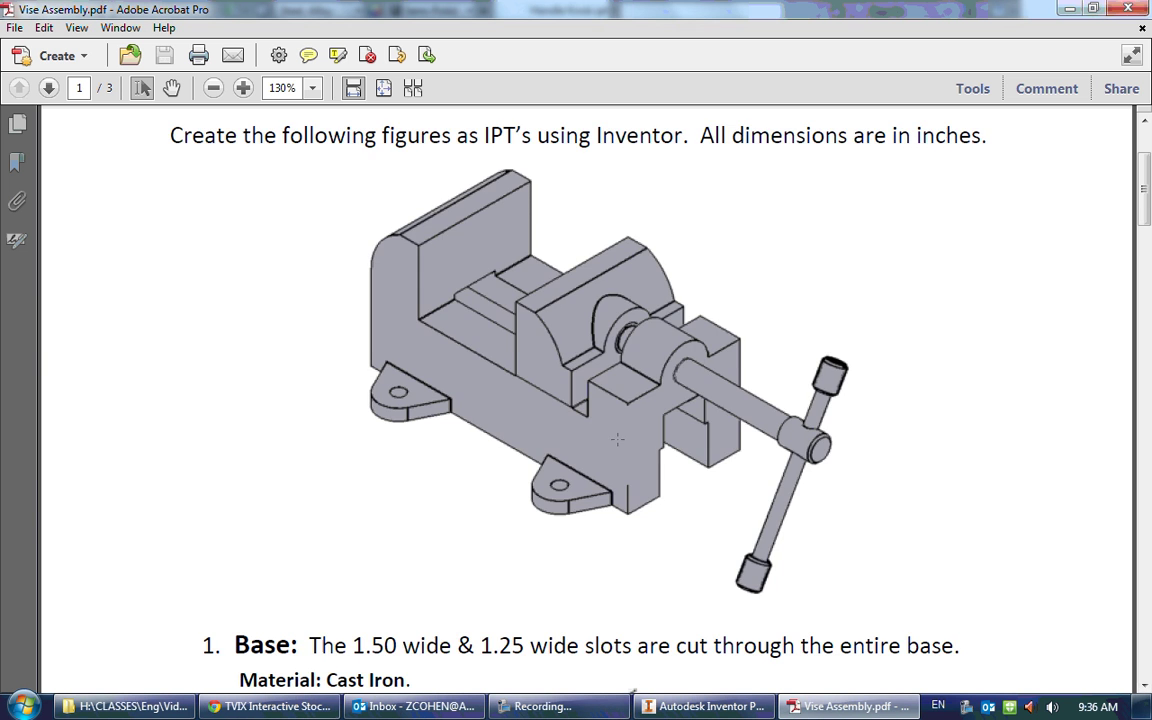
Scroll the vise handout to the Key section on page 2 (0.1875 × 0.375 × 1.75, Alloy Steel)
{"action": "scroll", "coordinate": [617, 438], "scroll_direction": "down", "scroll_amount": 15}
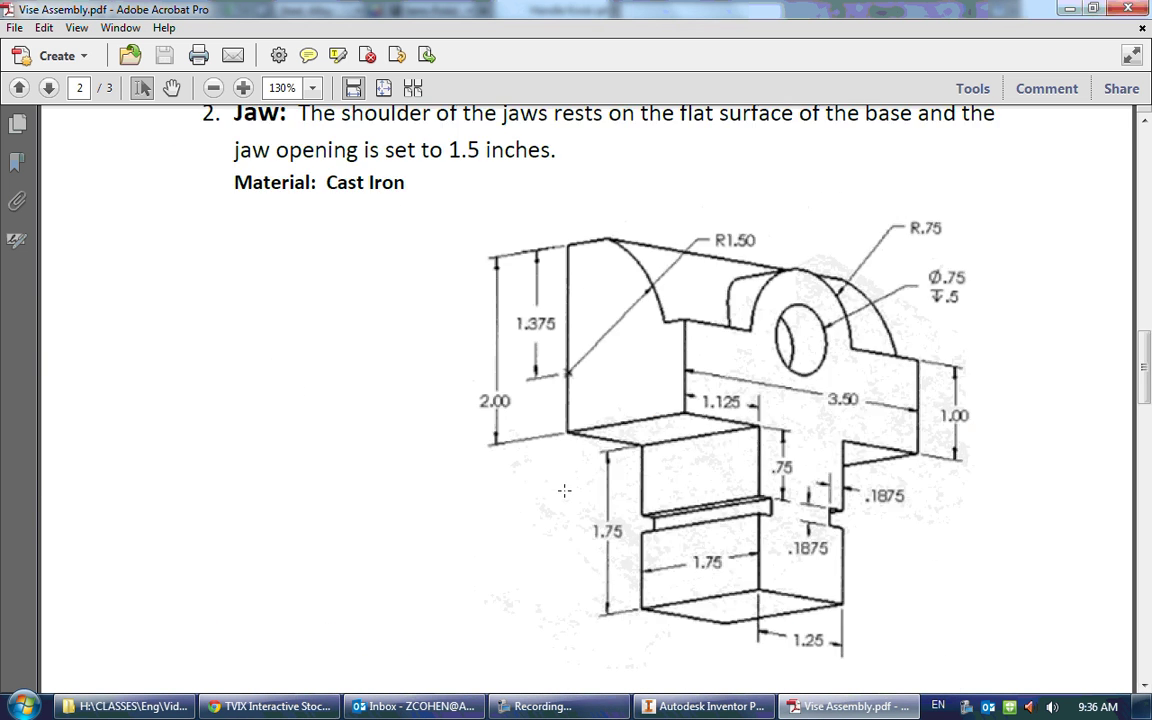
{"action": "scroll", "coordinate": [564, 490], "scroll_direction": "down", "scroll_amount": 10}
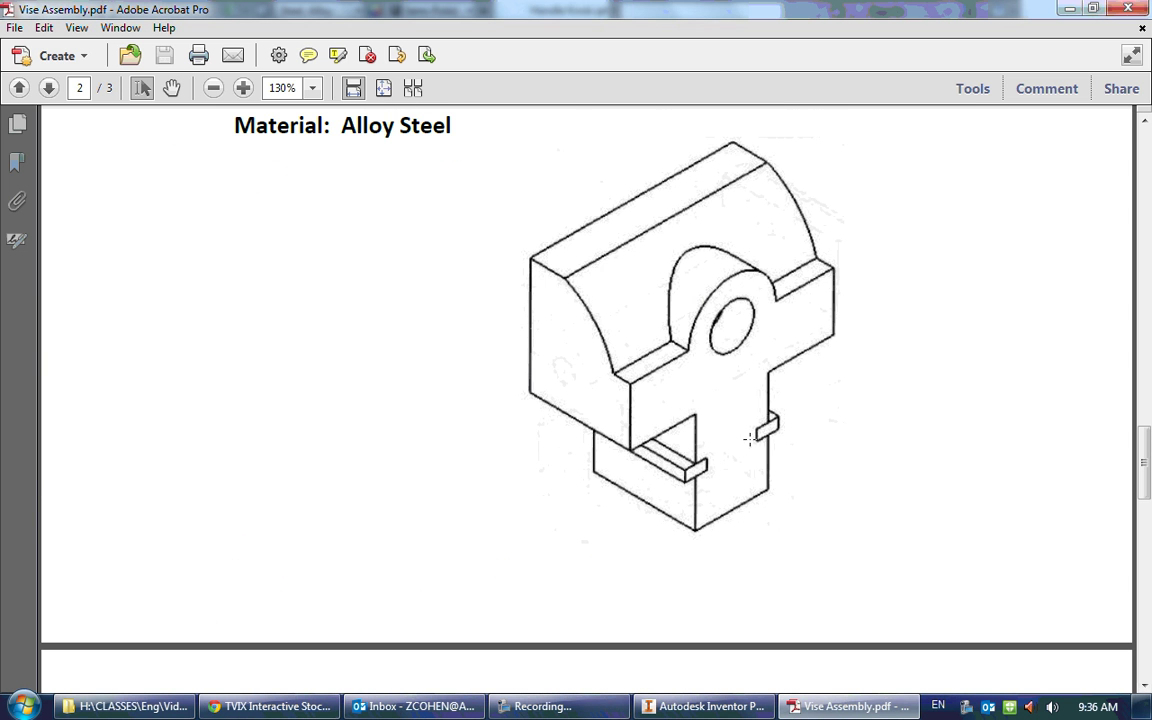
{"action": "scroll", "coordinate": [768, 422], "scroll_direction": "up", "scroll_amount": 3}
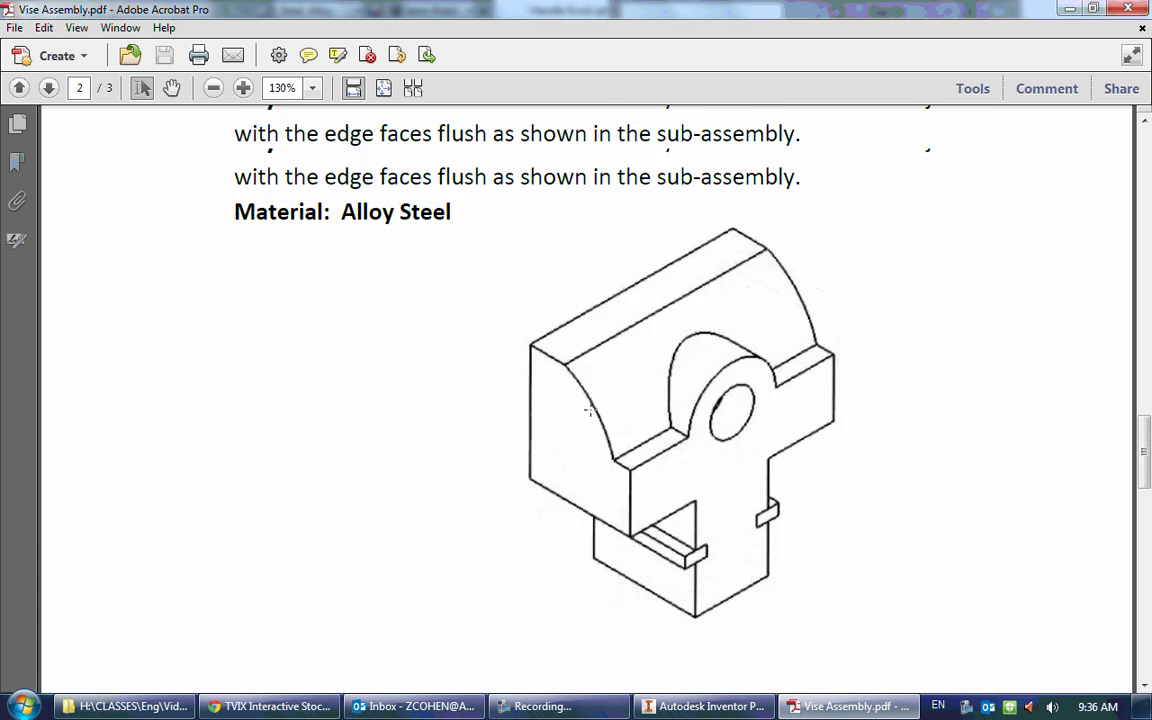
{"action": "scroll", "coordinate": [698, 473], "scroll_direction": "down", "scroll_amount": 3}
{"action": "scroll", "coordinate": [618, 449], "scroll_direction": "up", "scroll_amount": 3}
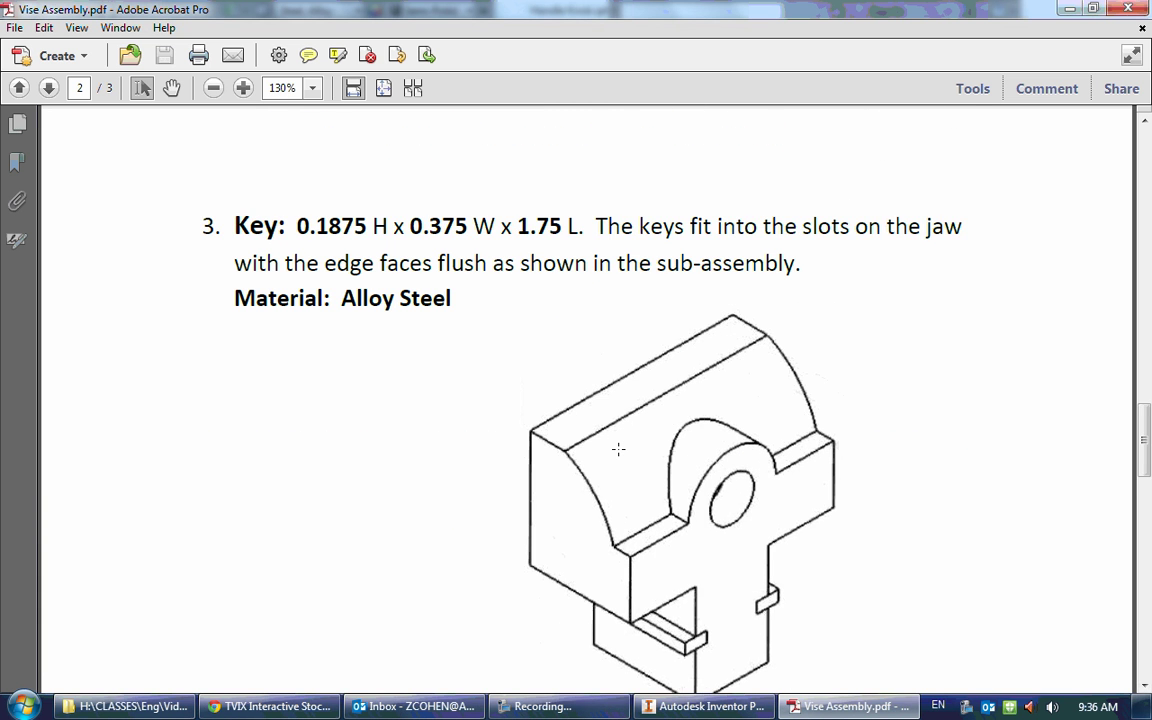
{"action": "scroll", "coordinate": [608, 462], "scroll_direction": "down", "scroll_amount": 2}
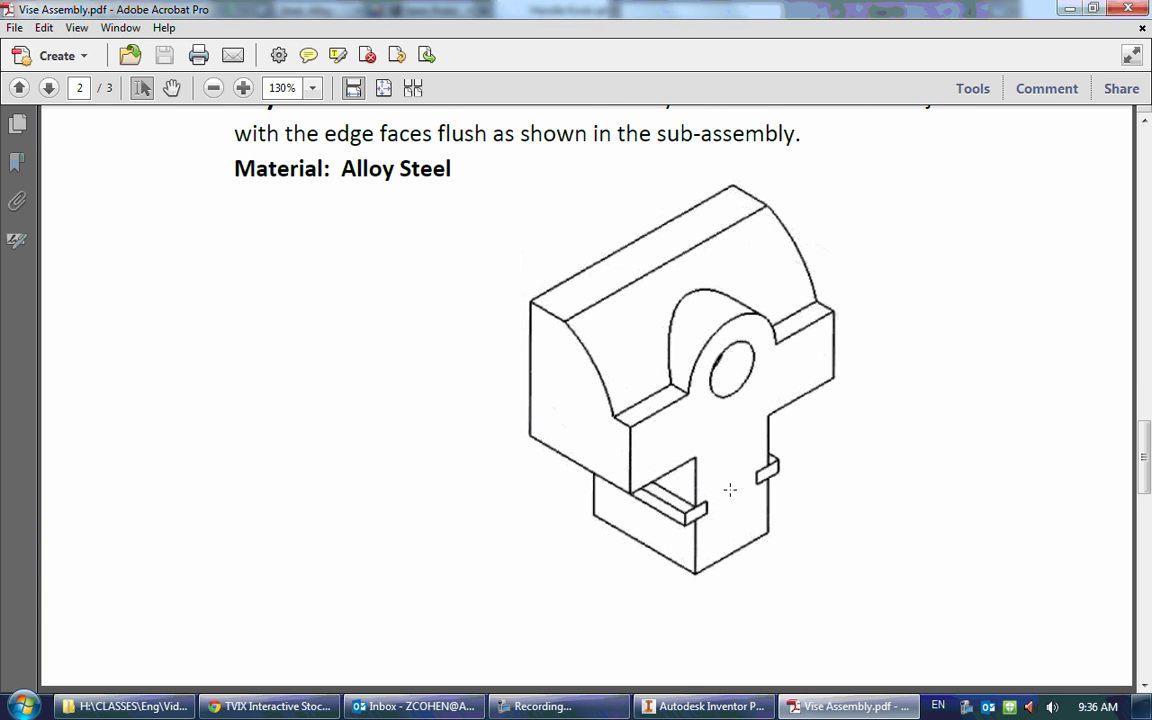
Start a new assembly document in Inventor
{"action": "left_click", "coordinate": [680, 707]}
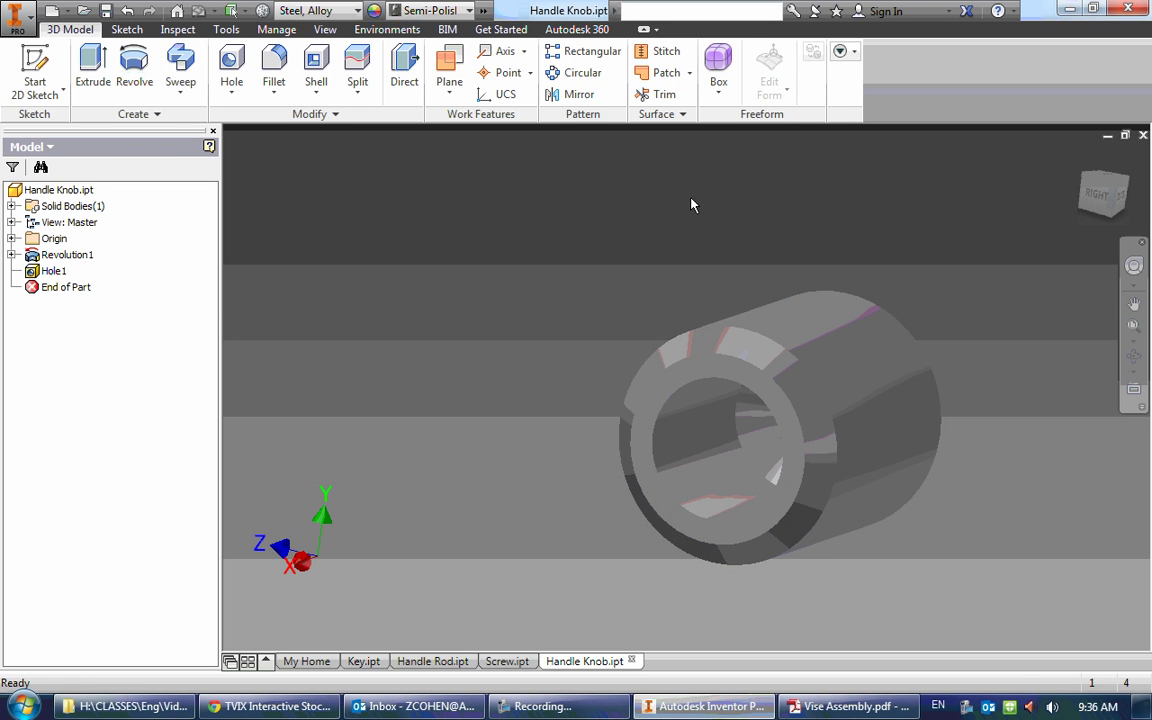
{"action": "left_click", "coordinate": [68, 12]}
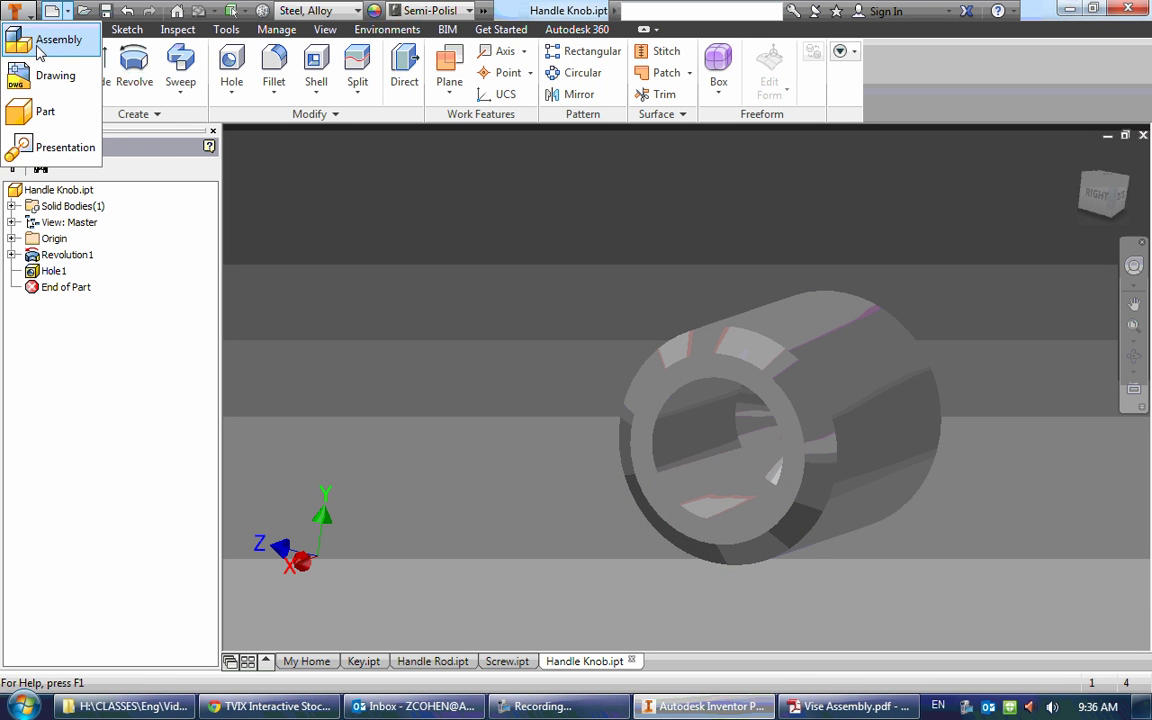
{"action": "left_click", "coordinate": [55, 41]}
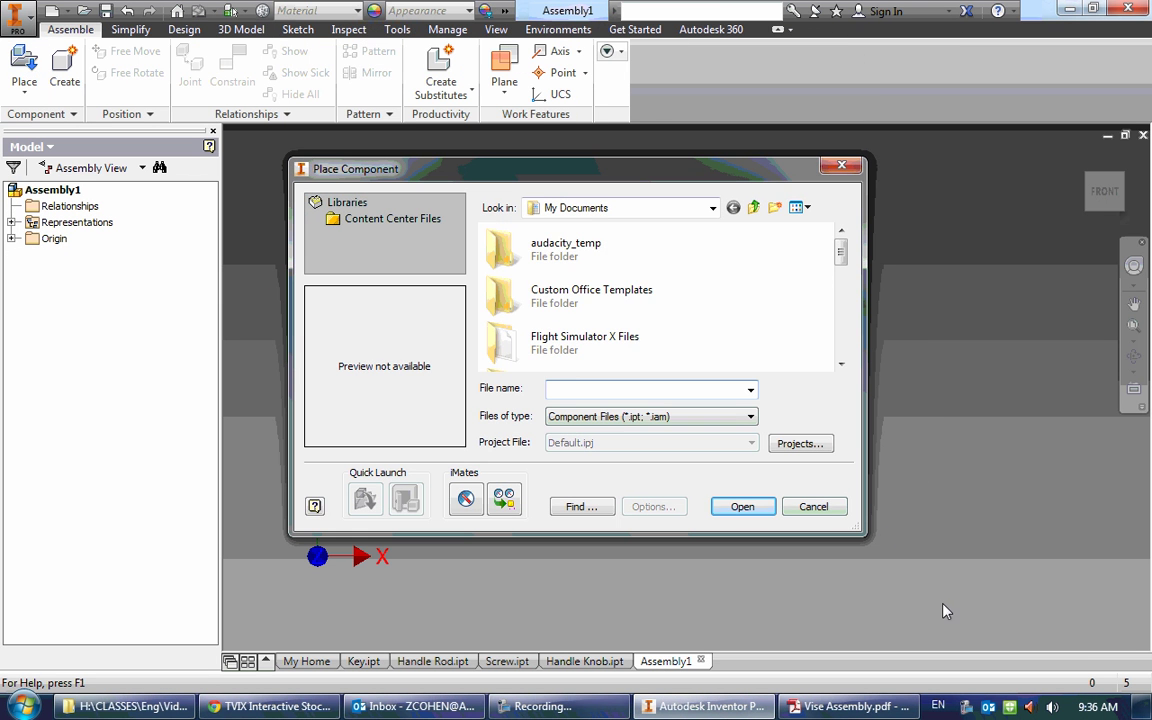
Place Base.ipt from H:\Engineering Drawing\Vise into the assembly
{"action": "left_click", "coordinate": [697, 214]}
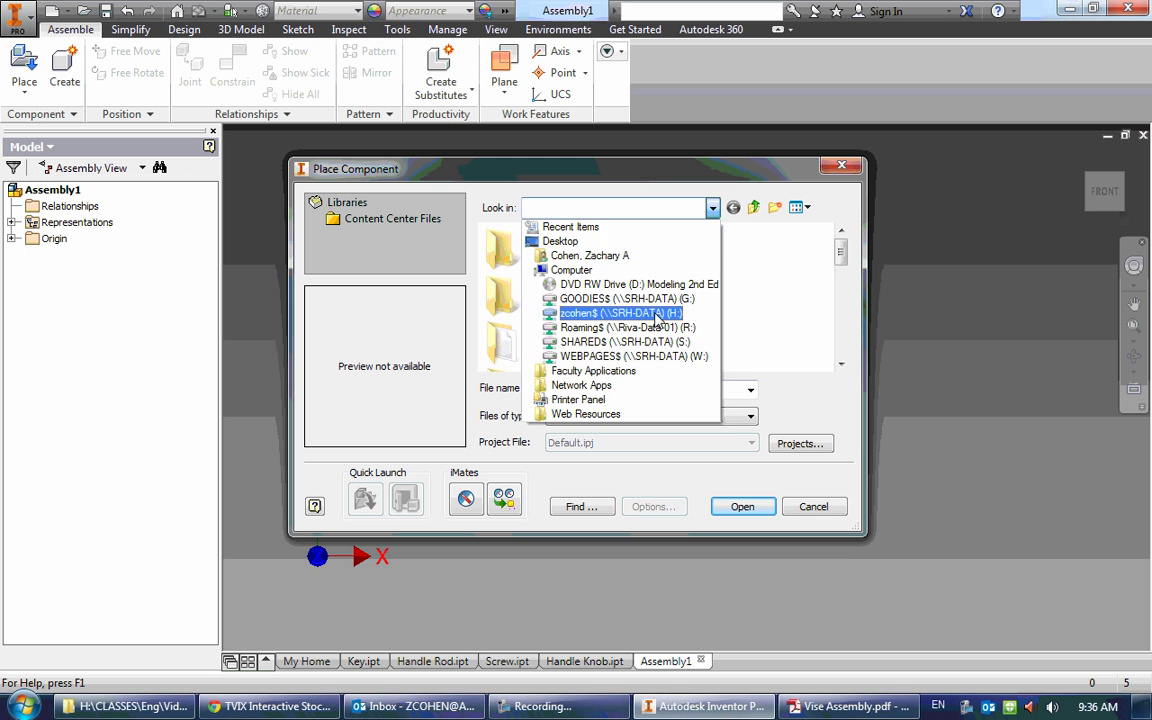
{"action": "left_click", "coordinate": [620, 287]}
{"action": "left_click", "coordinate": [566, 287]}
{"action": "scroll", "coordinate": [600, 320], "scroll_direction": "down", "scroll_amount": 1}
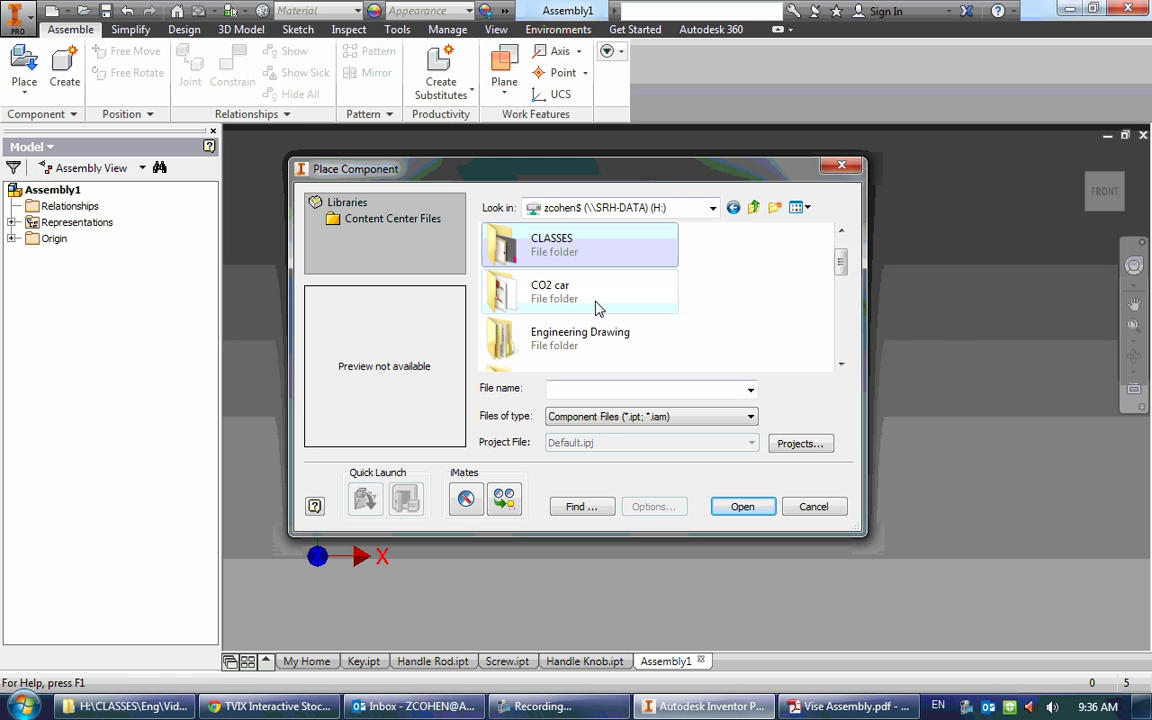
{"action": "double_click", "coordinate": [605, 340]}
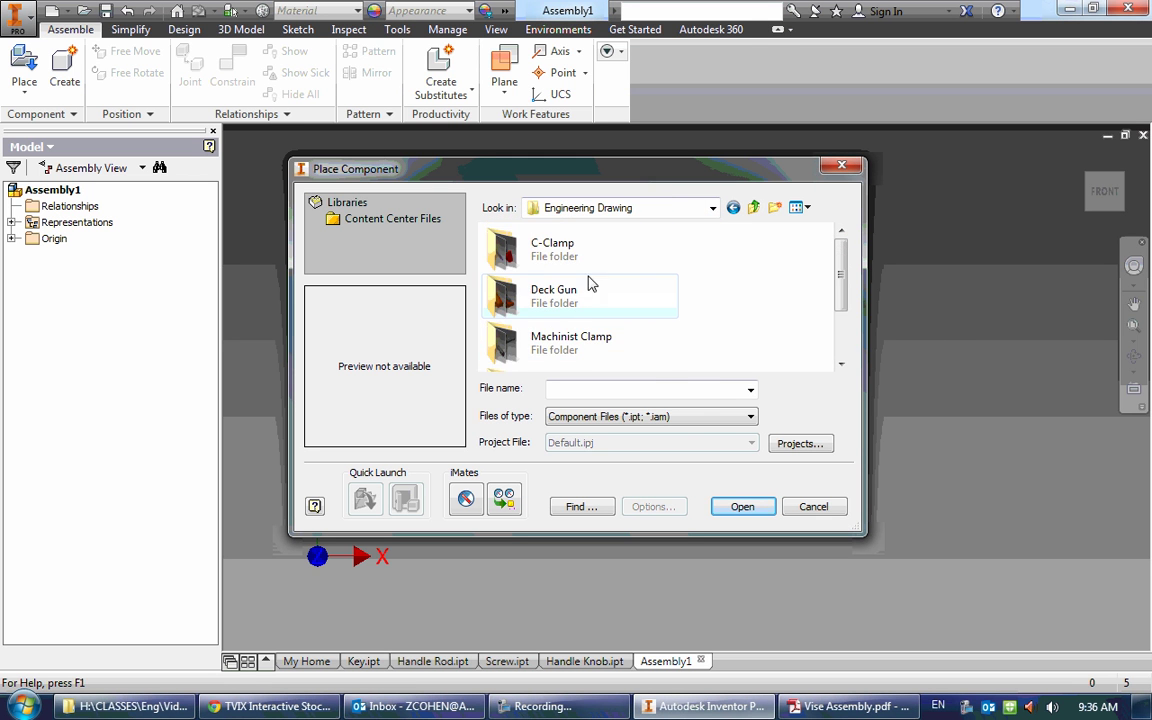
{"action": "scroll", "coordinate": [584, 315], "scroll_direction": "down", "scroll_amount": 2}
{"action": "double_click", "coordinate": [566, 357]}
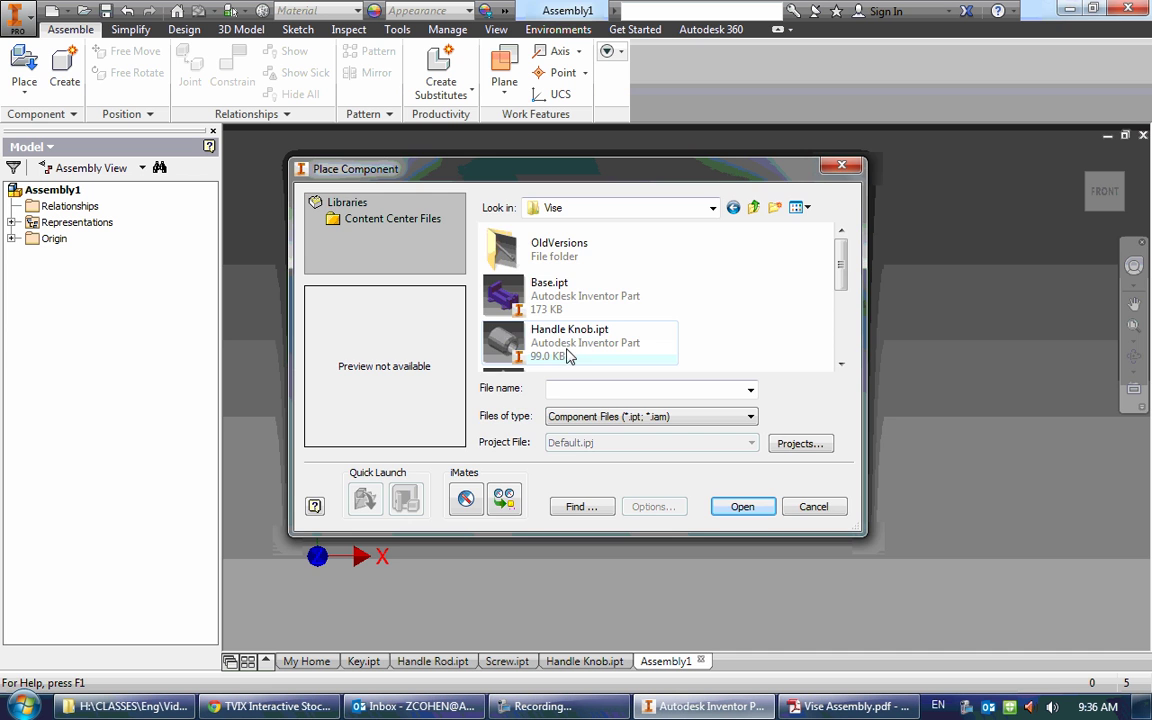
{"action": "double_click", "coordinate": [578, 301]}
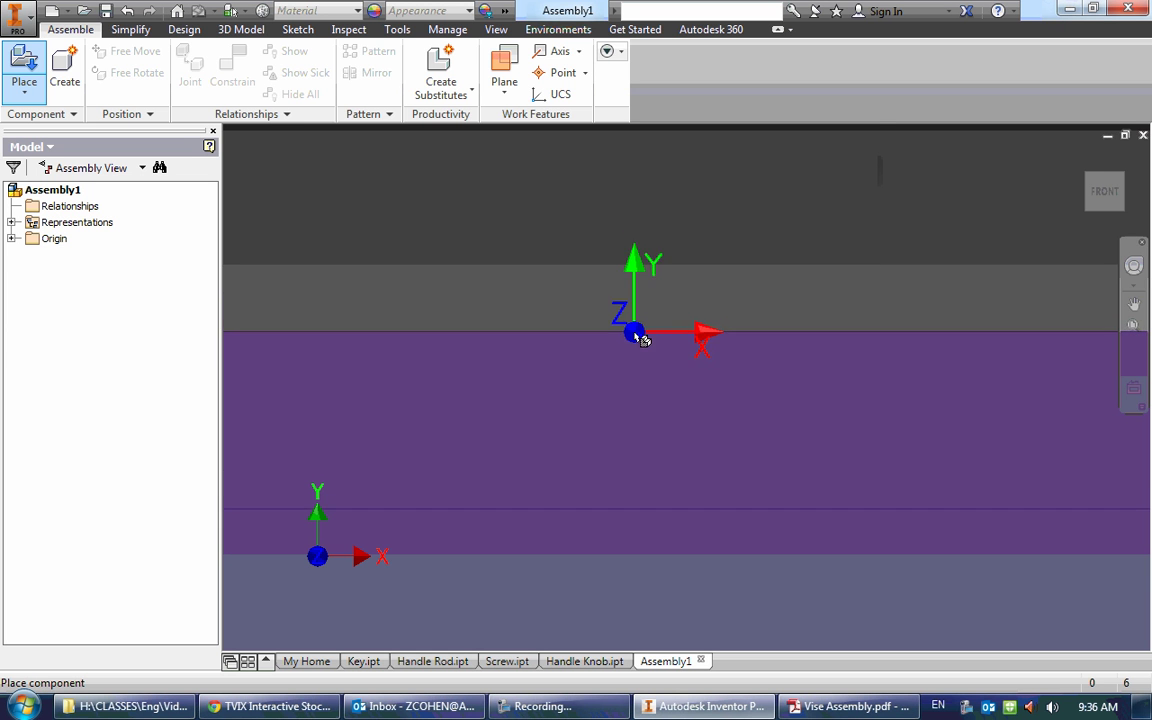
{"action": "left_click", "coordinate": [637, 340]}
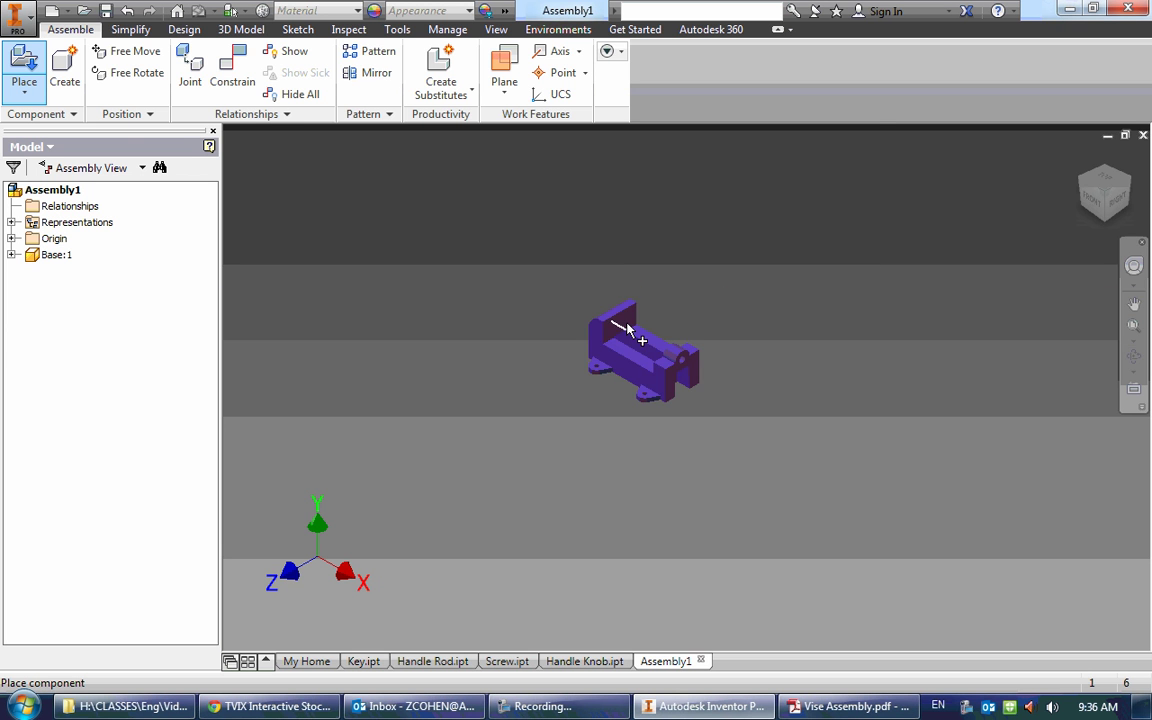
{"action": "right_click", "coordinate": [675, 301]}
{"action": "left_click", "coordinate": [742, 300]}
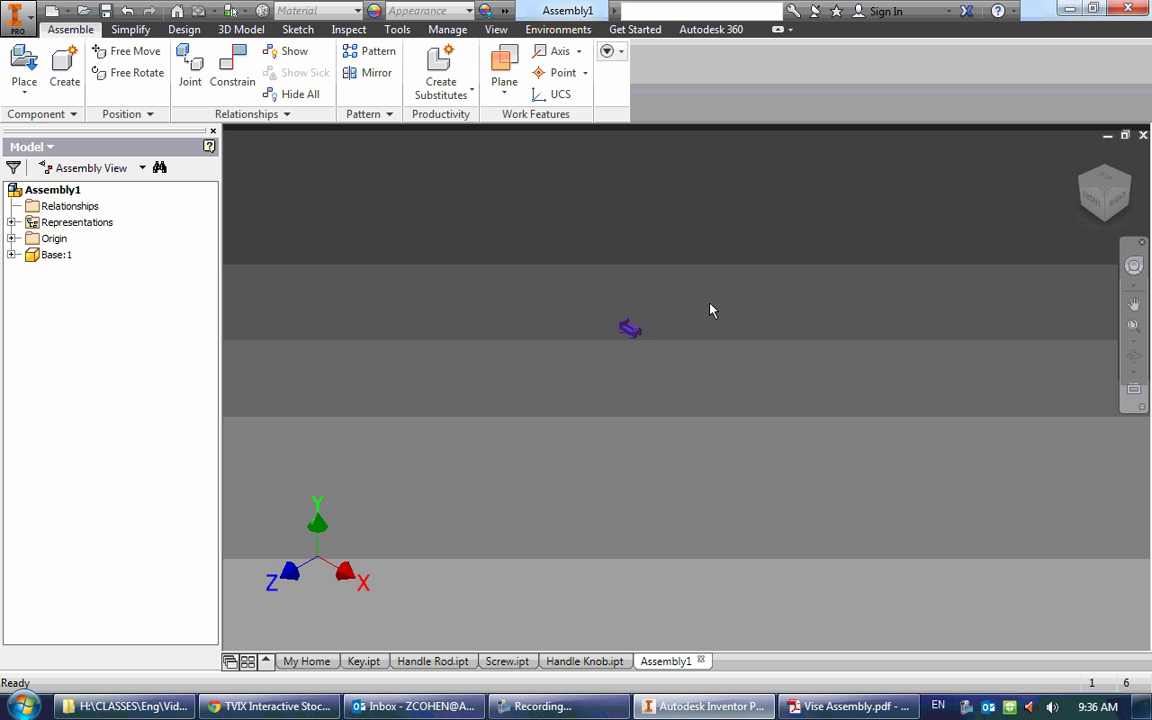
Ground Base:1 so it stays fixed in the assembly
{"action": "left_click", "coordinate": [638, 329]}
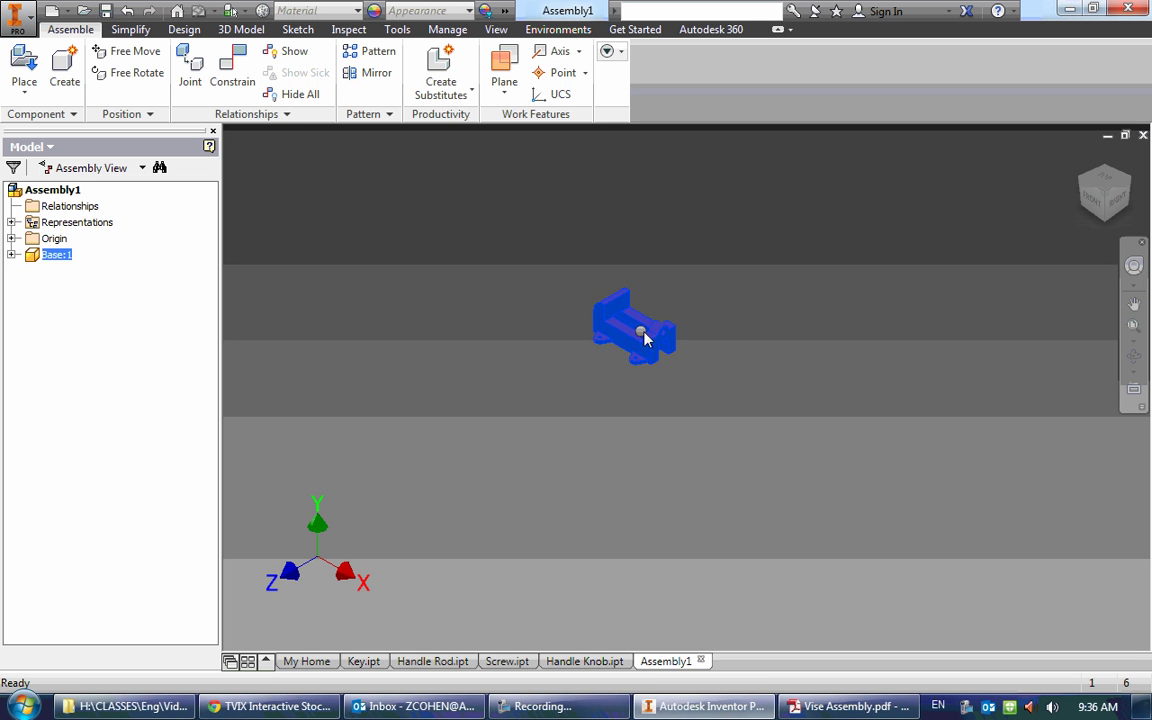
{"action": "right_click", "coordinate": [641, 328]}
{"action": "left_click", "coordinate": [640, 570]}
{"action": "left_click", "coordinate": [462, 368]}
{"action": "left_click", "coordinate": [24, 70]}
Place one Jaw.ipt beside the base
{"action": "left_click", "coordinate": [575, 330]}
{"action": "scroll", "coordinate": [562, 318], "scroll_direction": "down", "scroll_amount": 1}
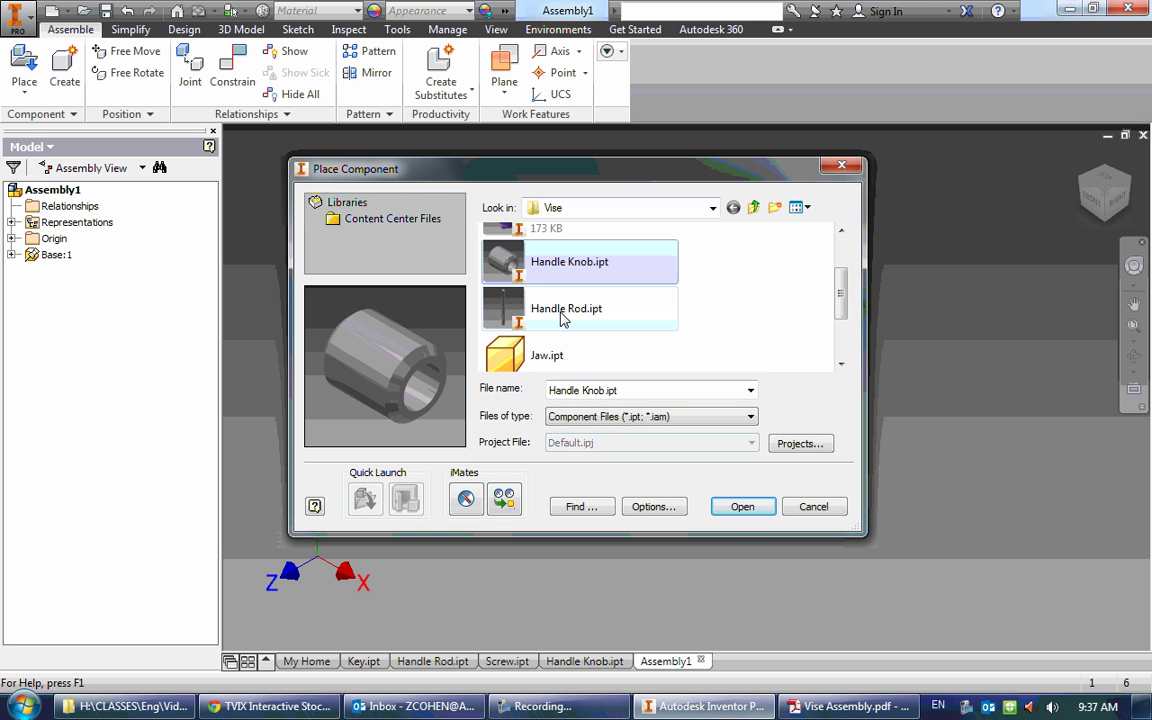
{"action": "double_click", "coordinate": [570, 332]}
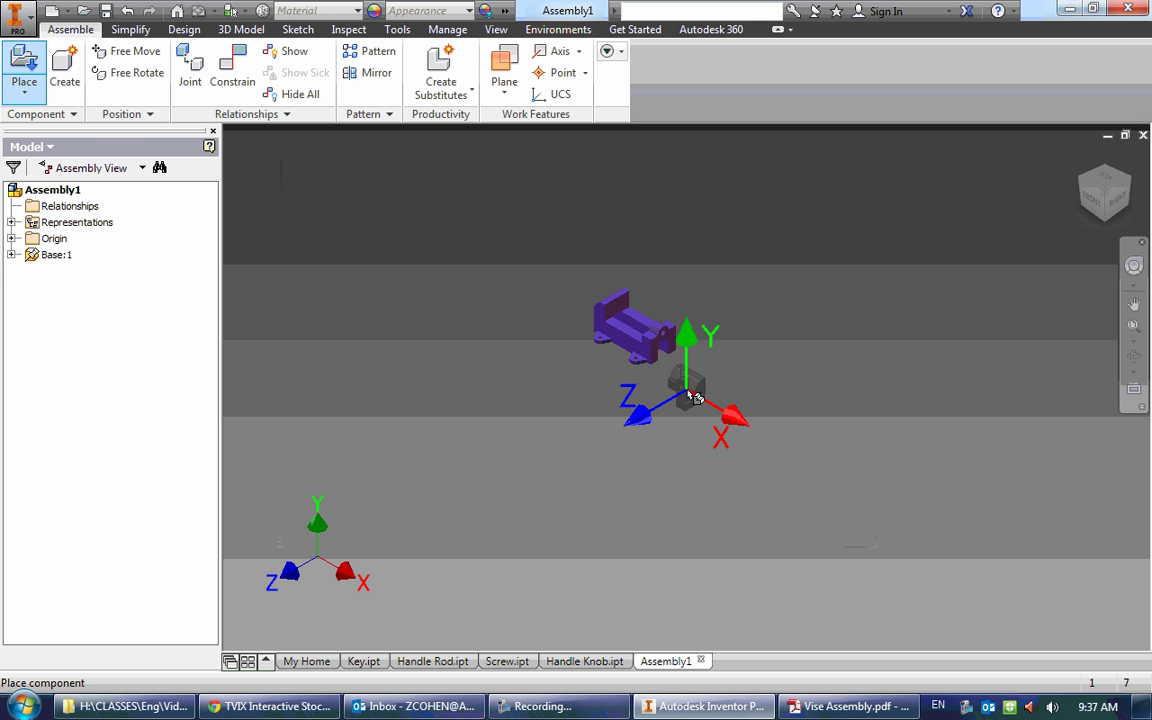
{"action": "left_click", "coordinate": [720, 400]}
{"action": "right_click", "coordinate": [777, 424]}
{"action": "left_click", "coordinate": [694, 370]}
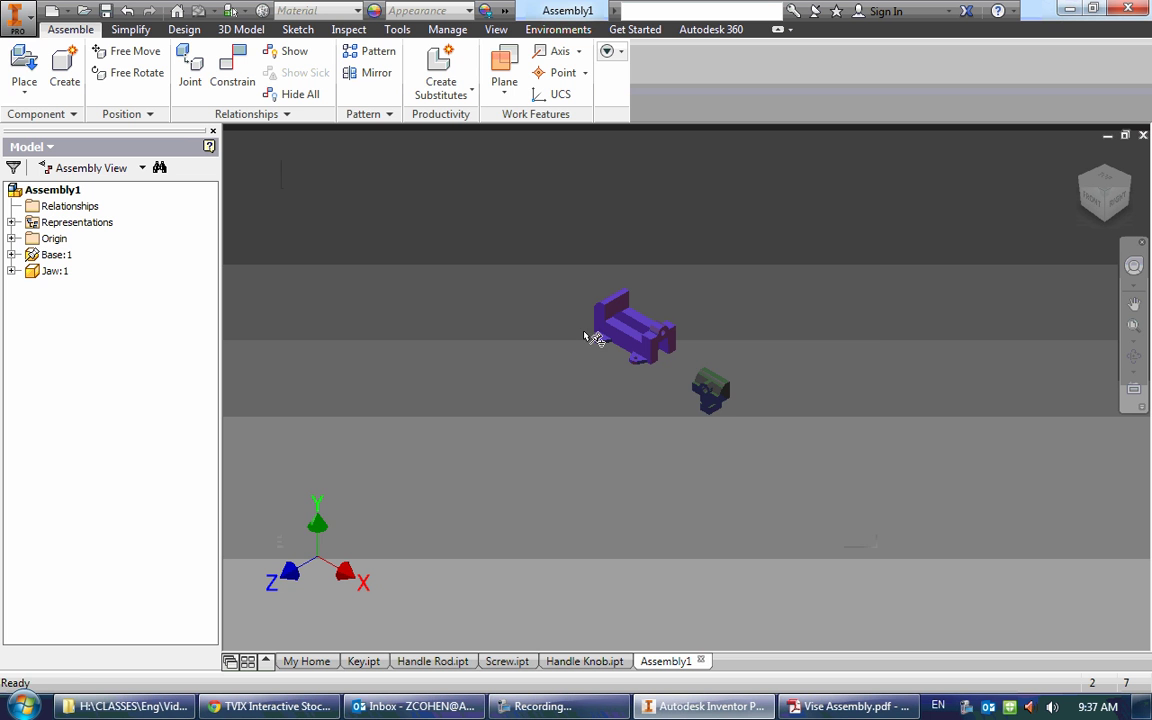
Place two copies of Key.ipt, Key:1 and Key:2
{"action": "key", "text": "p"}
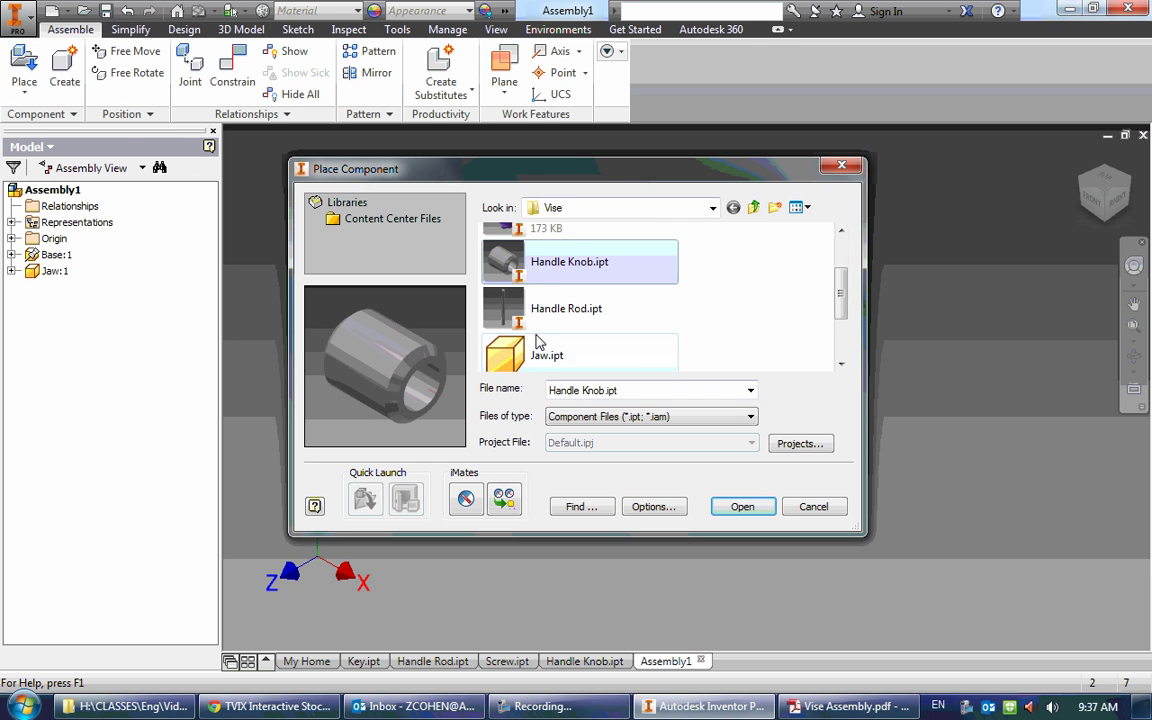
{"action": "scroll", "coordinate": [515, 335], "scroll_direction": "down", "scroll_amount": 2}
{"action": "double_click", "coordinate": [548, 305]}
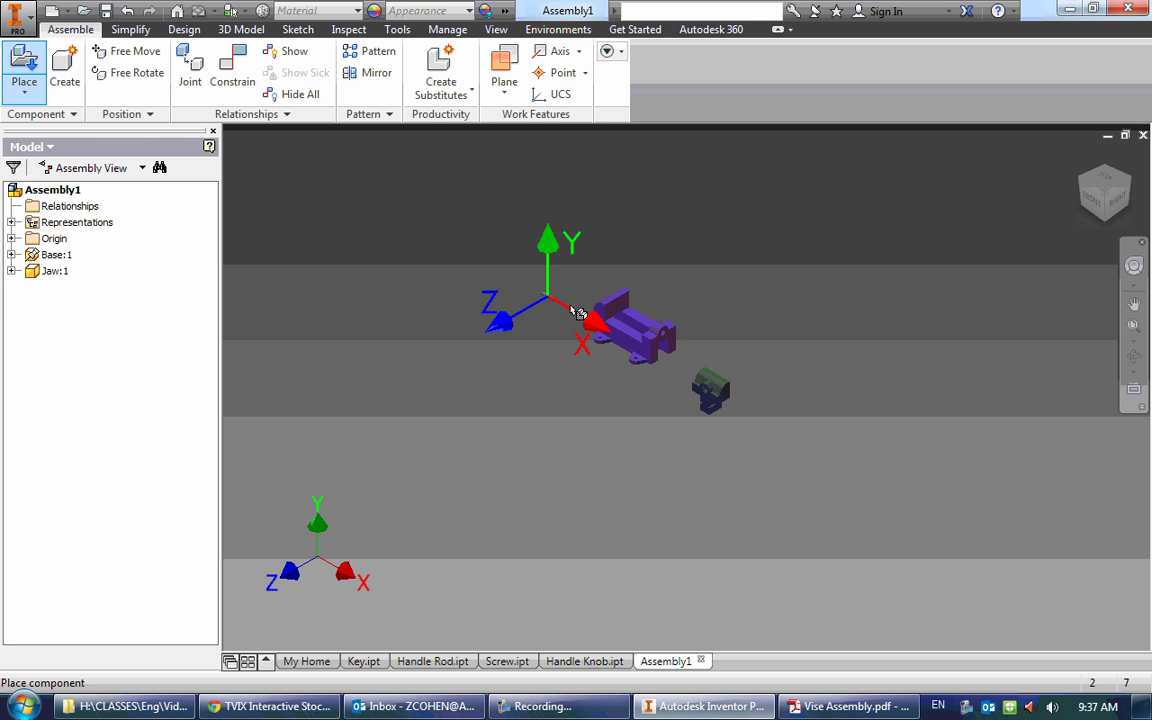
{"action": "left_click", "coordinate": [740, 428]}
{"action": "left_click", "coordinate": [643, 412]}
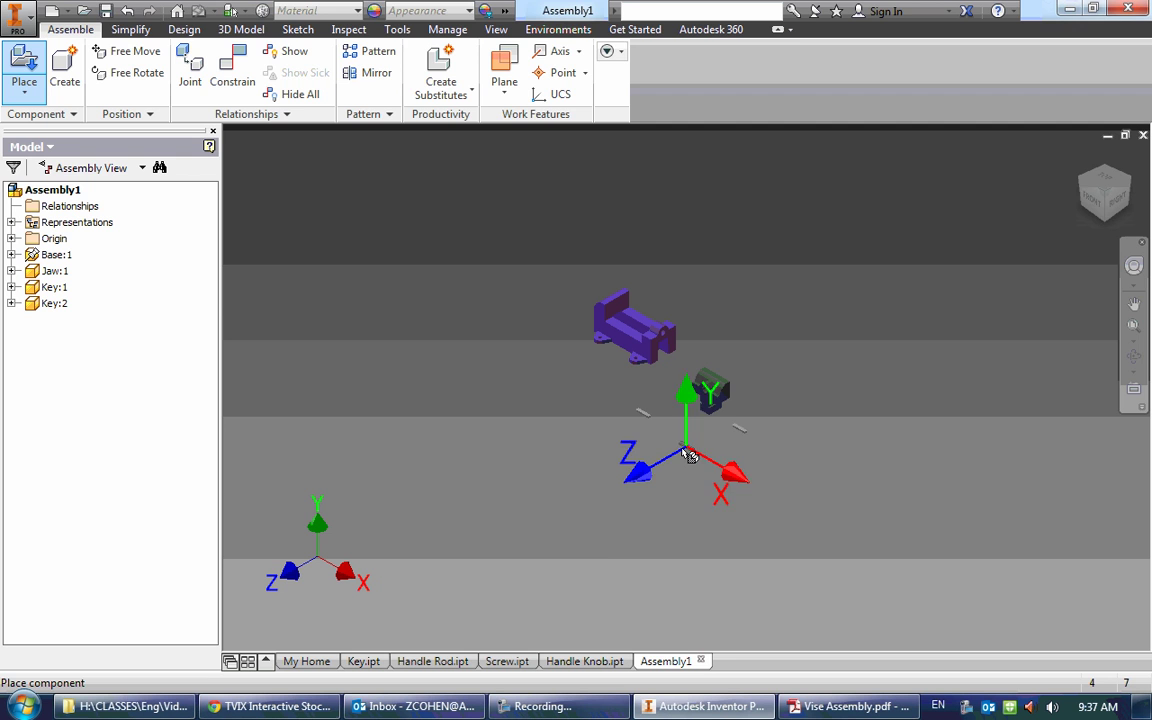
{"action": "right_click", "coordinate": [684, 458]}
{"action": "left_click", "coordinate": [717, 458]}
Move a key to just below the jaw
{"action": "left_click", "coordinate": [850, 705]}
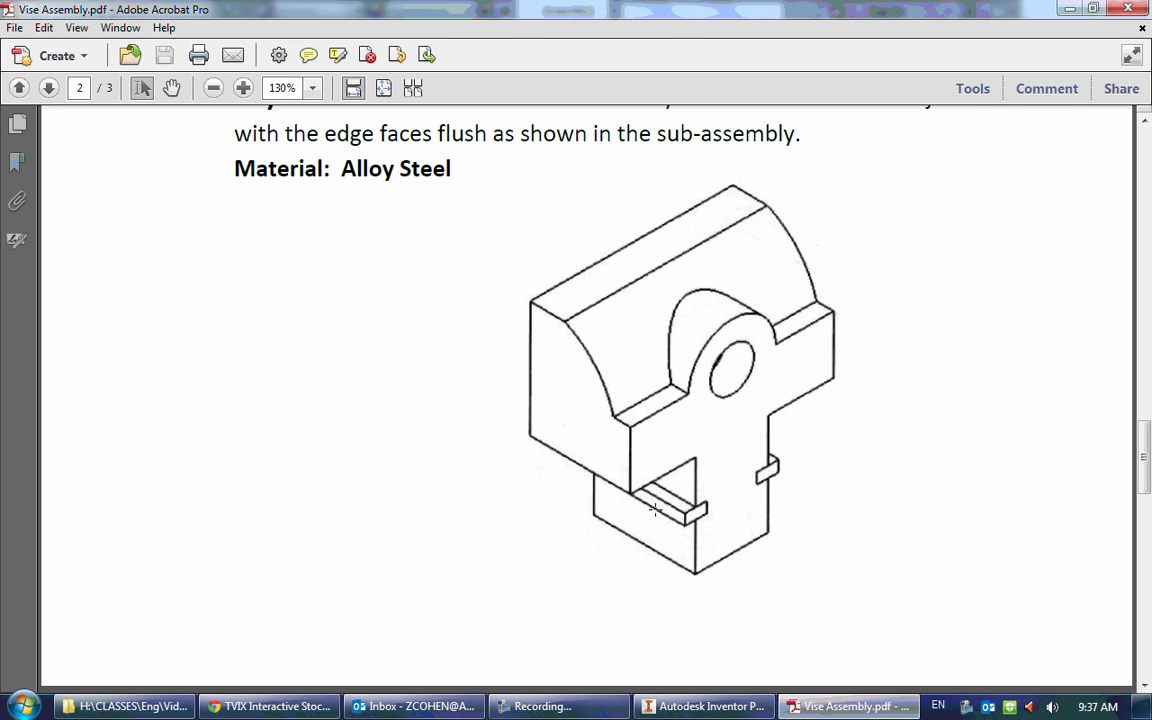
{"action": "left_click", "coordinate": [705, 706]}
{"action": "scroll", "coordinate": [643, 442], "scroll_direction": "up", "scroll_amount": 3}
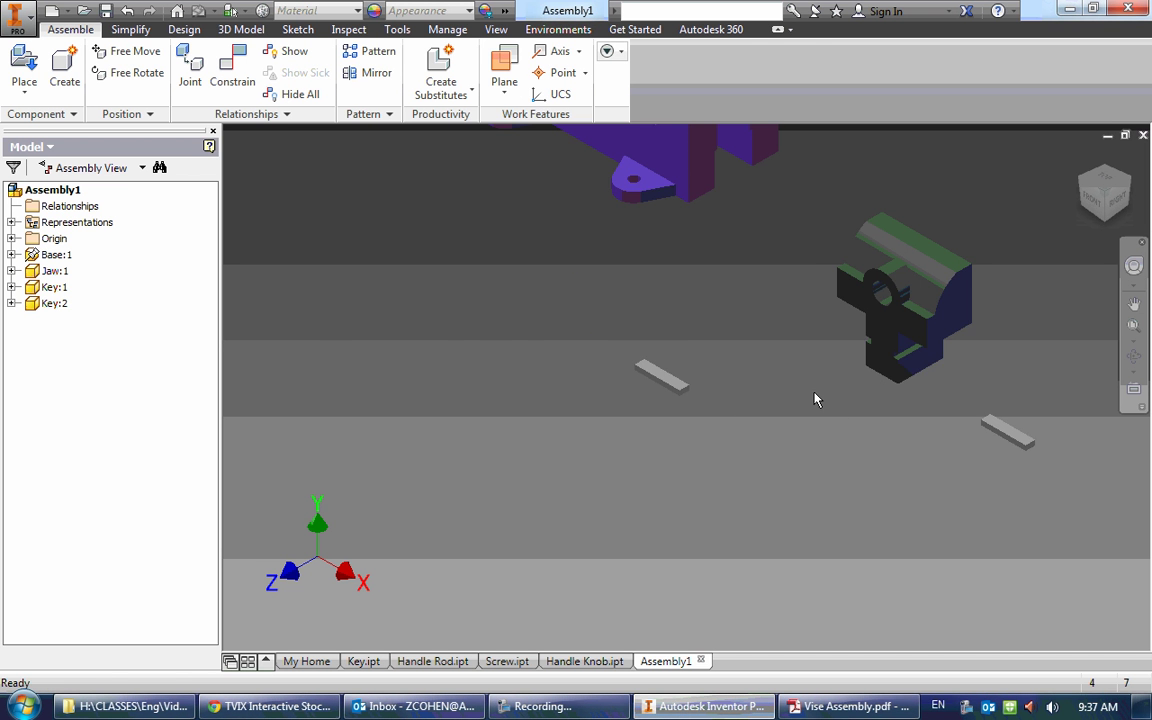
{"action": "left_click_drag", "start_coordinate": [815, 396], "coordinate": [638, 360]}
{"action": "scroll", "coordinate": [597, 360], "scroll_direction": "up", "scroll_amount": 3}
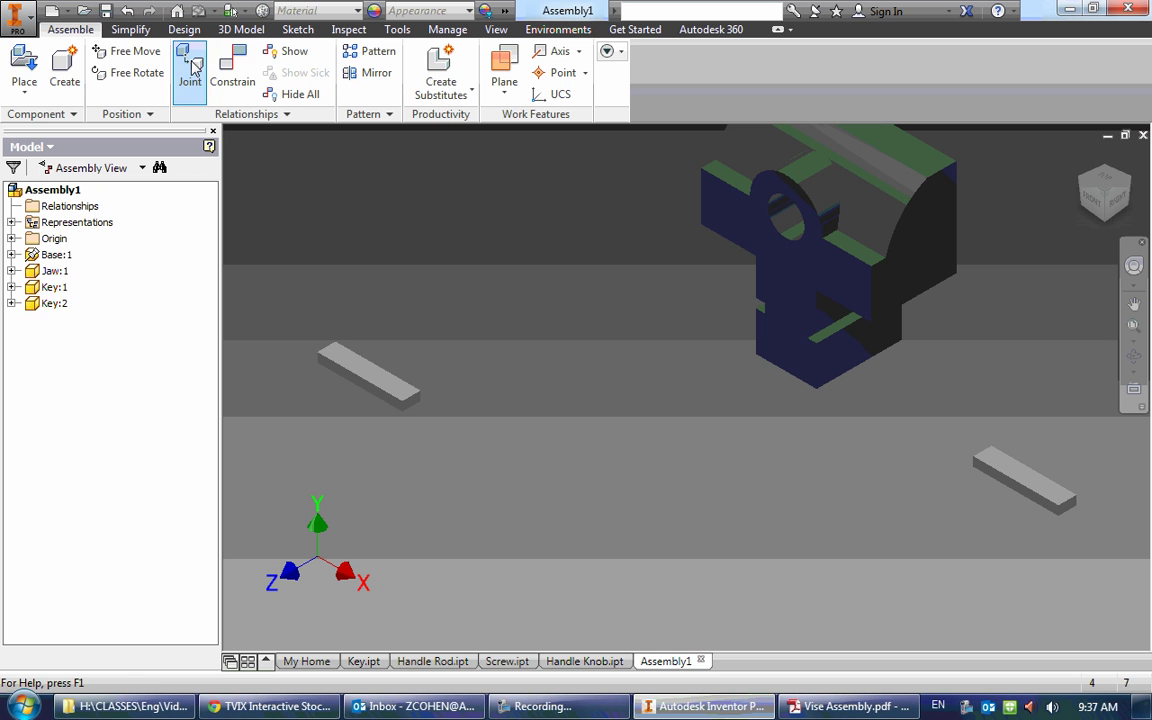
{"action": "left_click_drag", "start_coordinate": [333, 385], "coordinate": [784, 424]}
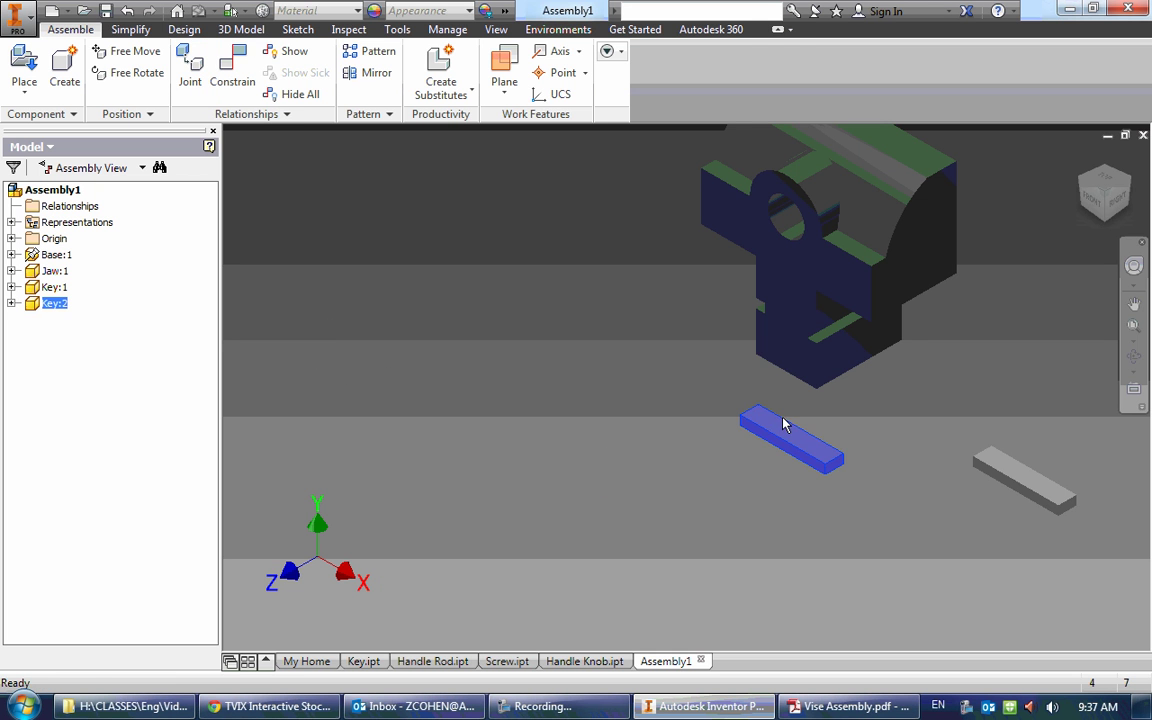
{"action": "mouse_move", "coordinate": [784, 424]}
{"action": "middle_mouse_down", "text": "shift"}
{"action": "mouse_move", "coordinate": [870, 333]}
{"action": "mouse_move", "coordinate": [815, 397]}
{"action": "middle_mouse_up", "text": "shift"}
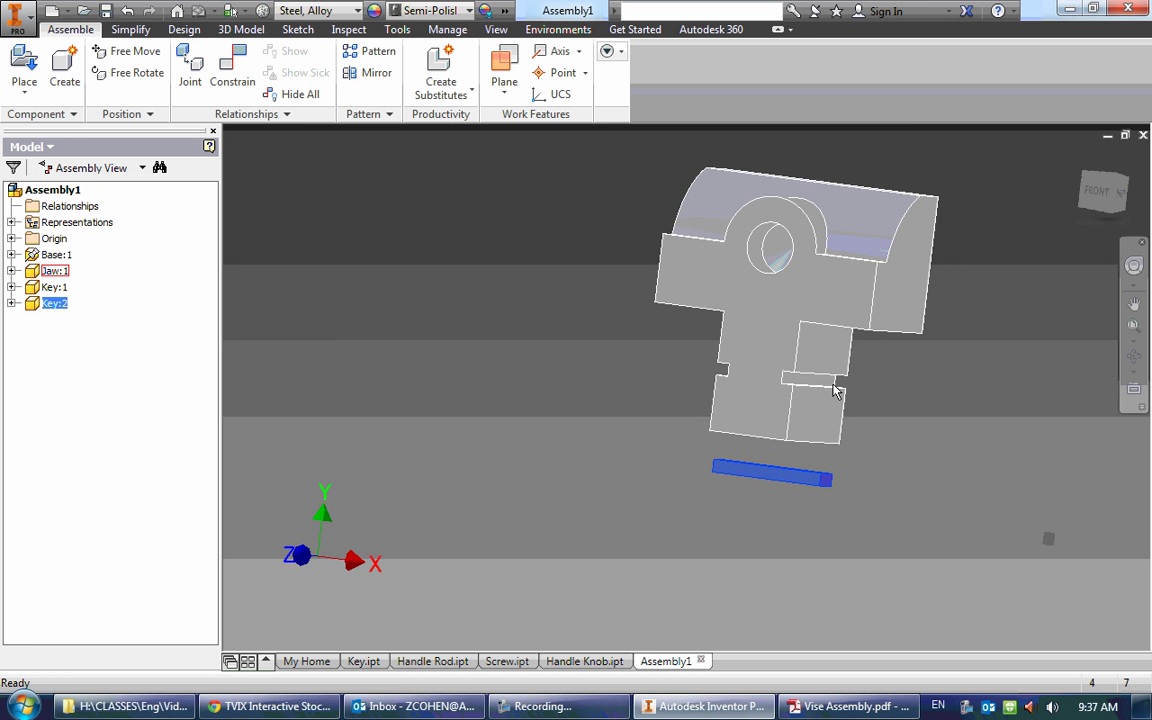
{"action": "left_click", "coordinate": [1003, 416]}
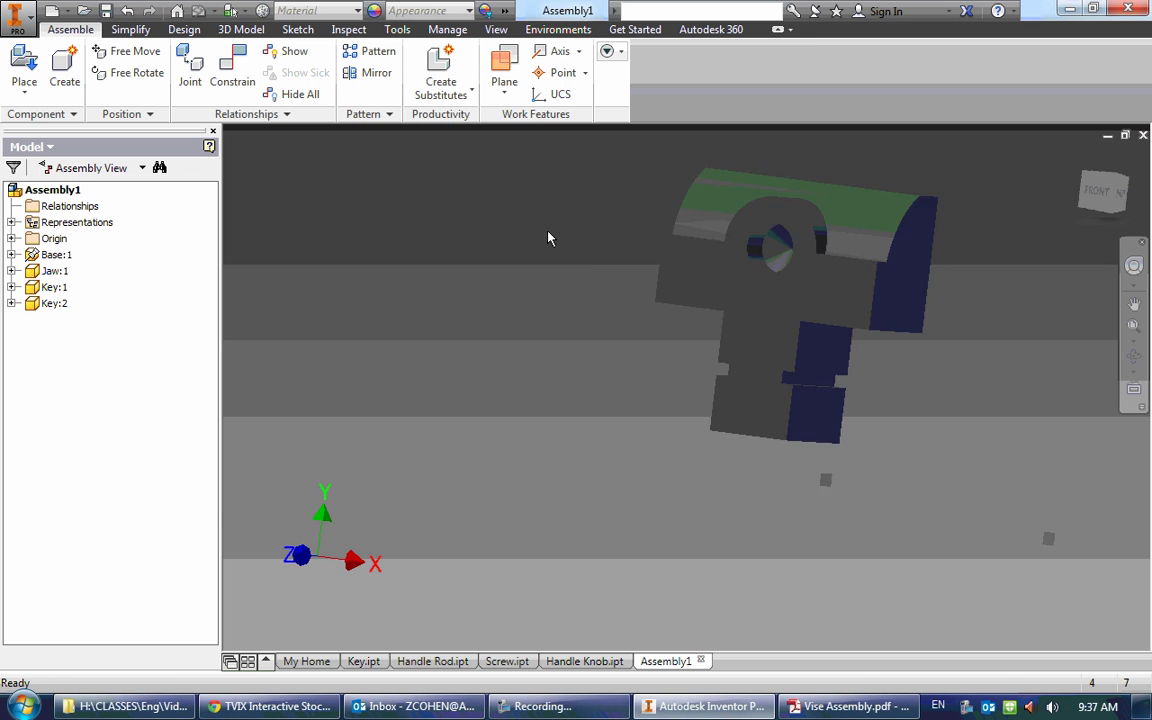
Orbit and zoom the view to inspect the jaw and keys
{"action": "middle_click_drag", "start_coordinate": [548, 238], "coordinate": [545, 210], "text": "shift"}
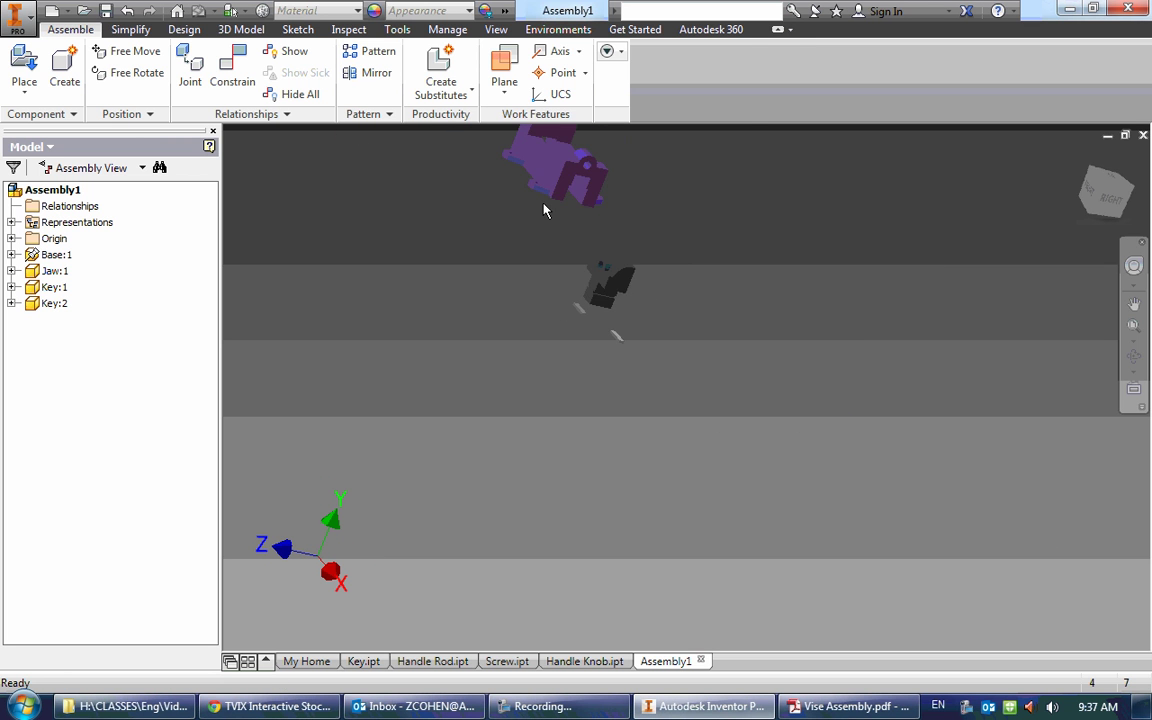
{"action": "scroll", "coordinate": [545, 210], "scroll_direction": "up", "scroll_amount": 5}
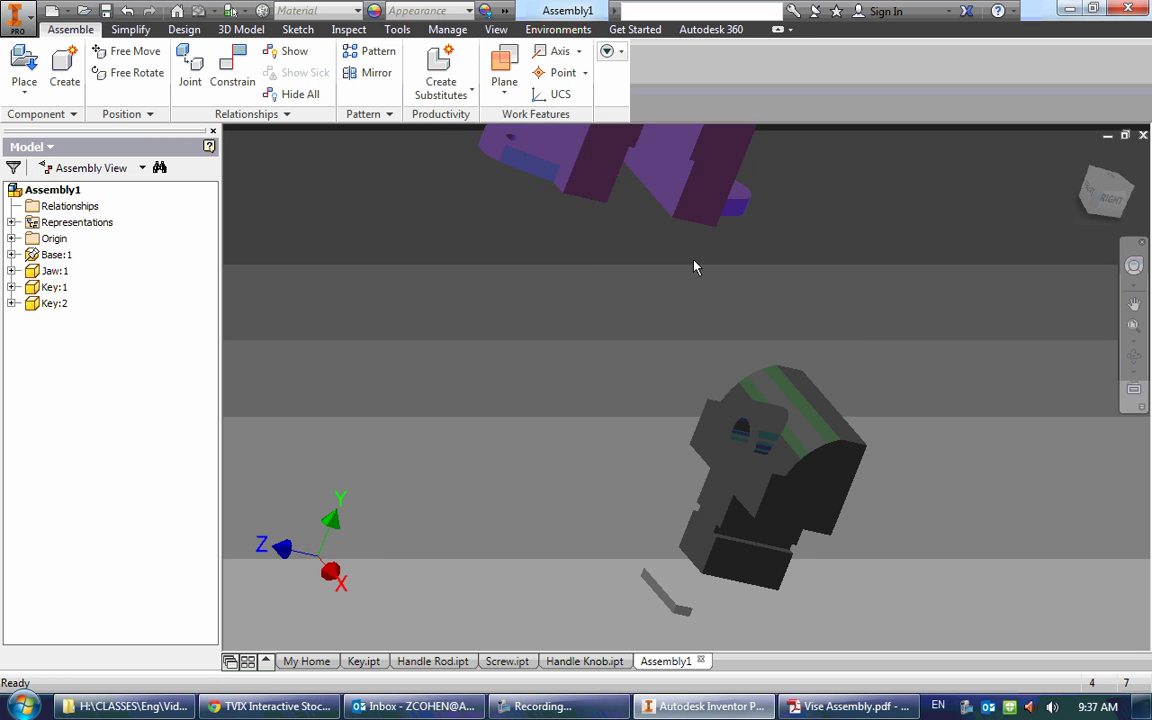
{"action": "scroll", "coordinate": [694, 265], "scroll_direction": "down", "scroll_amount": 3}
{"action": "middle_click_drag", "start_coordinate": [694, 265], "coordinate": [745, 481], "text": "shift"}
{"action": "scroll", "coordinate": [681, 458], "scroll_direction": "up", "scroll_amount": 4}
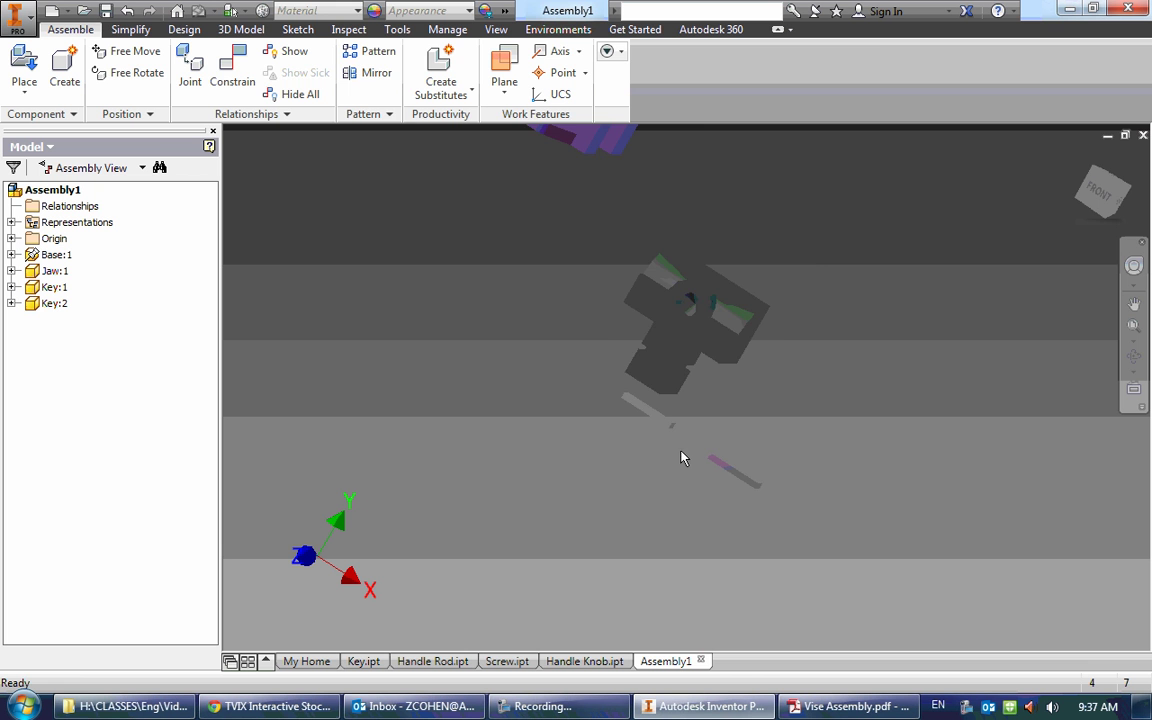
{"action": "scroll", "coordinate": [720, 375], "scroll_direction": "down", "scroll_amount": 2}
Mate the key's face to the jaw slot edge with 0.000 in offset
{"action": "left_click", "coordinate": [232, 68]}
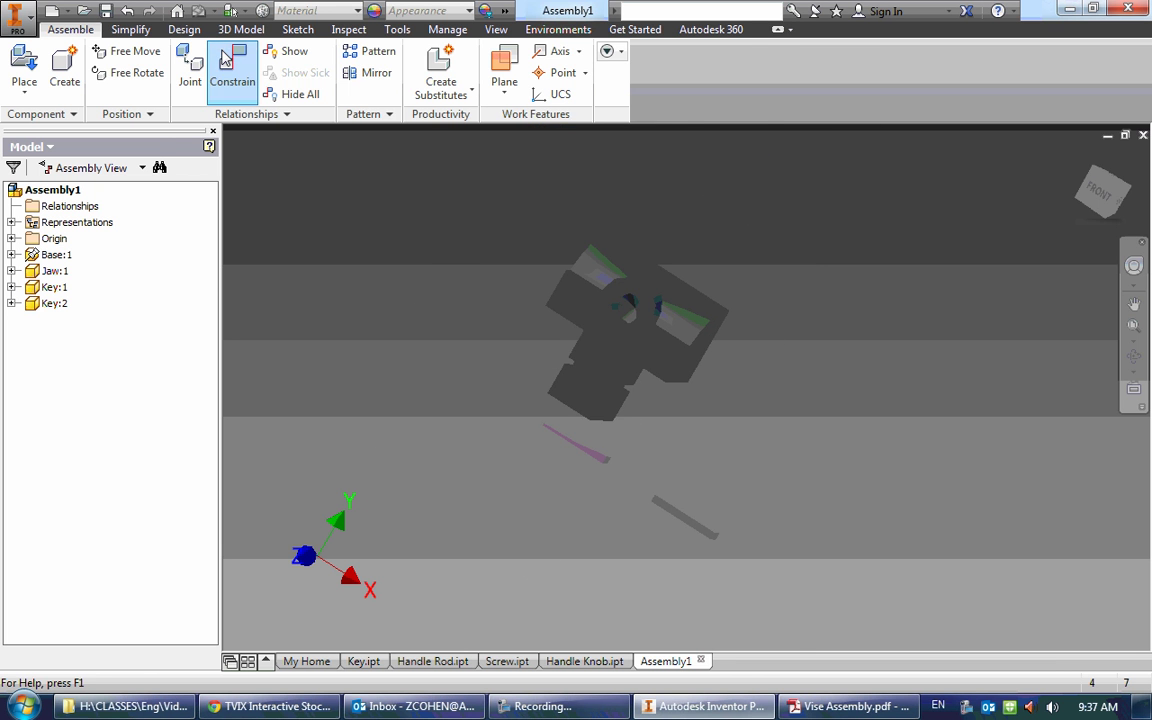
{"action": "scroll", "coordinate": [635, 427], "scroll_direction": "up", "scroll_amount": 3}
{"action": "middle_click_drag", "start_coordinate": [543, 393], "coordinate": [483, 410], "text": "shift"}
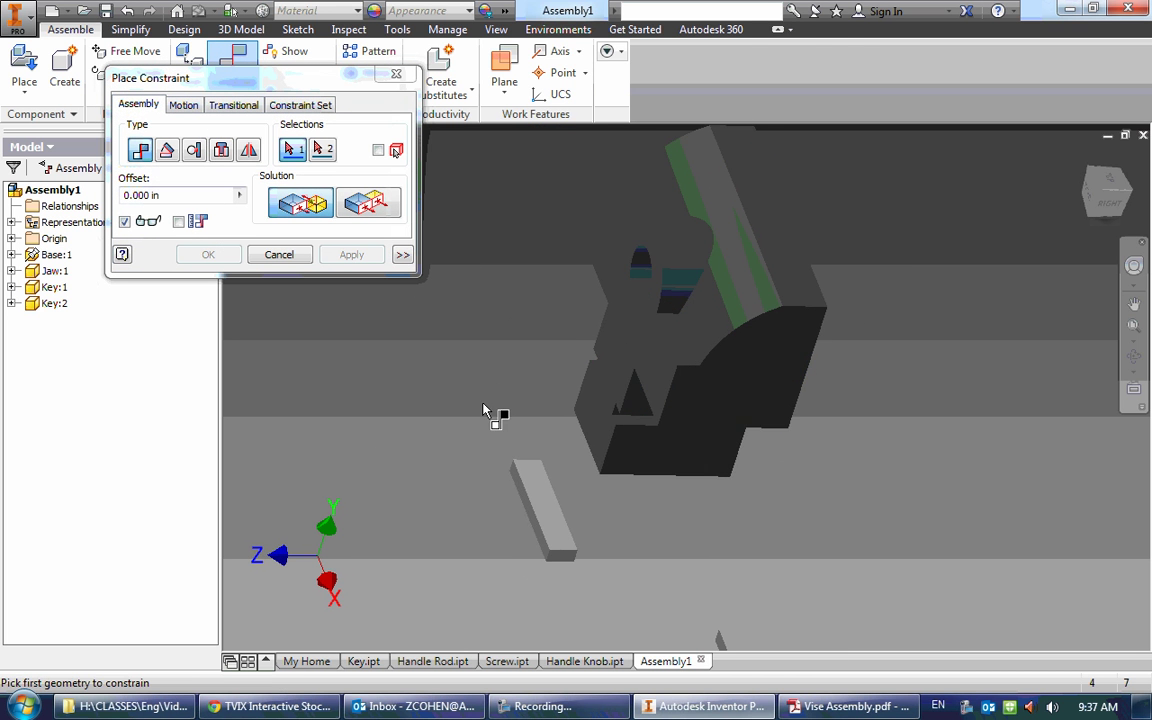
{"action": "left_click", "coordinate": [545, 515]}
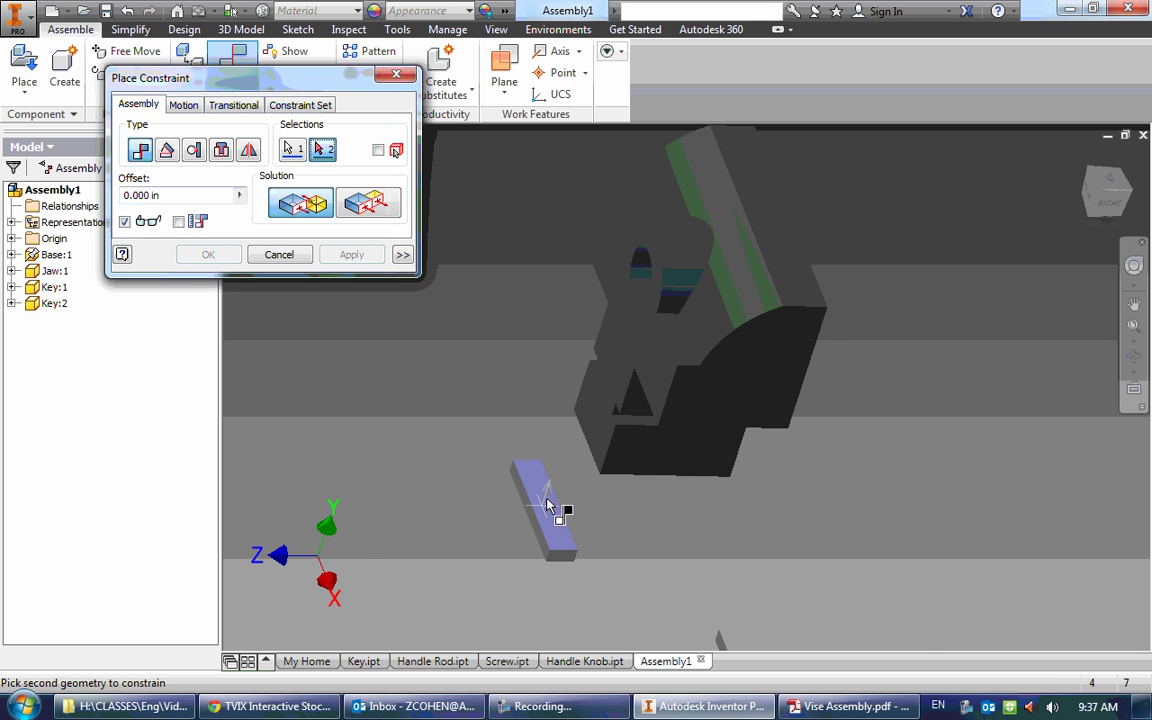
{"action": "scroll", "coordinate": [663, 445], "scroll_direction": "down", "scroll_amount": 3}
{"action": "middle_click_drag", "start_coordinate": [640, 447], "coordinate": [660, 376], "text": "shift"}
{"action": "scroll", "coordinate": [692, 374], "scroll_direction": "up", "scroll_amount": 3}
{"action": "scroll", "coordinate": [618, 442], "scroll_direction": "down", "scroll_amount": 5}
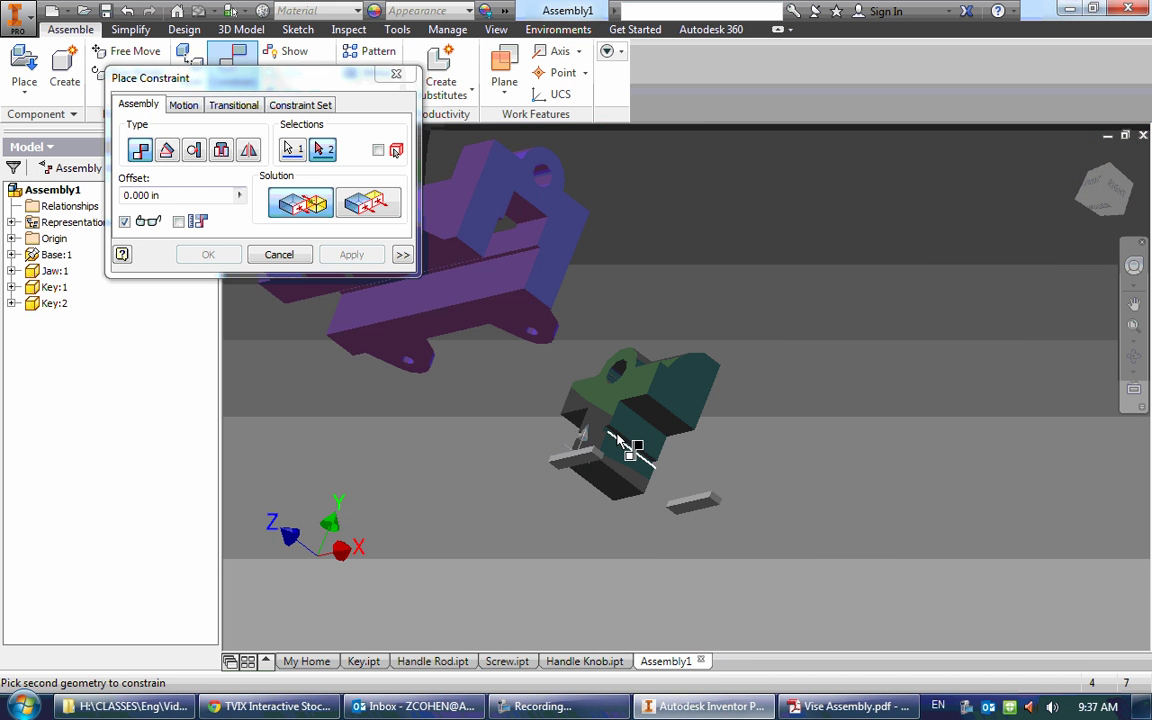
{"action": "scroll", "coordinate": [635, 452], "scroll_direction": "up", "scroll_amount": 6}
{"action": "left_click", "coordinate": [612, 452]}
{"action": "scroll", "coordinate": [612, 452], "scroll_direction": "down", "scroll_amount": 4}
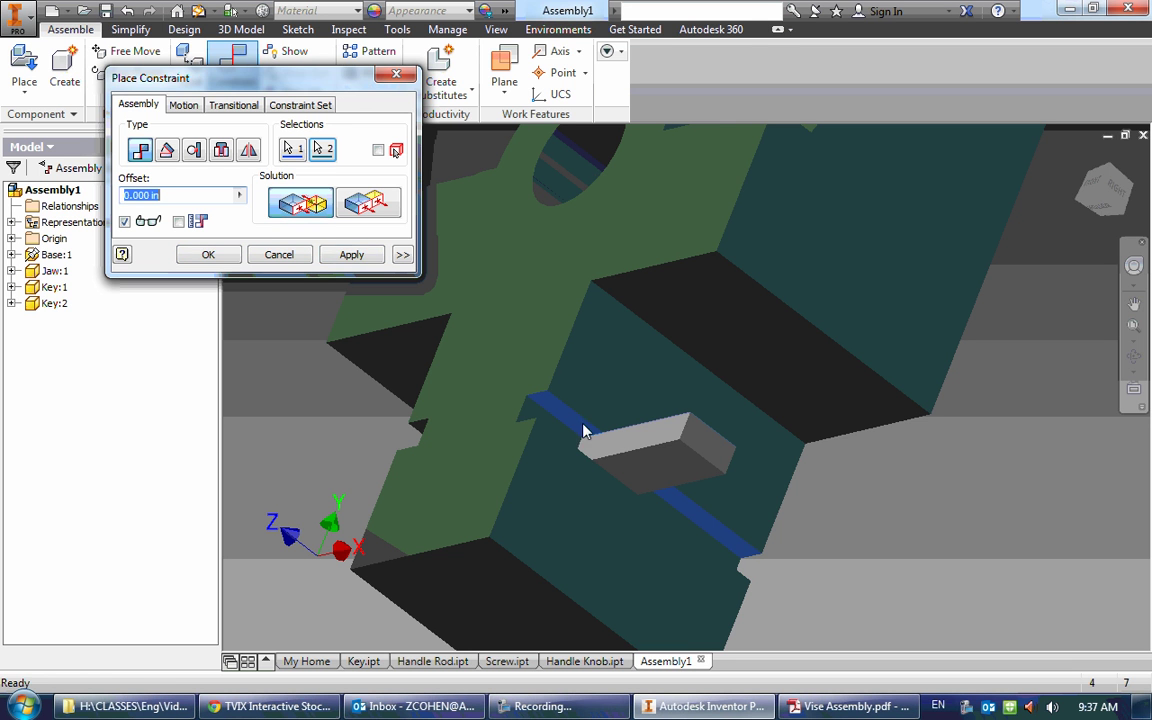
{"action": "left_click", "coordinate": [336, 259]}
Mate the key's top face to the slot face and check the key stays put
{"action": "scroll", "coordinate": [640, 465], "scroll_direction": "up", "scroll_amount": 5}
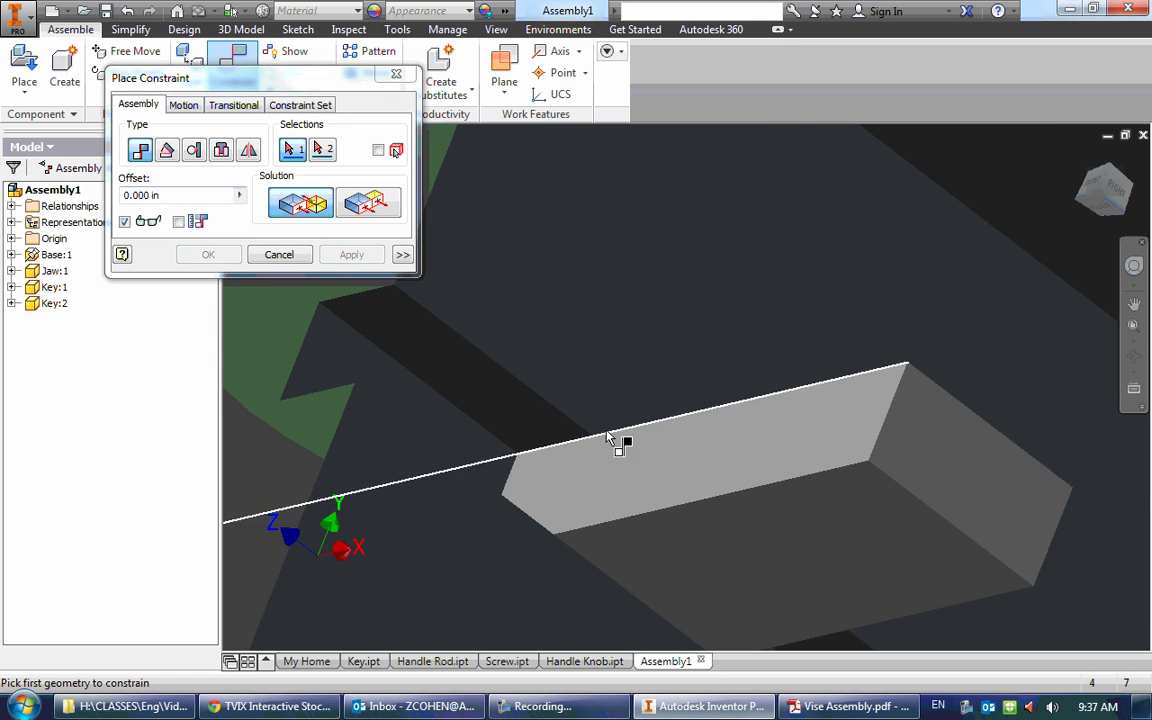
{"action": "scroll", "coordinate": [665, 474], "scroll_direction": "down", "scroll_amount": 2}
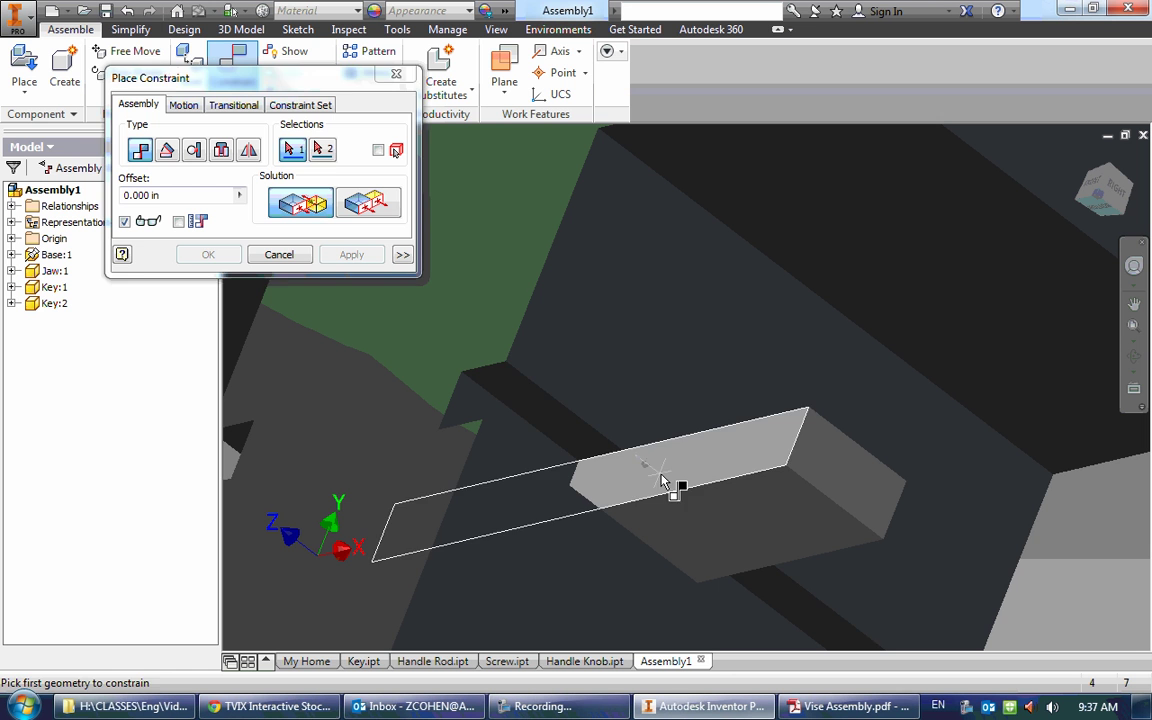
{"action": "left_click", "coordinate": [660, 480]}
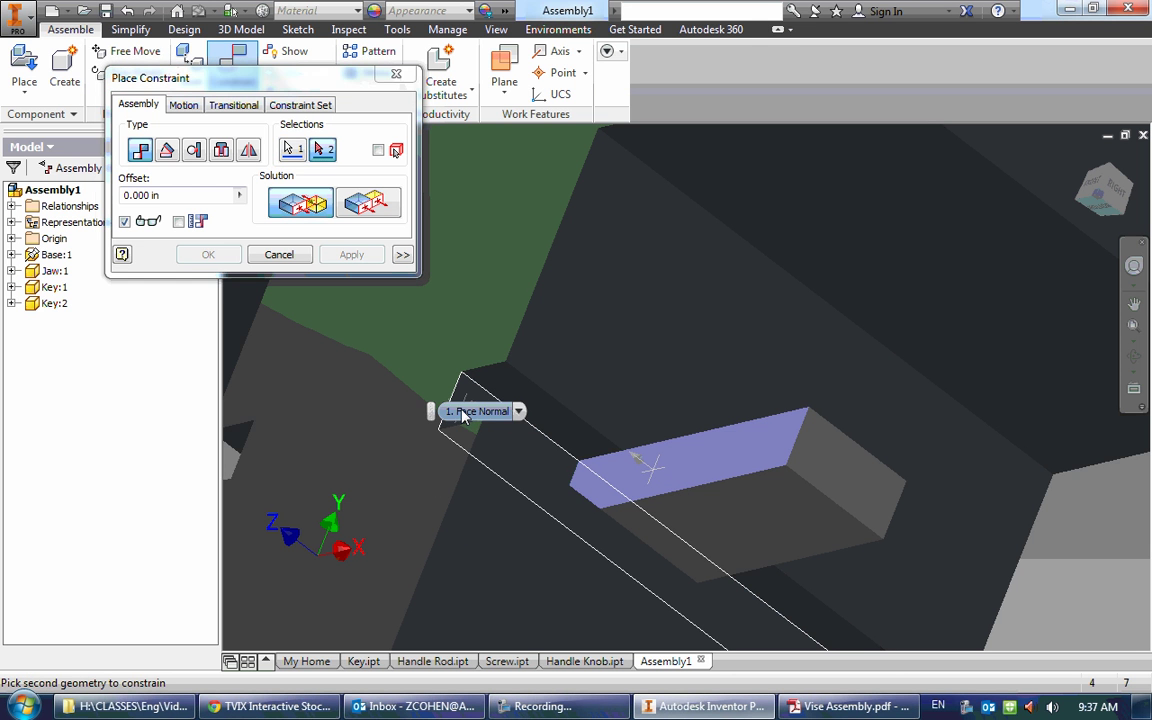
{"action": "left_click", "coordinate": [463, 415]}
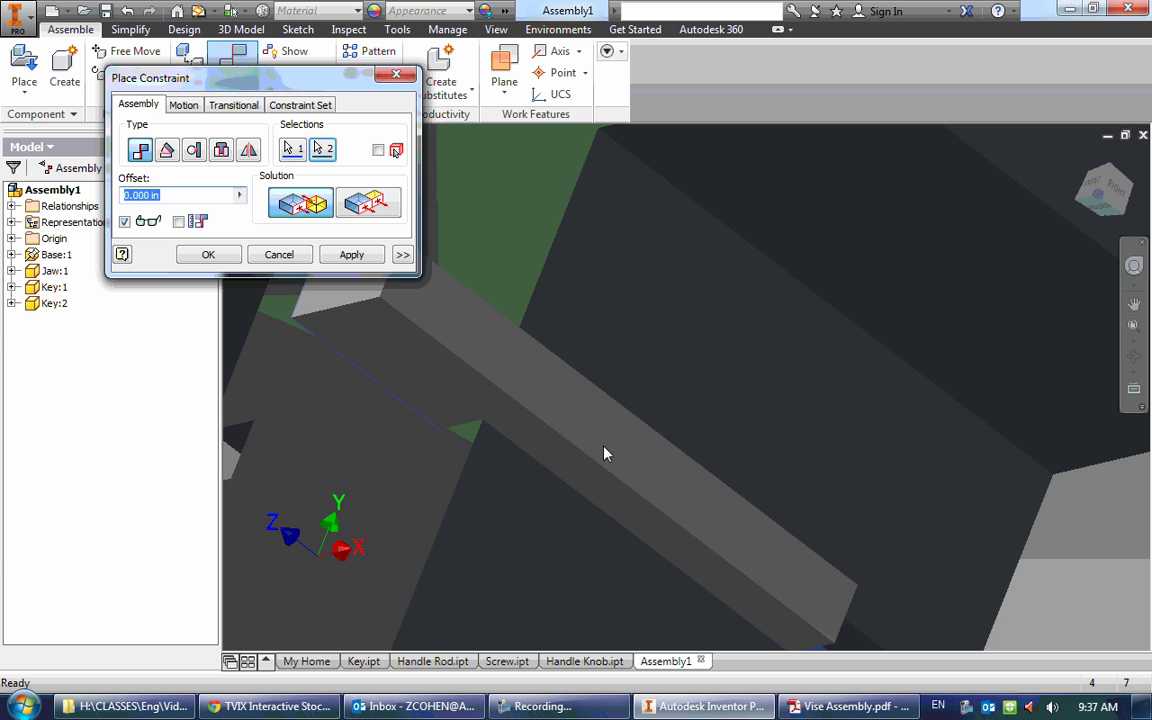
{"action": "scroll", "coordinate": [451, 389], "scroll_direction": "down", "scroll_amount": 4}
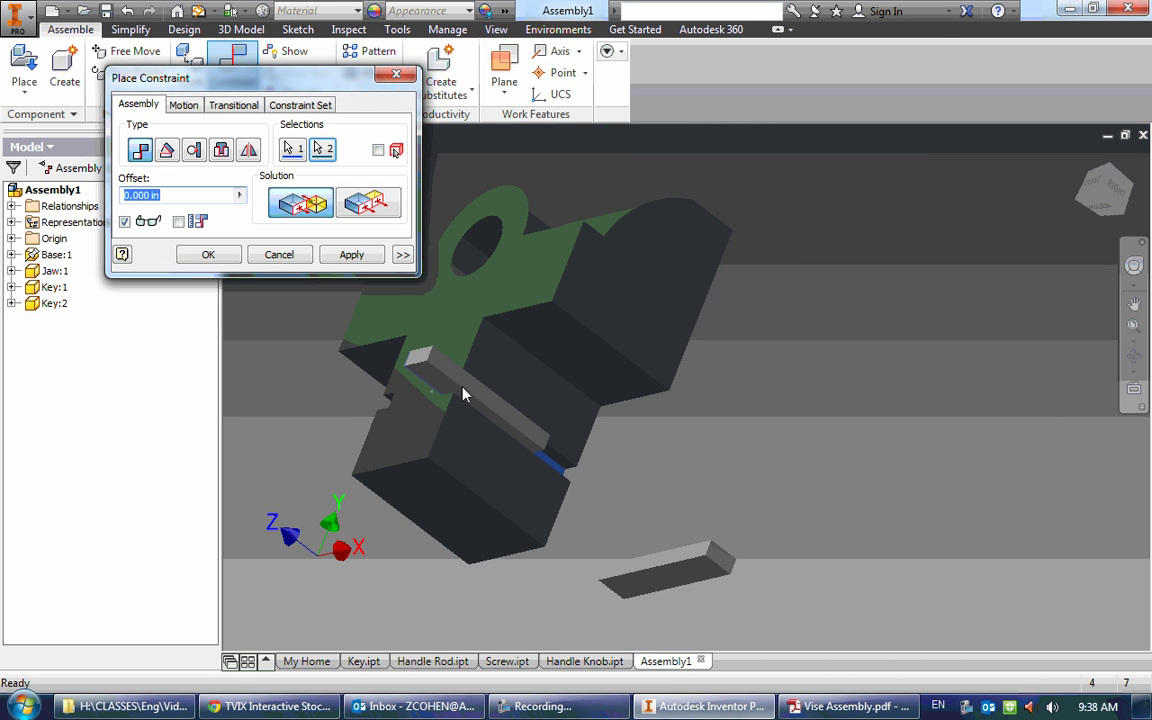
{"action": "mouse_move", "coordinate": [486, 410]}
{"action": "middle_mouse_down", "text": "shift"}
{"action": "mouse_move", "coordinate": [509, 424]}
{"action": "mouse_move", "coordinate": [478, 420]}
{"action": "middle_mouse_up", "text": "shift"}
{"action": "left_click", "coordinate": [208, 254]}
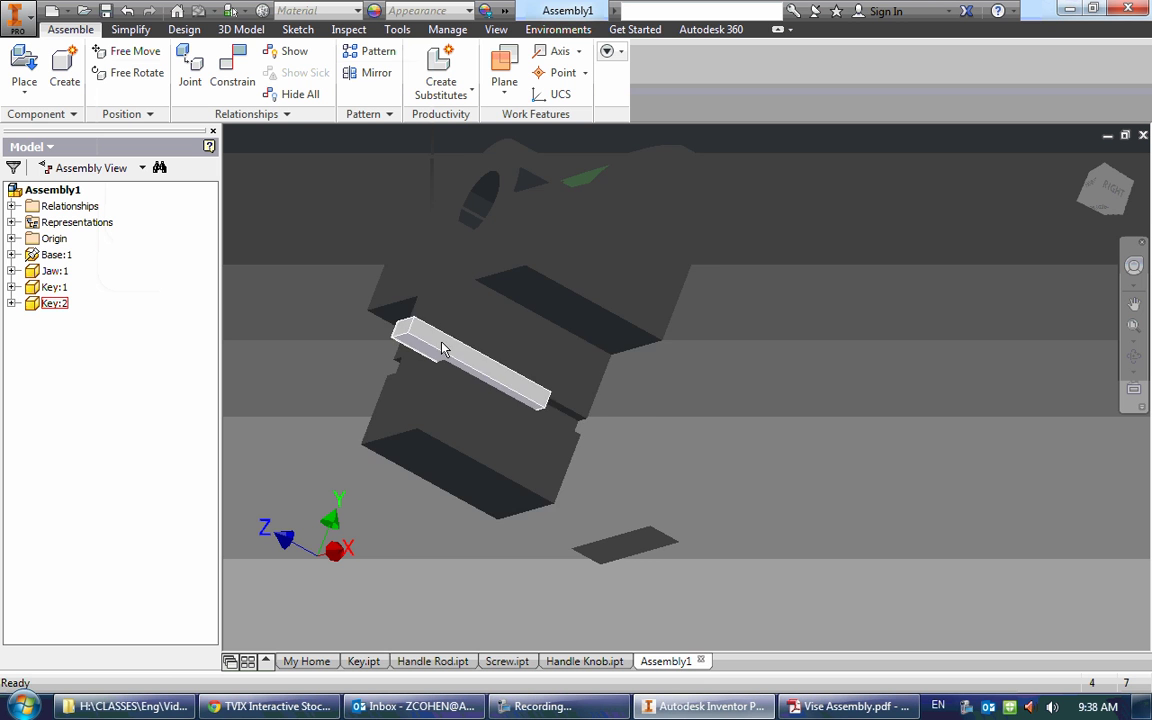
{"action": "left_click_drag", "start_coordinate": [440, 349], "coordinate": [342, 342]}
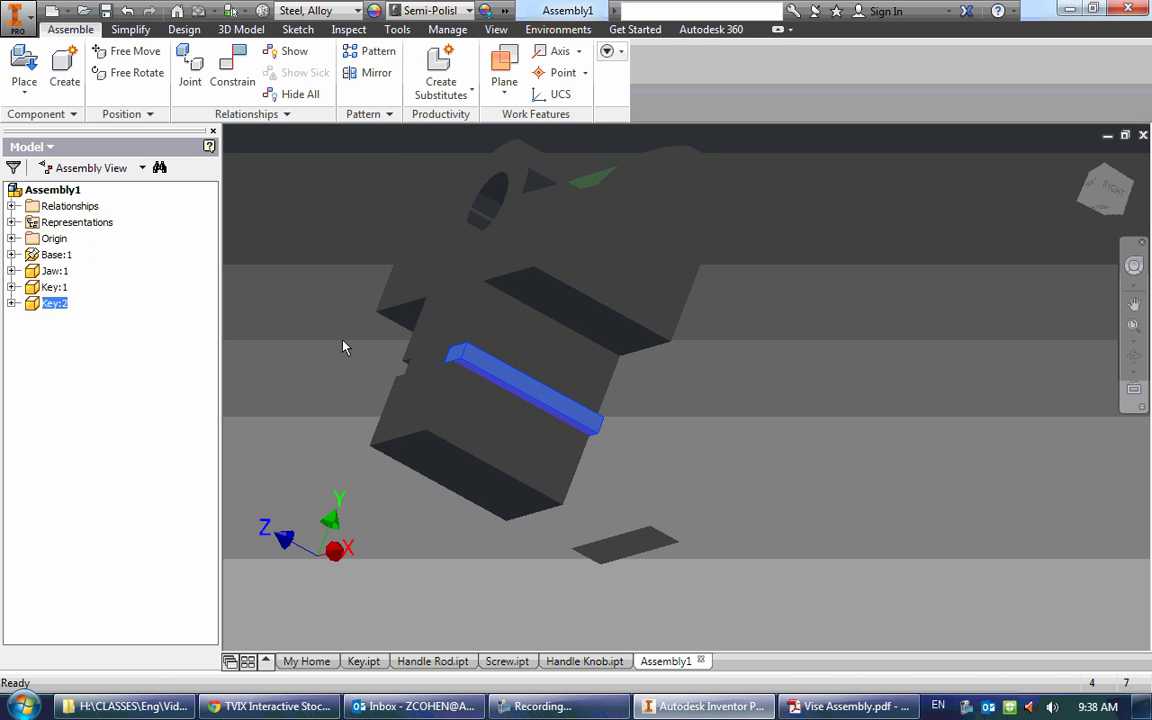
Flush the first key's end with the jaw's side face
{"action": "left_click", "coordinate": [228, 62]}
{"action": "left_click", "coordinate": [362, 206]}
{"action": "scroll", "coordinate": [447, 365], "scroll_direction": "down", "scroll_amount": 3}
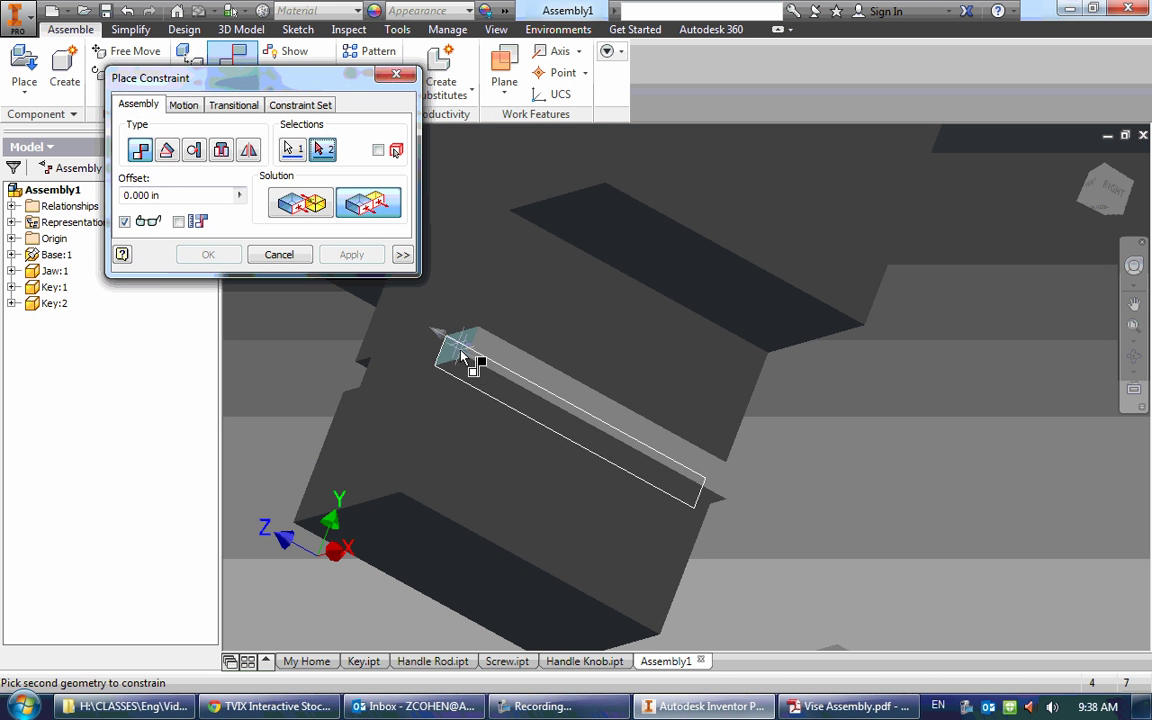
{"action": "left_click", "coordinate": [447, 305]}
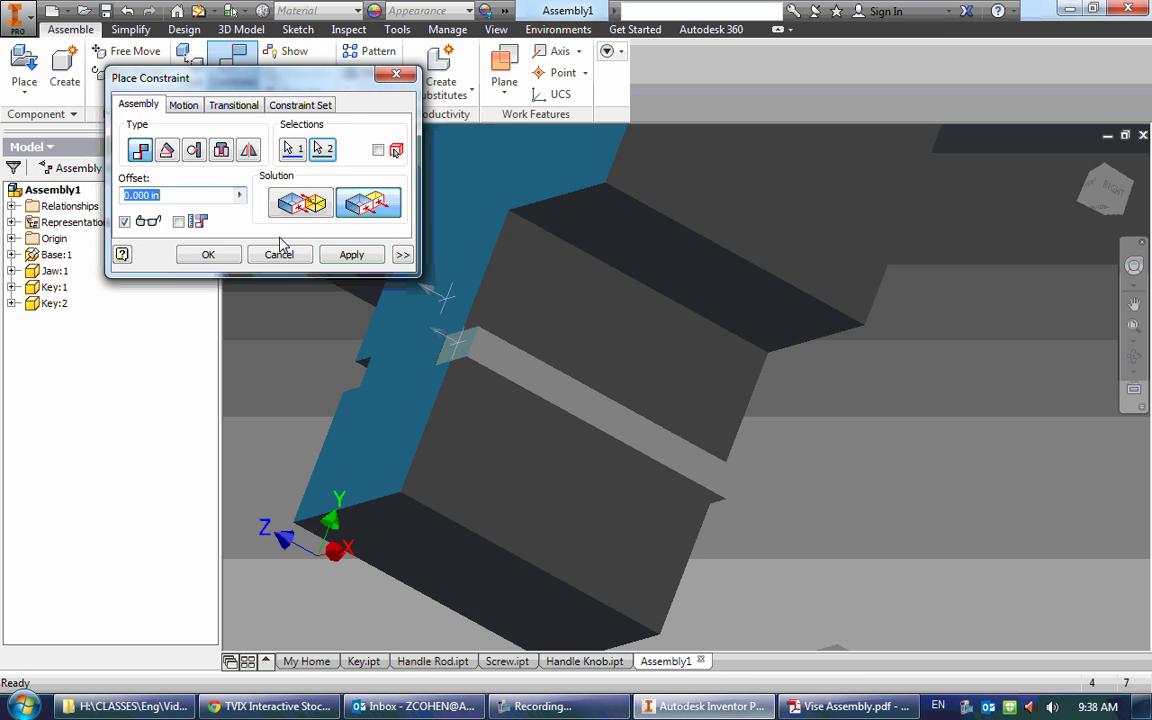
{"action": "left_click", "coordinate": [208, 254]}
Mate the key's face to the matching jaw face
{"action": "key", "text": "F4"}
{"action": "left_click_drag", "start_coordinate": [437, 391], "coordinate": [591, 393]}
{"action": "key", "text": "c"}
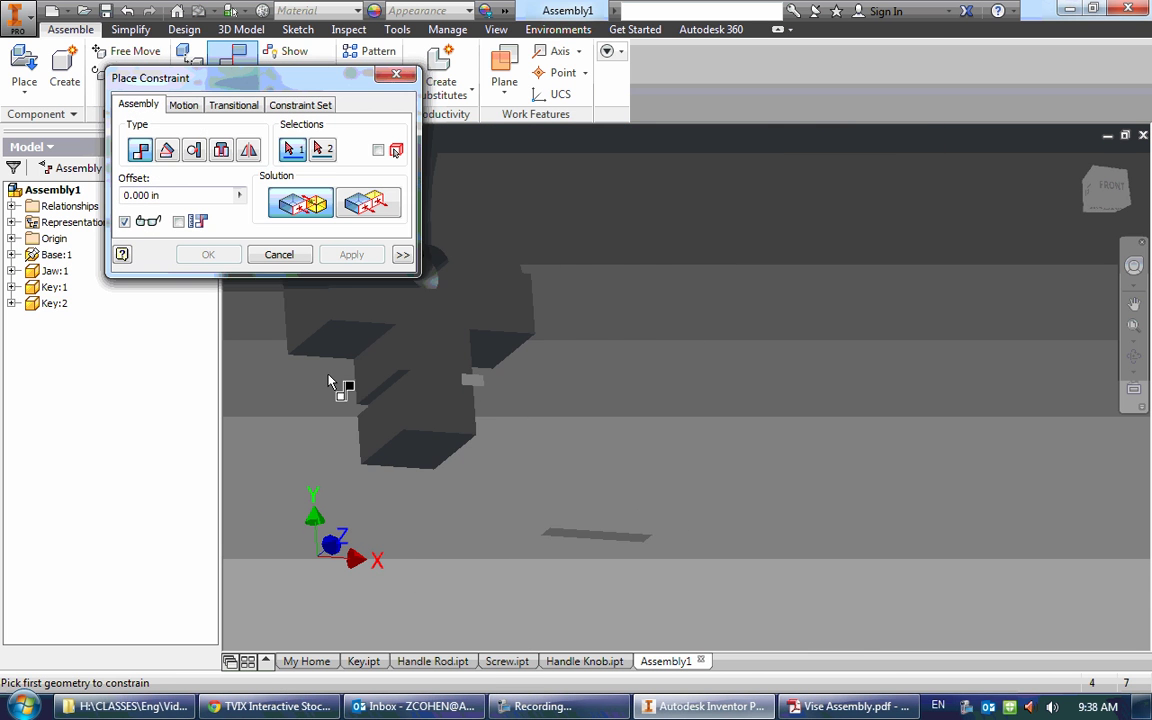
{"action": "scroll", "coordinate": [393, 388], "scroll_direction": "up", "scroll_amount": 3}
{"action": "left_click", "coordinate": [408, 383]}
{"action": "scroll", "coordinate": [403, 404], "scroll_direction": "down", "scroll_amount": 3}
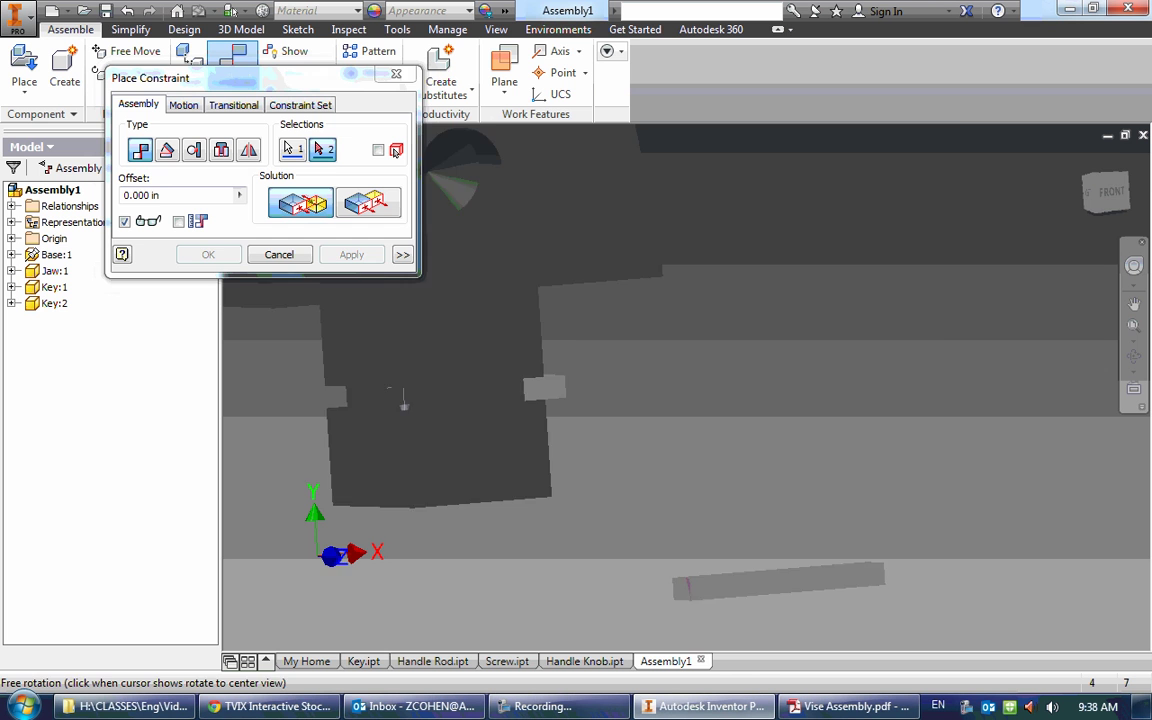
{"action": "left_click", "coordinate": [743, 455]}
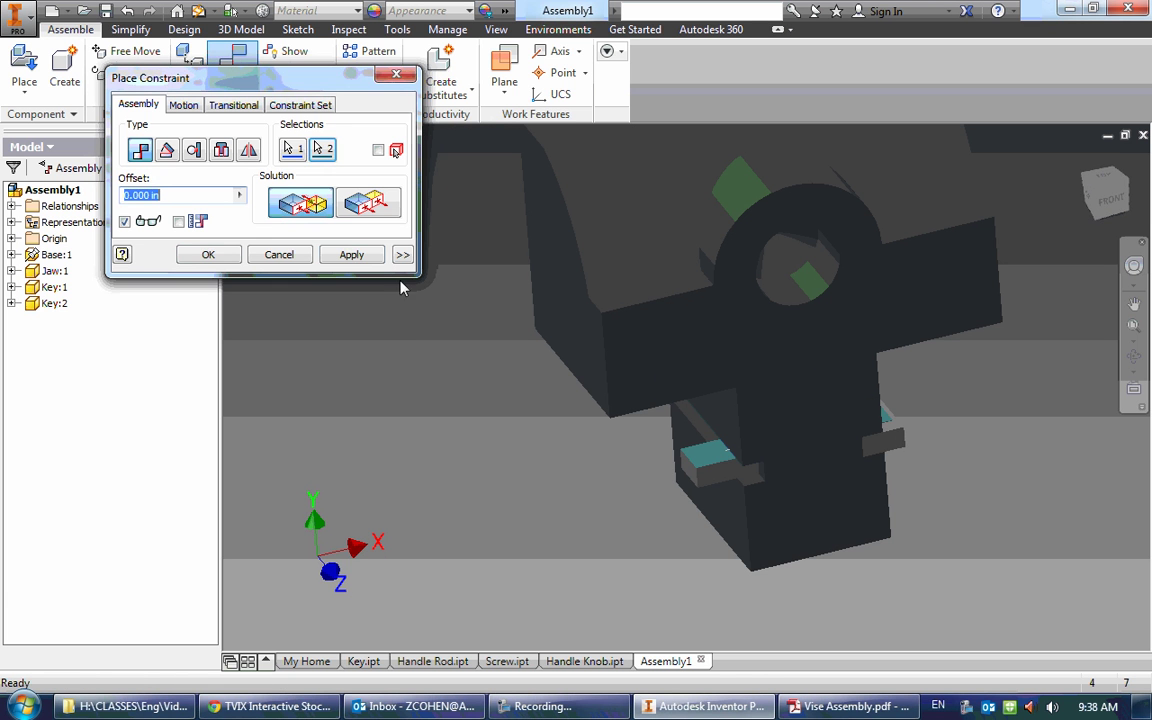
{"action": "left_click", "coordinate": [351, 255]}
Mate the second key into the other slot and flush its end with the jaw side
{"action": "left_click", "coordinate": [718, 478]}
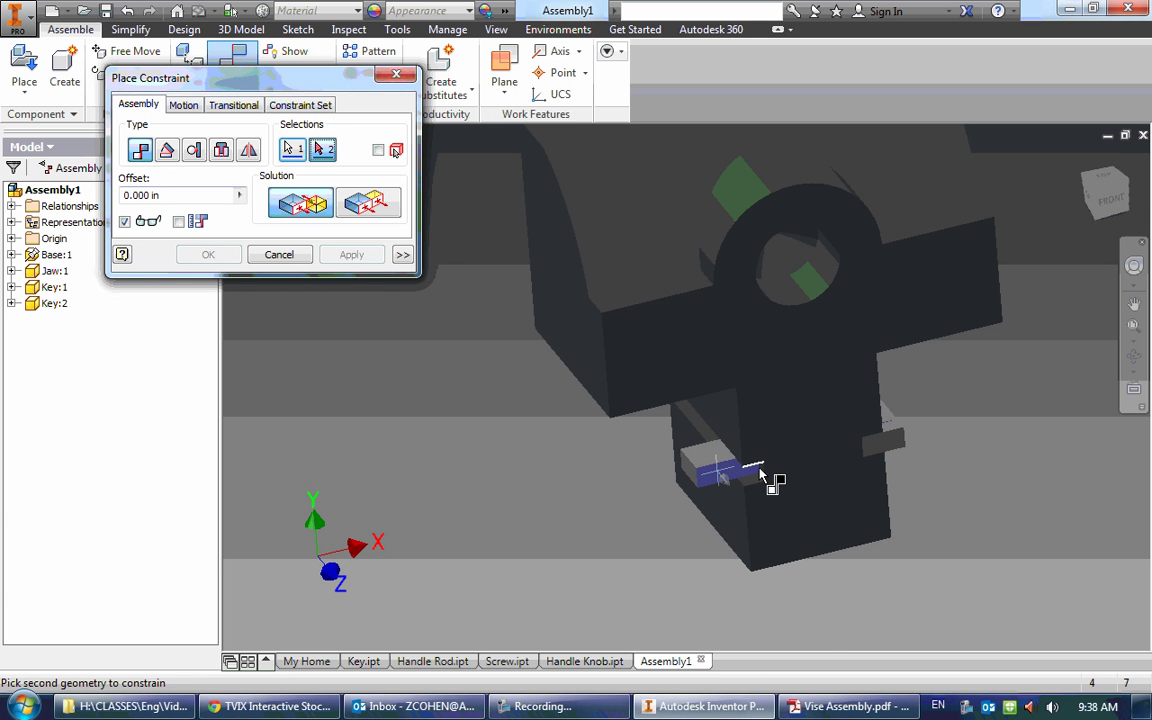
{"action": "scroll", "coordinate": [770, 478], "scroll_direction": "down", "scroll_amount": 3}
{"action": "left_click", "coordinate": [777, 478]}
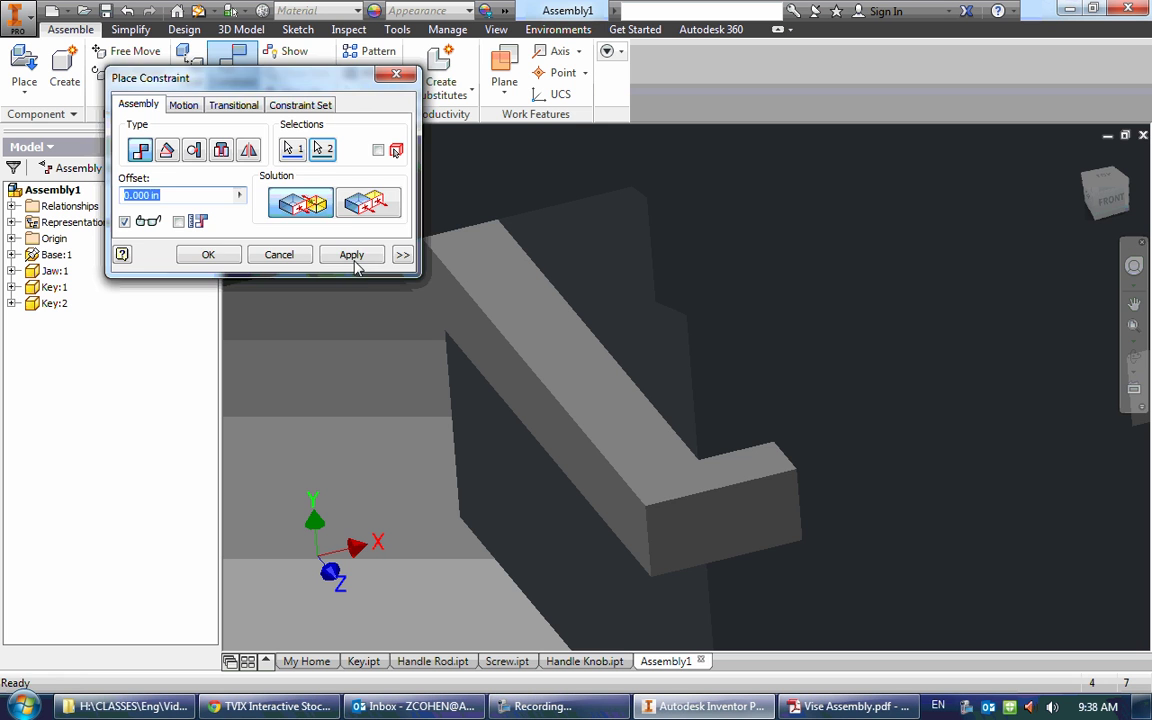
{"action": "left_click", "coordinate": [352, 256]}
{"action": "left_click", "coordinate": [770, 520]}
{"action": "left_click", "coordinate": [782, 378]}
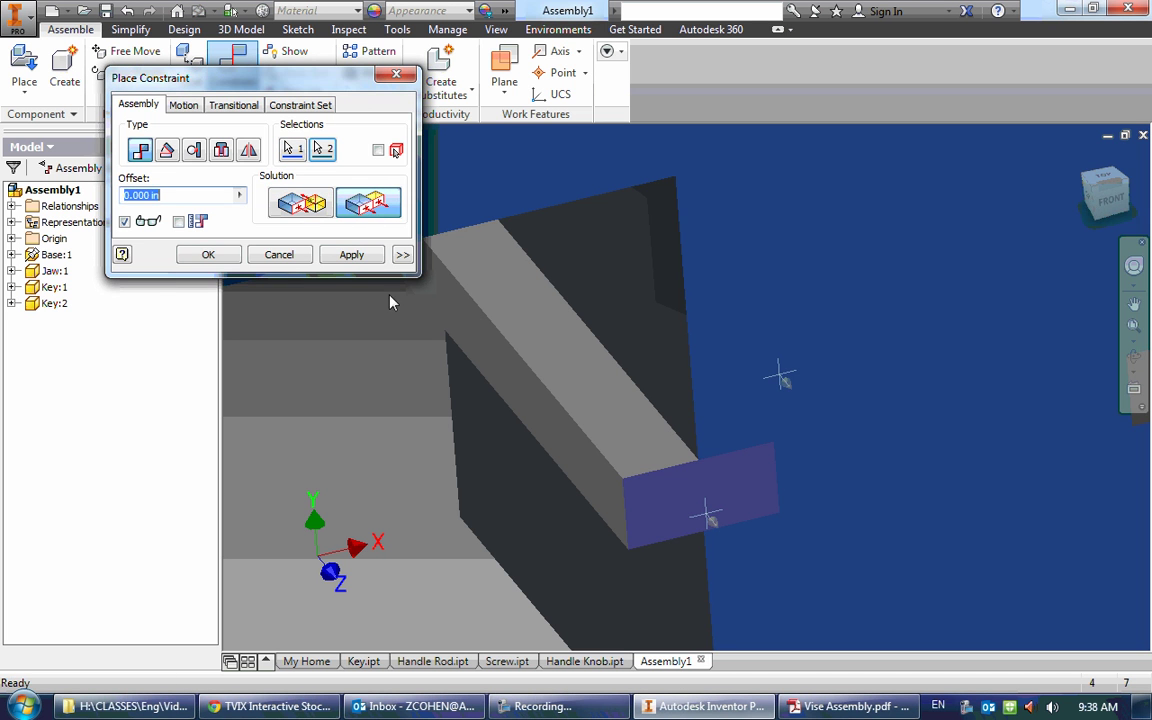
{"action": "left_click", "coordinate": [203, 255]}
{"action": "scroll", "coordinate": [380, 380], "scroll_direction": "up", "scroll_amount": 5}
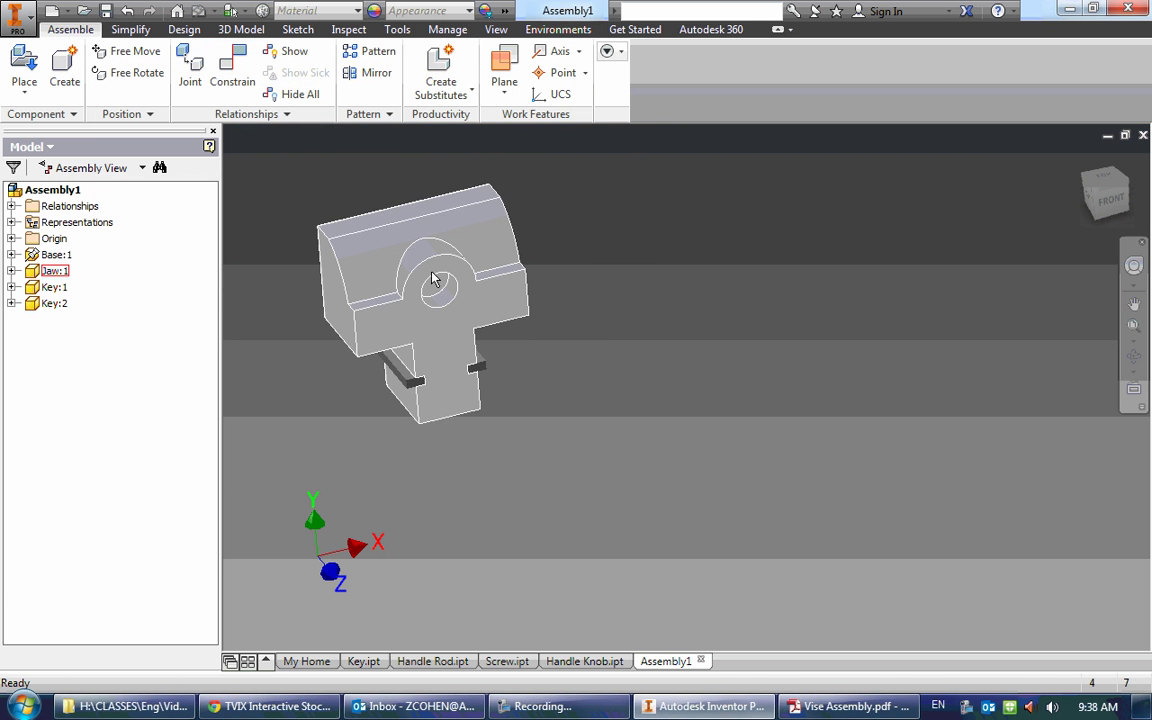
Drag Jaw:1 with its keys onto the centre of the base
{"action": "left_click", "coordinate": [490, 347]}
{"action": "left_click_drag", "start_coordinate": [490, 347], "coordinate": [545, 404]}
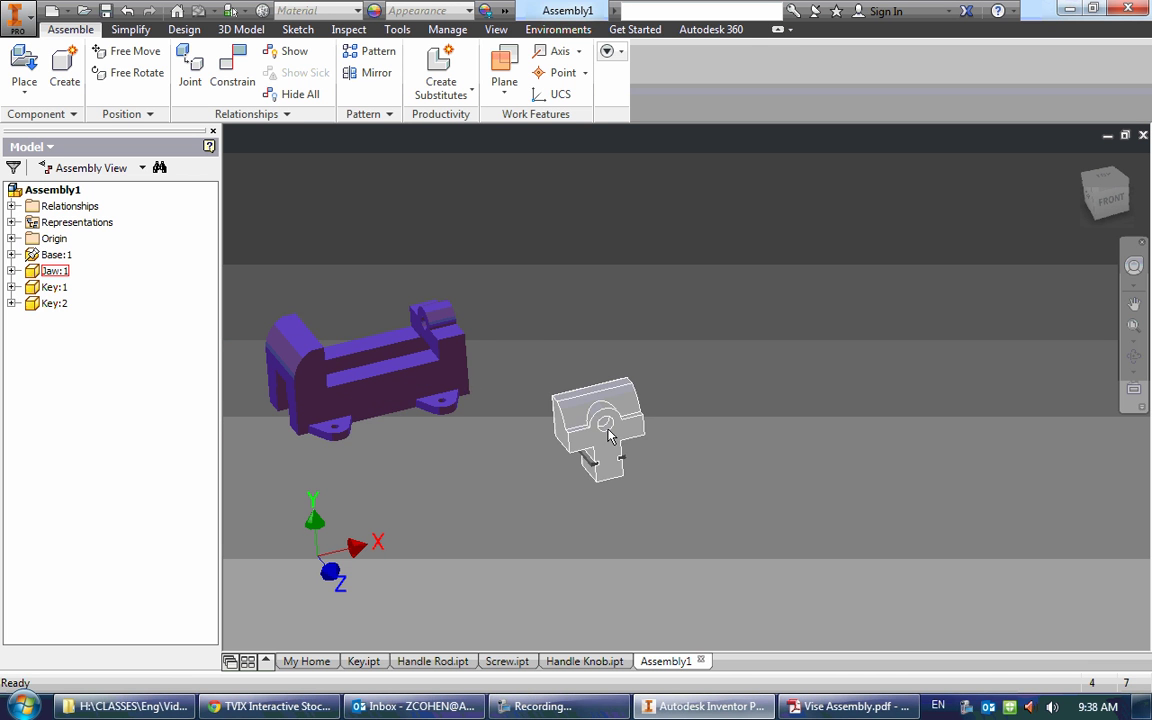
{"action": "left_click_drag", "start_coordinate": [590, 420], "coordinate": [396, 349]}
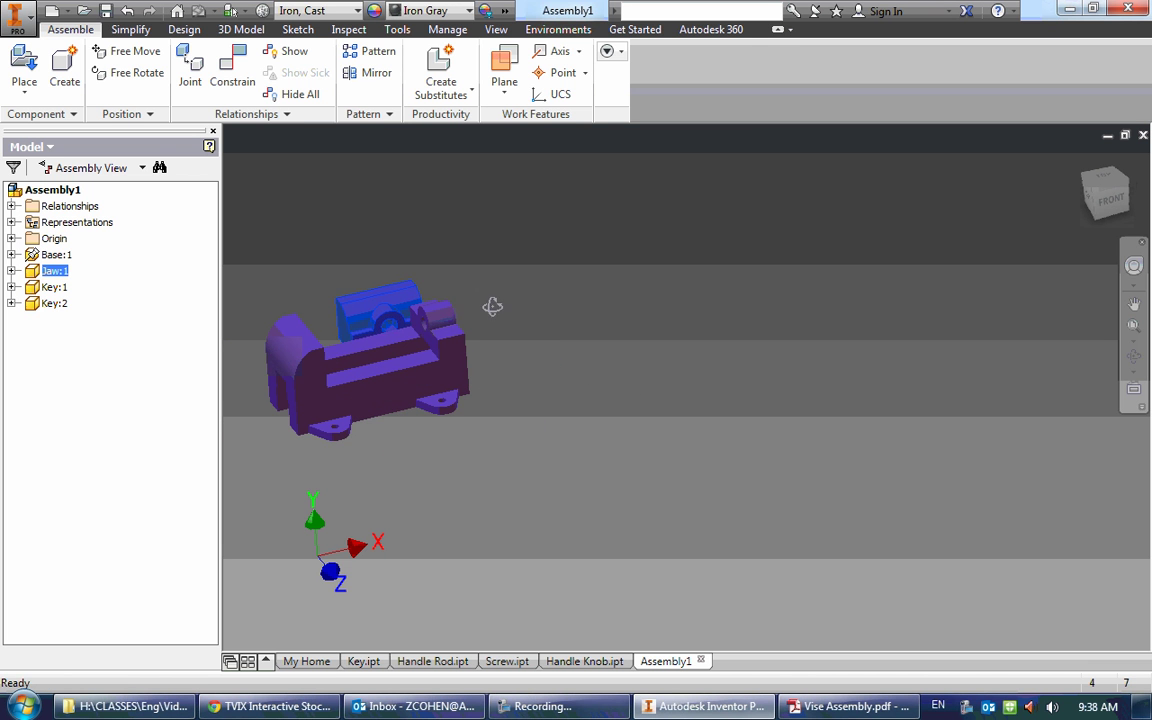
{"action": "middle_click_drag", "start_coordinate": [492, 306], "coordinate": [404, 345], "text": "shift"}
{"action": "left_click_drag", "start_coordinate": [437, 282], "coordinate": [237, 393]}
{"action": "middle_click_drag", "start_coordinate": [237, 393], "coordinate": [367, 406], "text": "shift"}
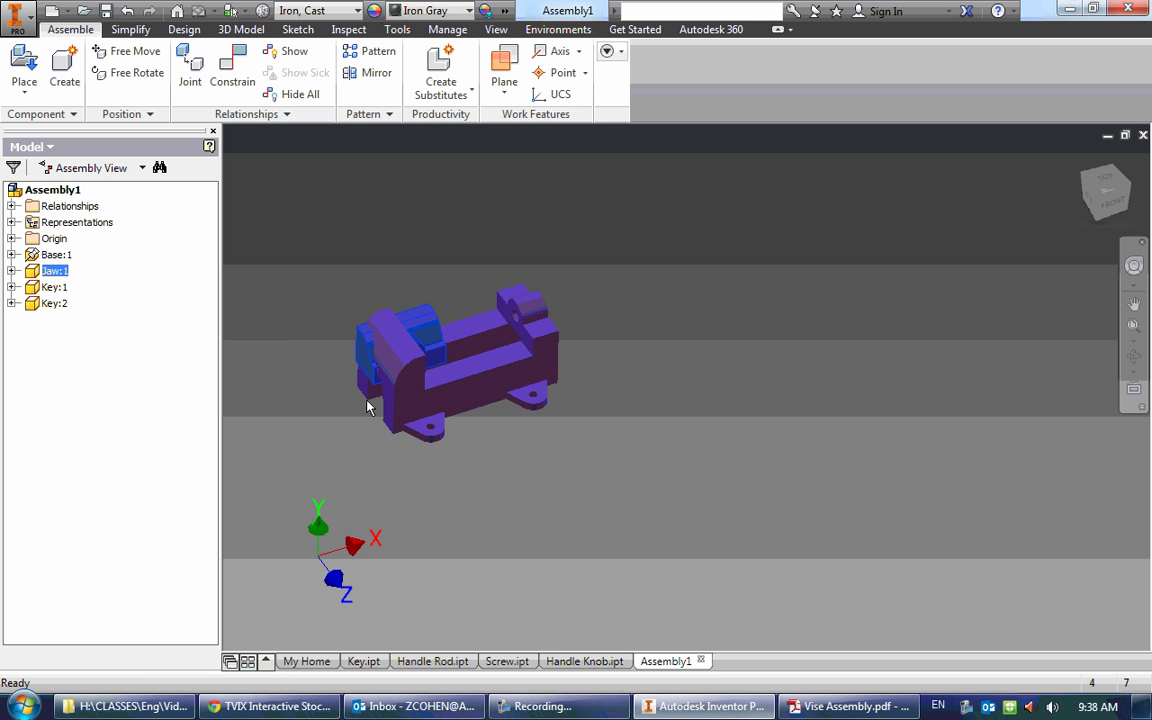
{"action": "left_click_drag", "start_coordinate": [395, 345], "coordinate": [427, 211]}
{"action": "left_click", "coordinate": [632, 307]}
{"action": "scroll", "coordinate": [456, 300], "scroll_direction": "down", "scroll_amount": 4}
Mate the base's top rail face to the key face under the jaw
{"action": "left_click", "coordinate": [232, 70]}
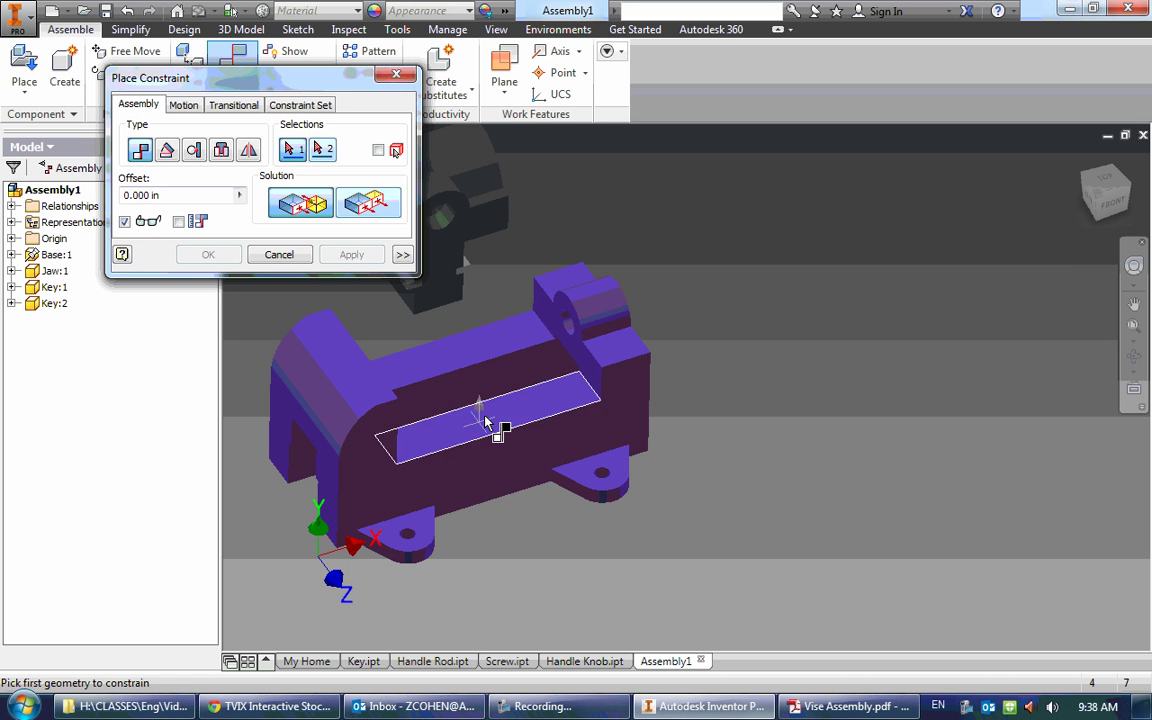
{"action": "left_click", "coordinate": [459, 358]}
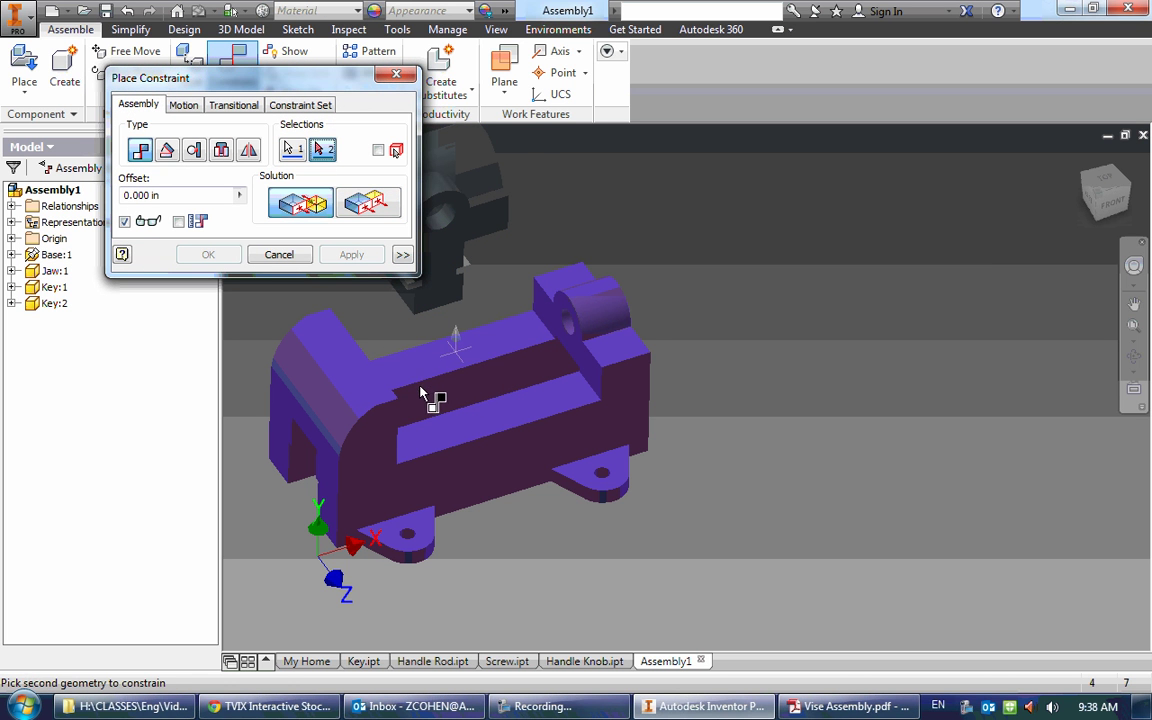
{"action": "middle_click_drag", "start_coordinate": [401, 372], "coordinate": [697, 357], "text": "shift"}
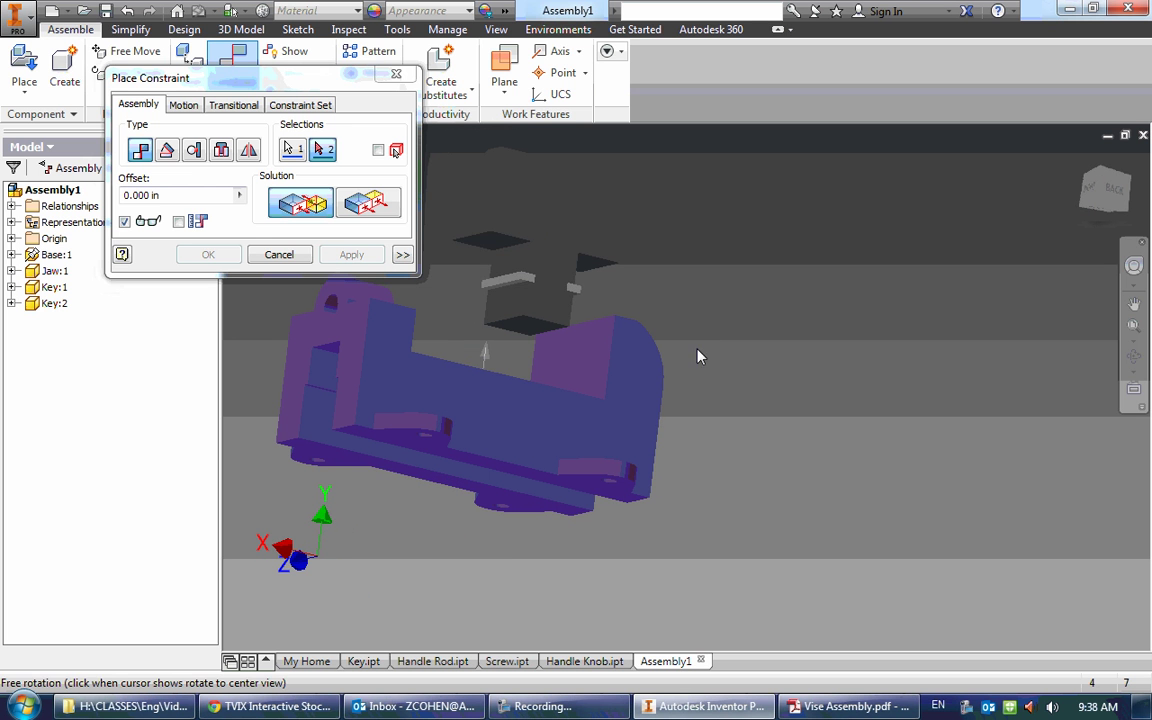
{"action": "left_click", "coordinate": [497, 247]}
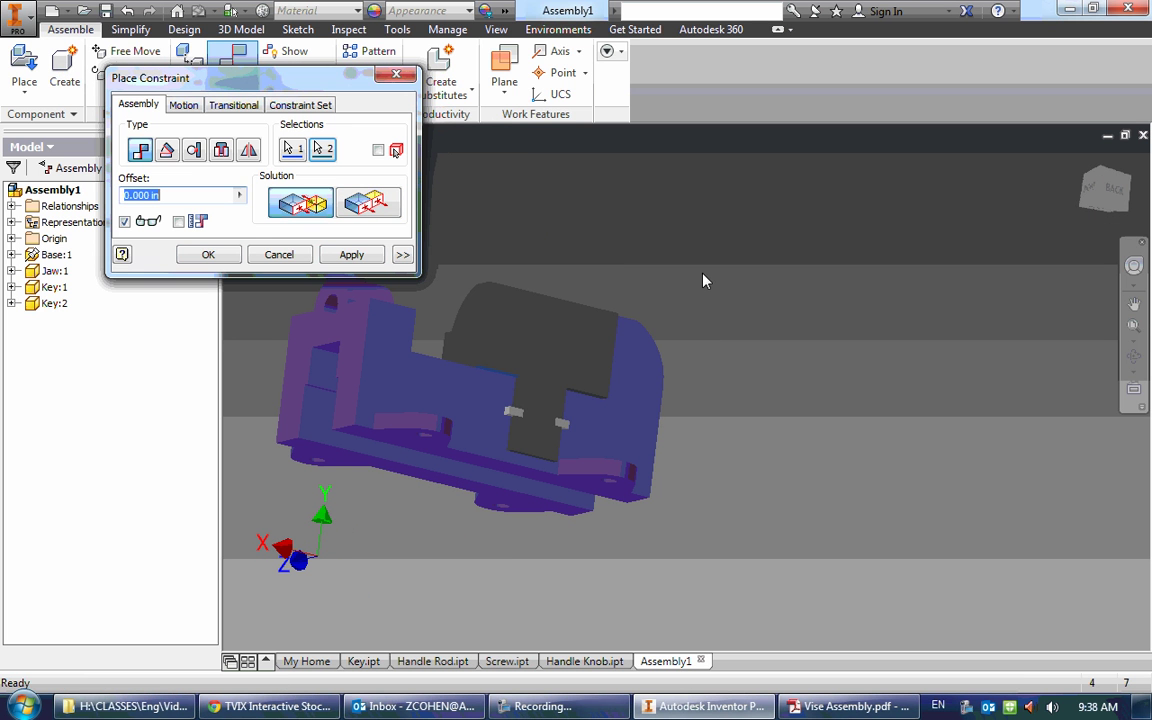
{"action": "left_click", "coordinate": [351, 255]}
{"action": "middle_click_drag", "start_coordinate": [579, 278], "coordinate": [540, 297], "text": "shift"}
{"action": "left_click", "coordinate": [279, 254]}
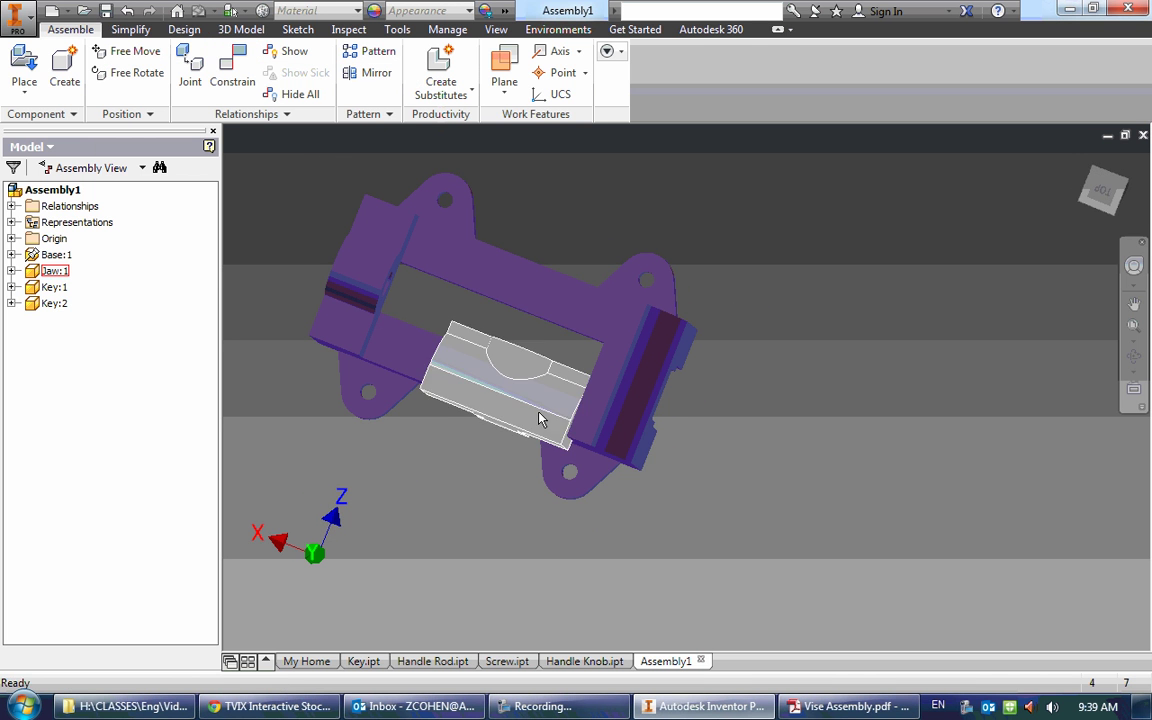
Slide the jaw into the middle of the base slot, checked from the back view
{"action": "left_click_drag", "start_coordinate": [540, 419], "coordinate": [530, 320]}
{"action": "middle_click_drag", "start_coordinate": [530, 320], "coordinate": [381, 239], "text": "shift"}
{"action": "left_click_drag", "start_coordinate": [381, 239], "coordinate": [496, 340]}
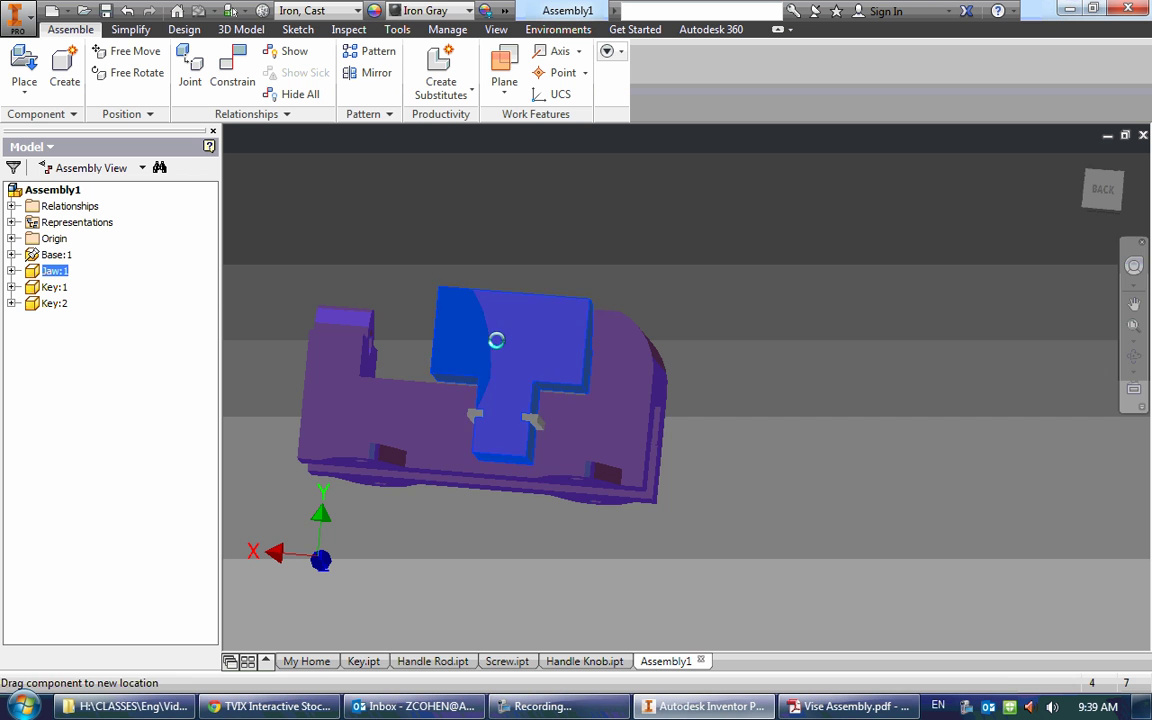
{"action": "left_click", "coordinate": [1099, 186]}
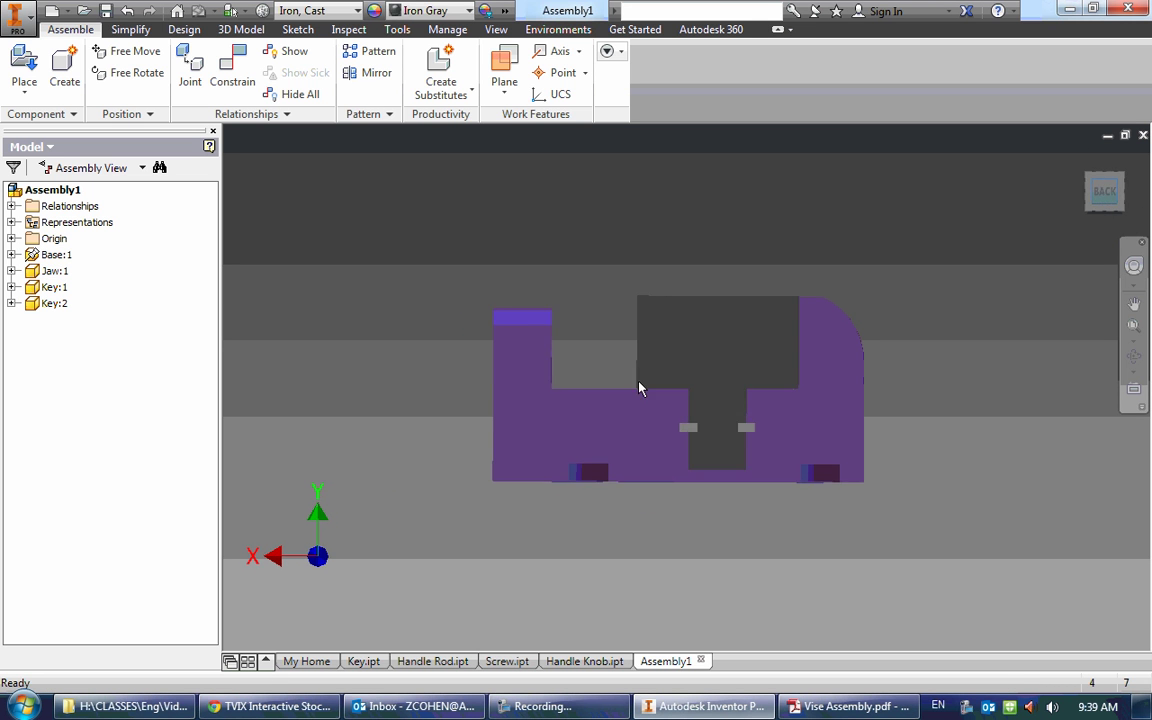
{"action": "left_click_drag", "start_coordinate": [712, 300], "coordinate": [700, 330]}
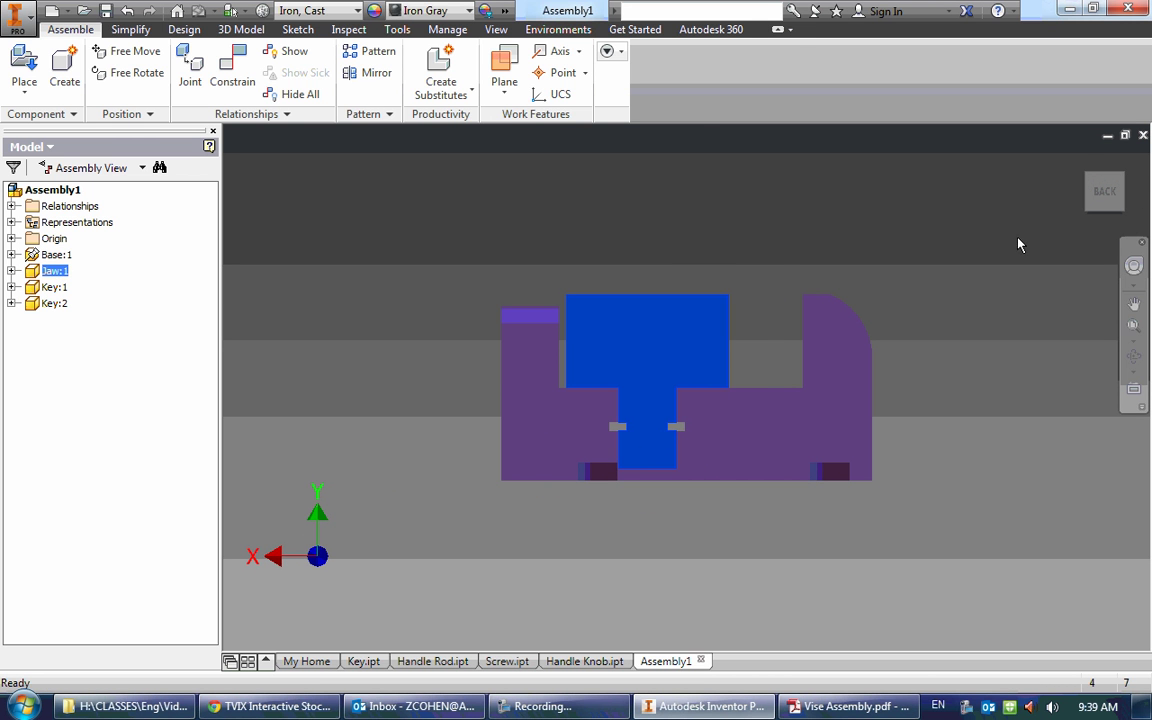
{"action": "left_click", "coordinate": [1080, 157]}
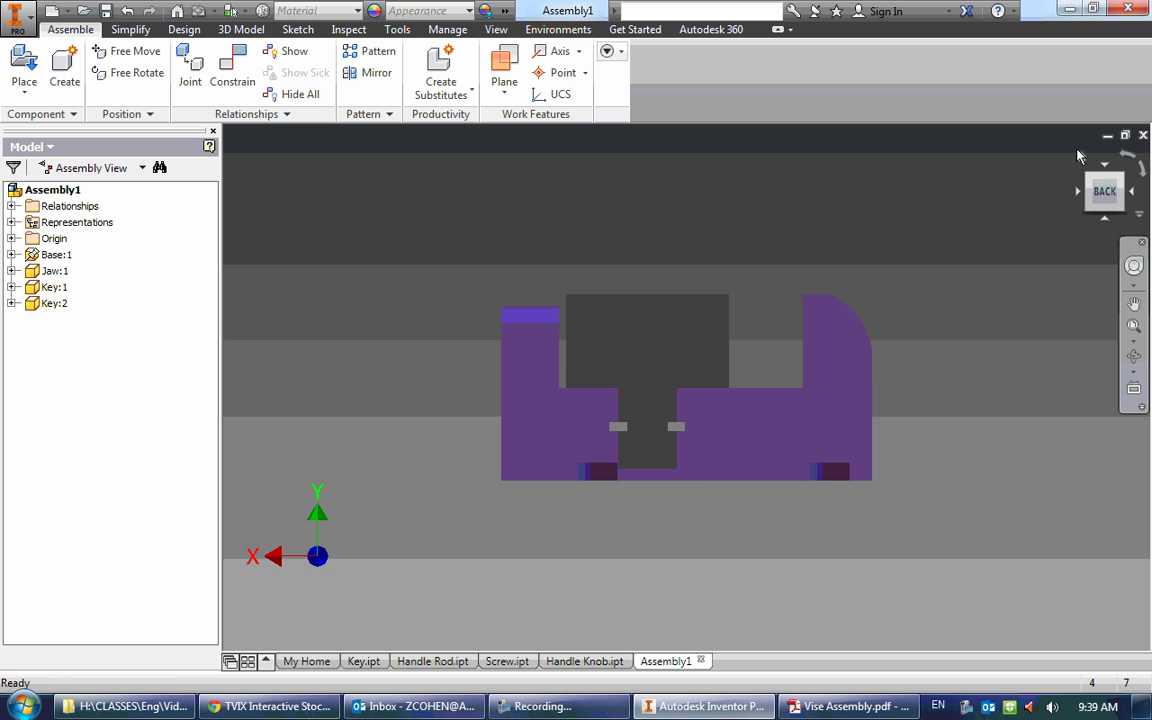
Constrain the jaw's hole to the base's hole axis
{"action": "left_click", "coordinate": [1081, 157]}
{"action": "key", "text": "c"}
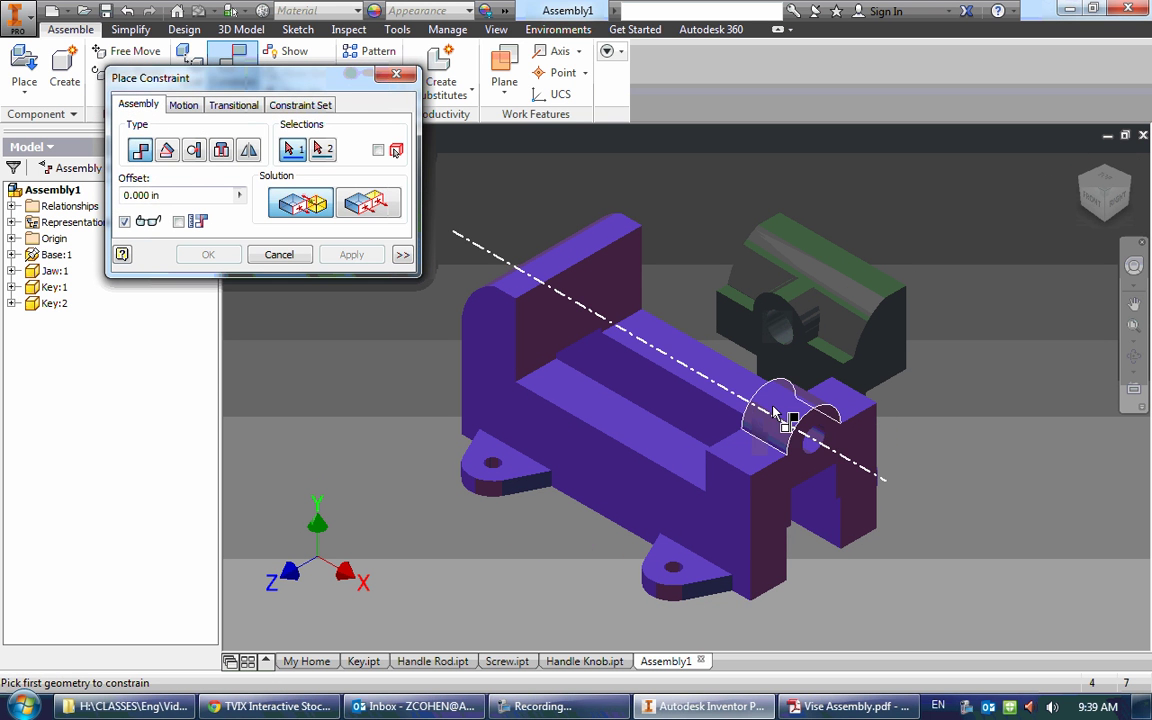
{"action": "left_click", "coordinate": [781, 335]}
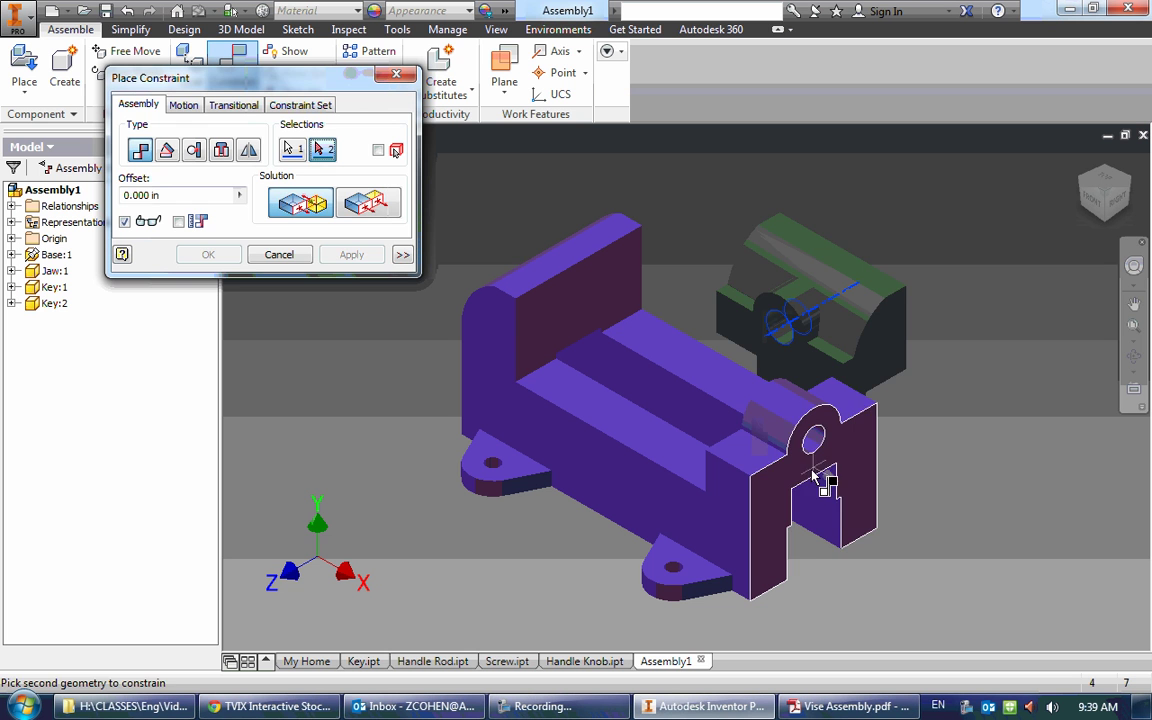
{"action": "left_click", "coordinate": [782, 417]}
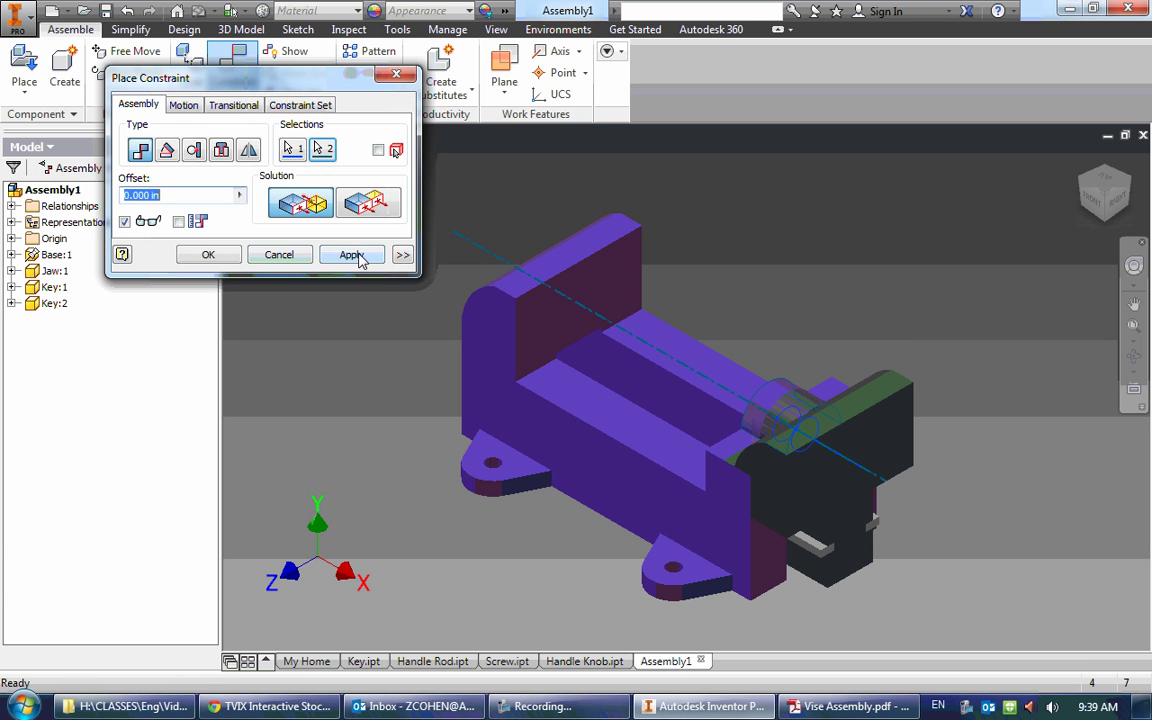
{"action": "left_click", "coordinate": [230, 252]}
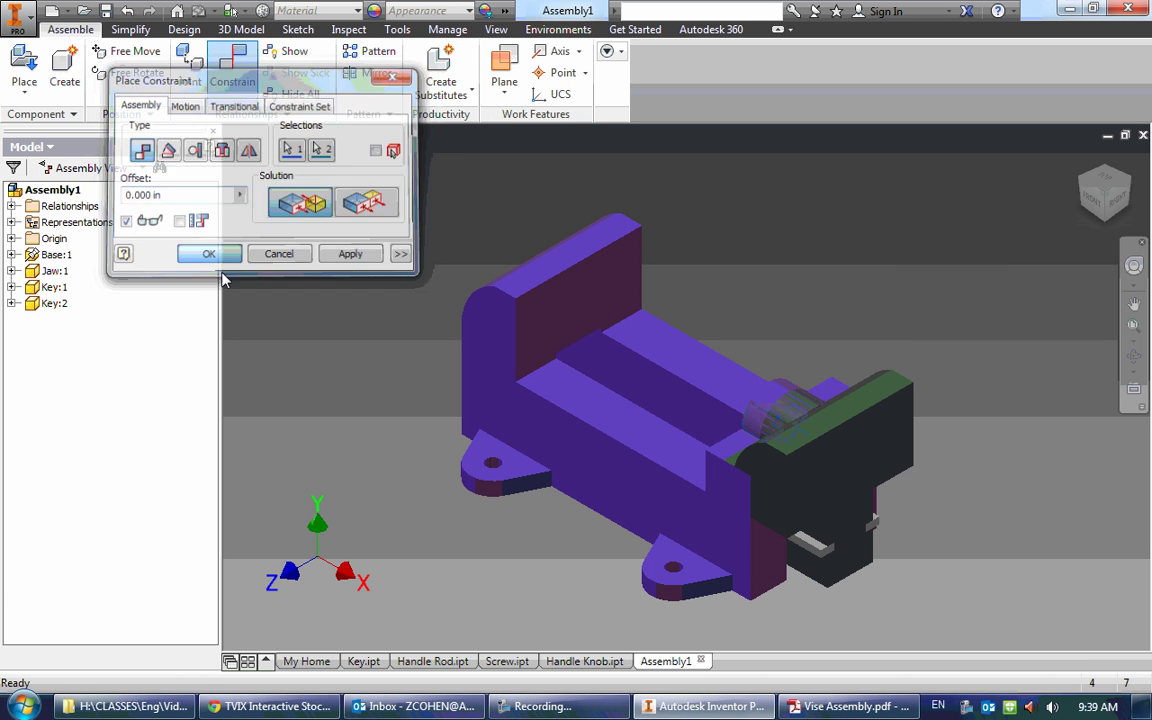
Undo the hole alignment and lift the jaw above the vise
{"action": "left_click_drag", "start_coordinate": [818, 501], "coordinate": [617, 399]}
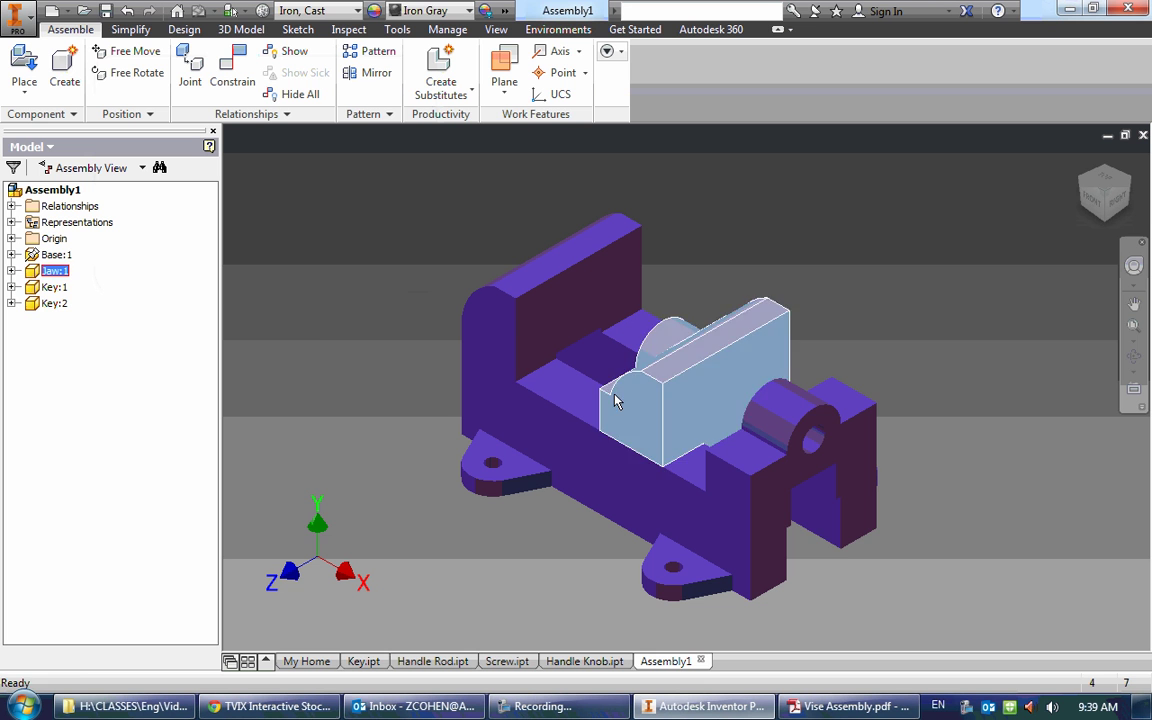
{"action": "left_click", "coordinate": [332, 293]}
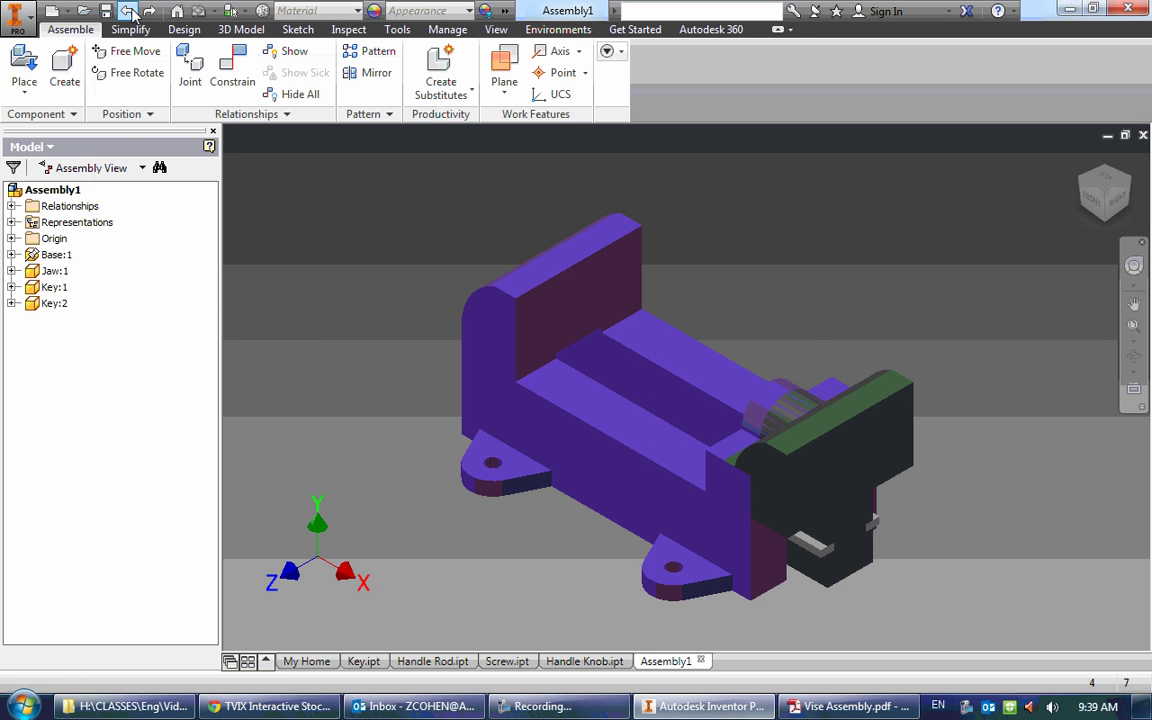
{"action": "left_click", "coordinate": [128, 10]}
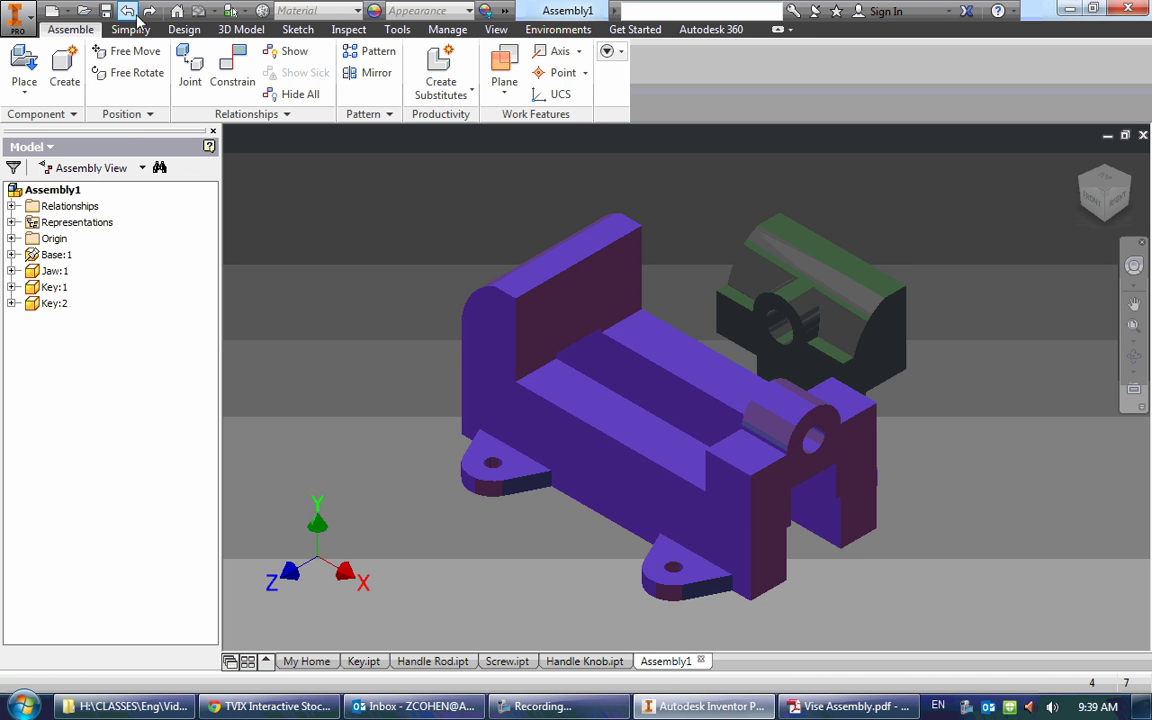
{"action": "left_click_drag", "start_coordinate": [792, 291], "coordinate": [850, 215]}
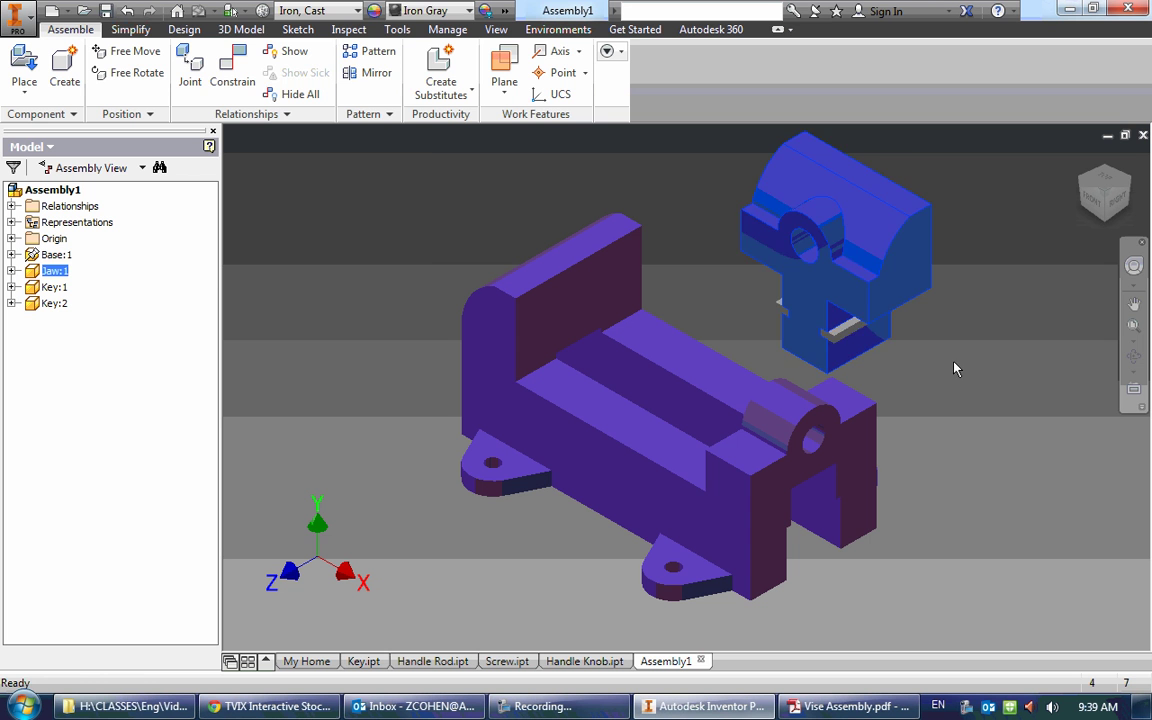
Constrain the jaw face to the base face and slide the jaw into the channel
{"action": "left_click", "coordinate": [232, 70]}
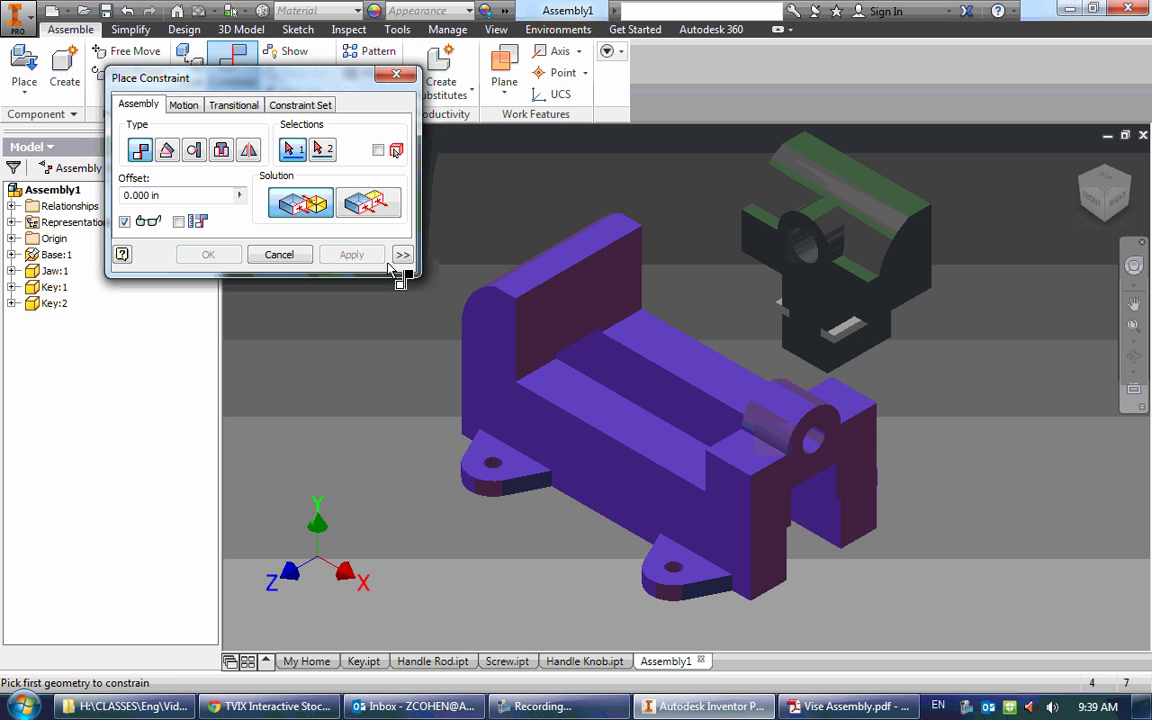
{"action": "left_click", "coordinate": [527, 422]}
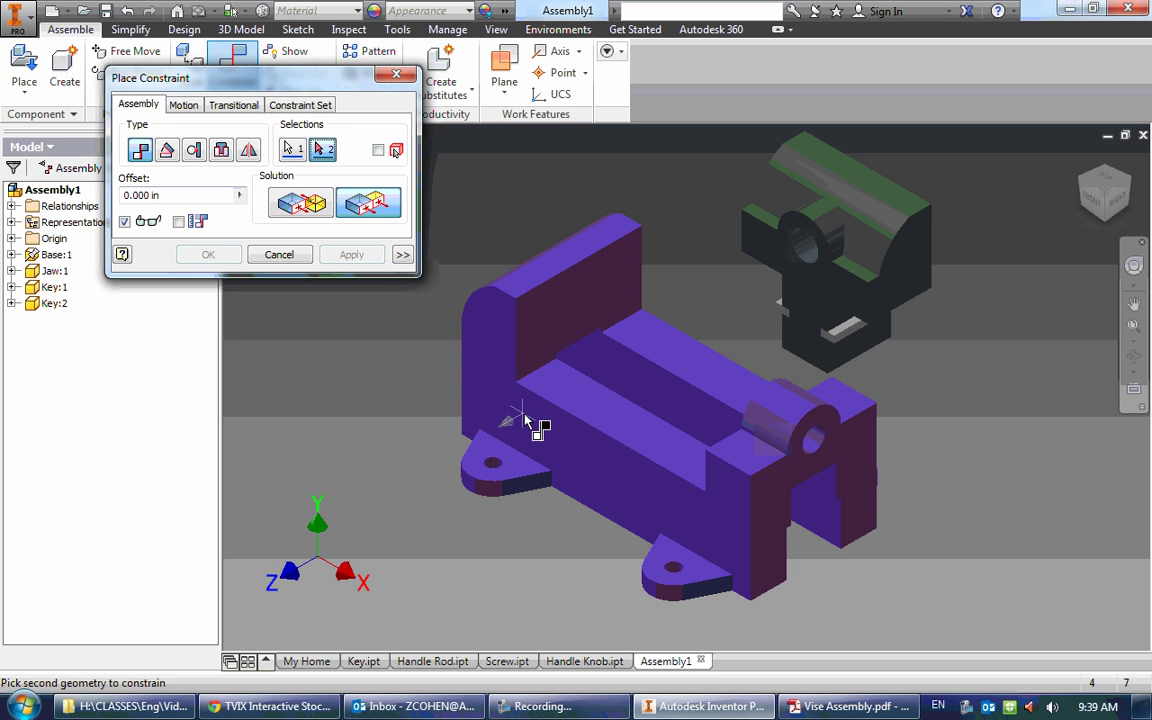
{"action": "middle_click_drag", "start_coordinate": [522, 356], "coordinate": [642, 409], "text": "shift"}
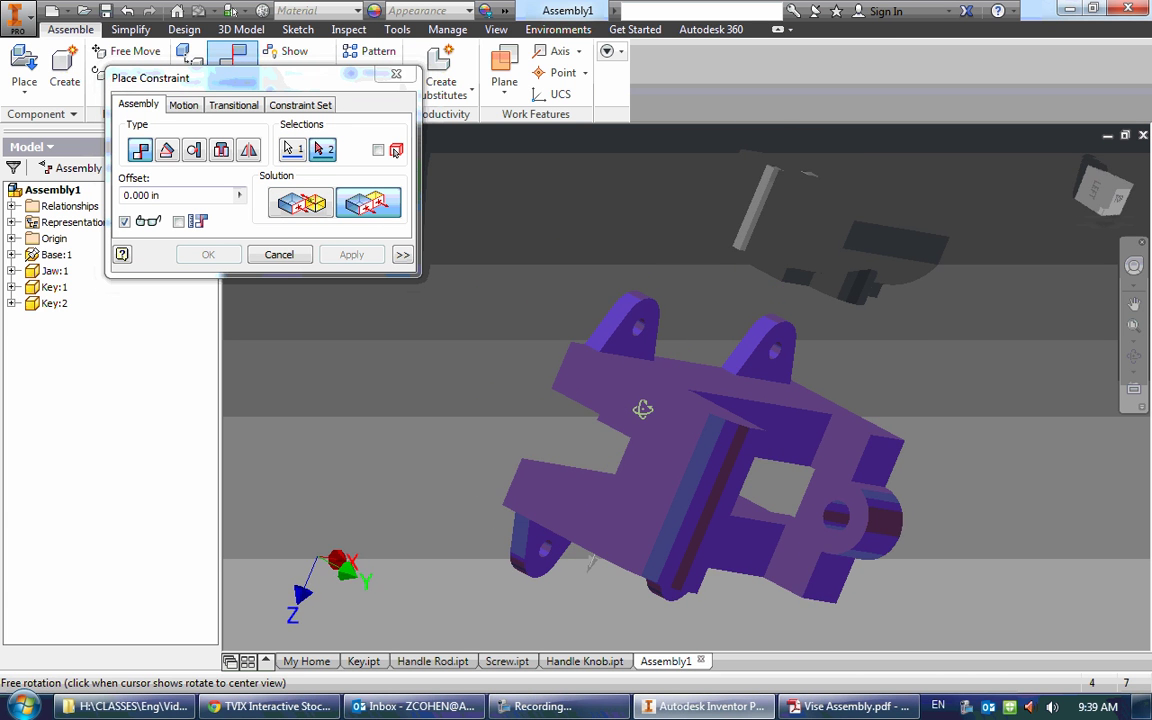
{"action": "left_click", "coordinate": [793, 233]}
{"action": "middle_click_drag", "start_coordinate": [750, 492], "coordinate": [613, 257], "text": "shift"}
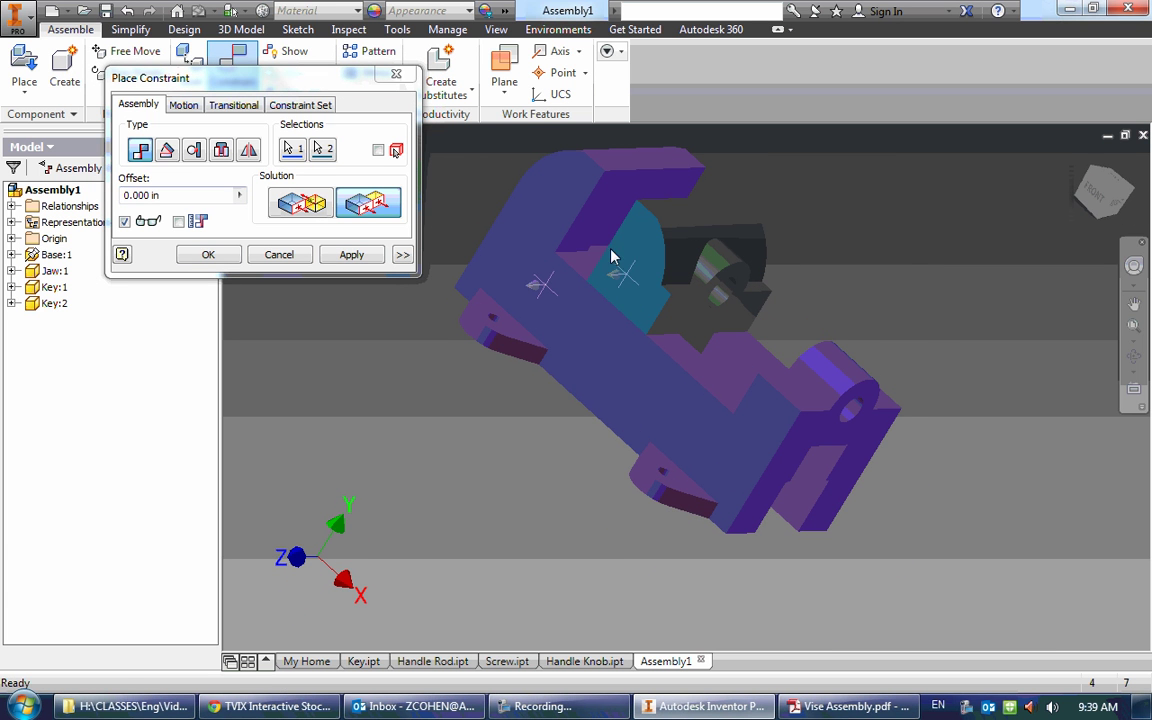
{"action": "left_click", "coordinate": [233, 259]}
{"action": "left_click", "coordinate": [745, 206]}
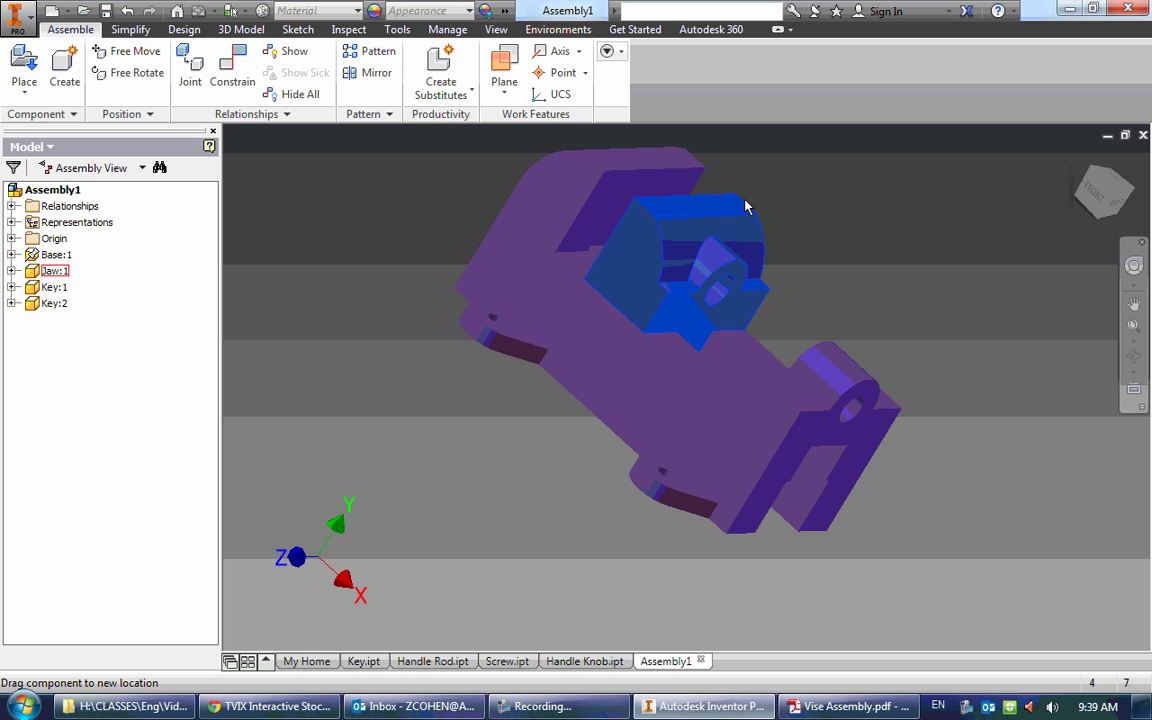
{"action": "left_click_drag", "start_coordinate": [745, 206], "coordinate": [748, 278]}
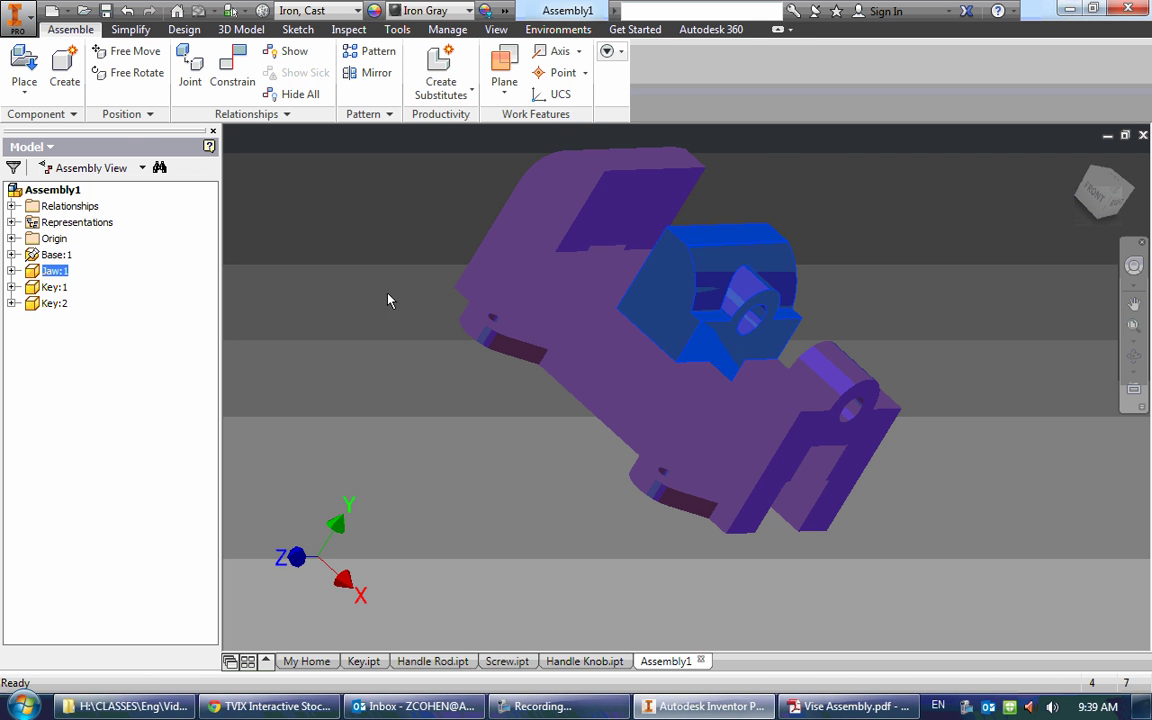
List Jaw:1's constraints in the browser and drag the jaw to test it slides
{"action": "left_click", "coordinate": [390, 300]}
{"action": "left_click", "coordinate": [11, 272]}
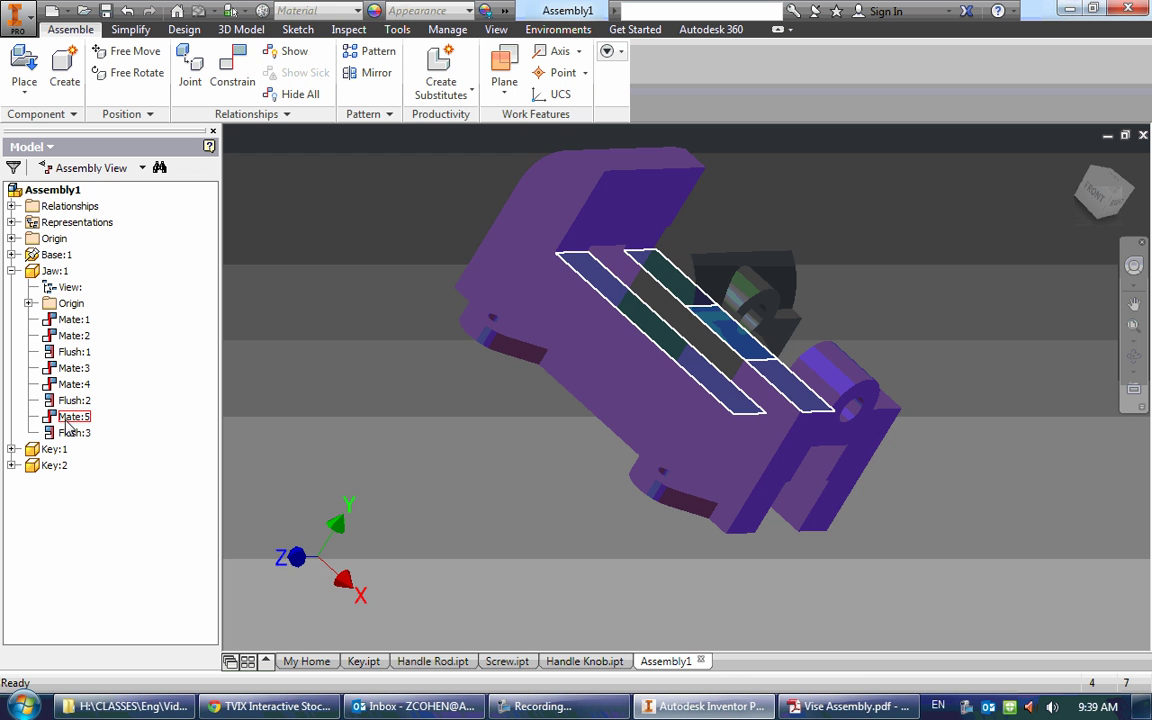
{"action": "middle_click_drag", "start_coordinate": [753, 342], "coordinate": [597, 298], "text": "shift"}
{"action": "scroll", "coordinate": [622, 329], "scroll_direction": "down", "scroll_amount": 5}
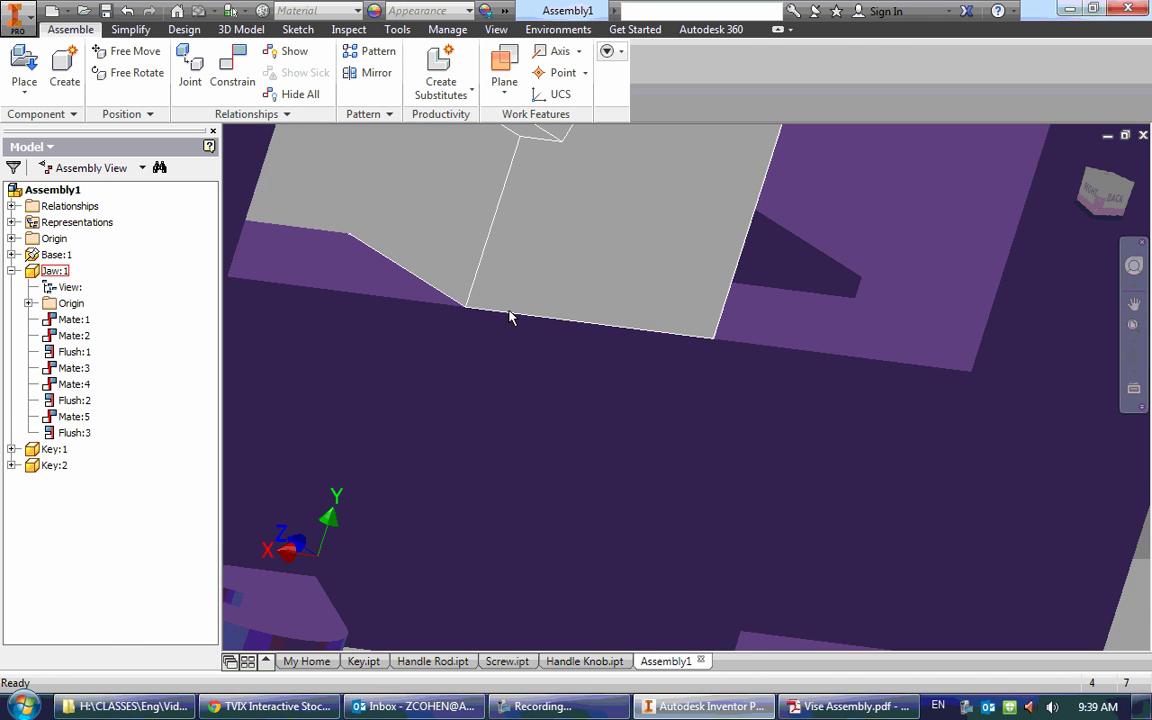
{"action": "scroll", "coordinate": [470, 285], "scroll_direction": "up", "scroll_amount": 5}
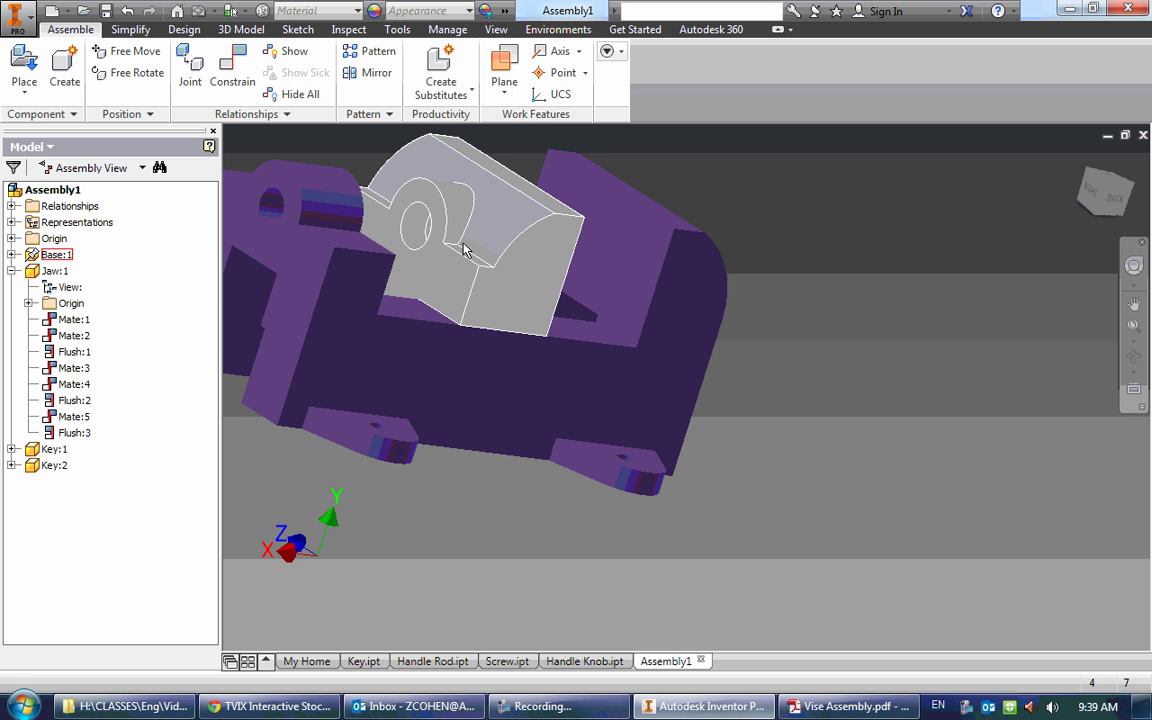
{"action": "left_click_drag", "start_coordinate": [456, 245], "coordinate": [383, 312]}
{"action": "middle_click_drag", "start_coordinate": [383, 314], "coordinate": [470, 337], "text": "shift"}
Nudge the jaw slightly along the base and reorient the view
{"action": "left_click_drag", "start_coordinate": [378, 284], "coordinate": [417, 296]}
{"action": "middle_click_drag", "start_coordinate": [417, 296], "coordinate": [672, 325], "text": "shift"}
{"action": "left_click", "coordinate": [672, 325]}
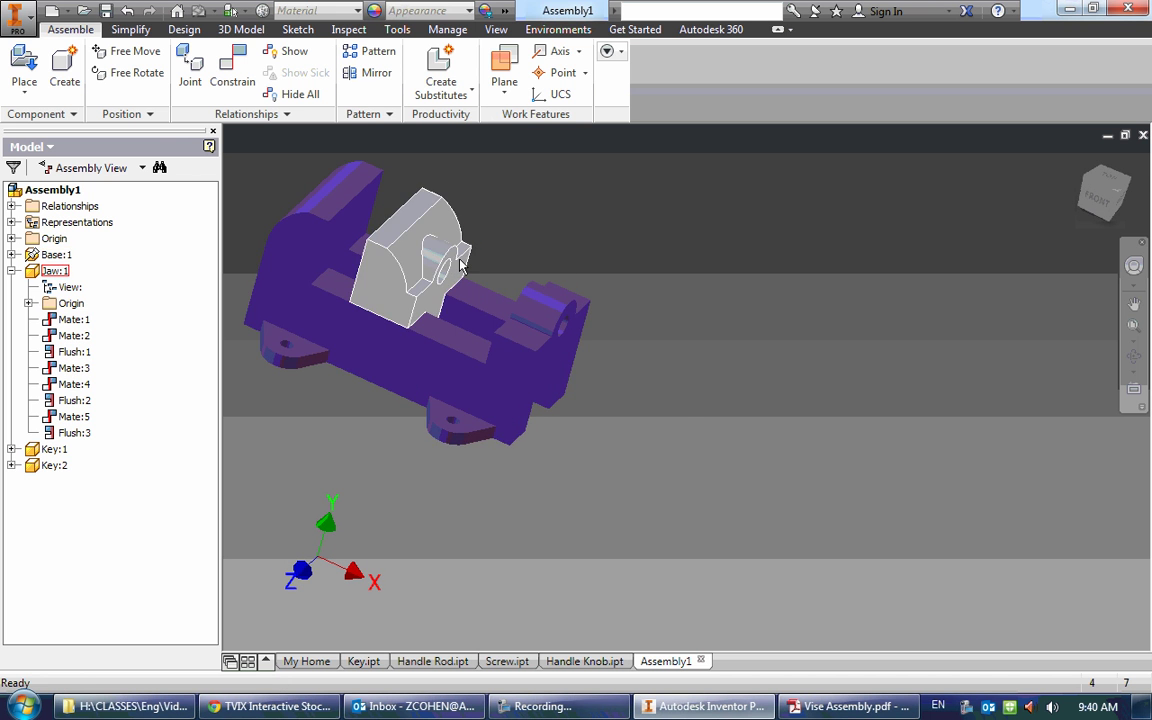
Place a single Screw.ipt component into the assembly as Screw:1
{"action": "left_click", "coordinate": [24, 72]}
{"action": "left_click", "coordinate": [563, 340]}
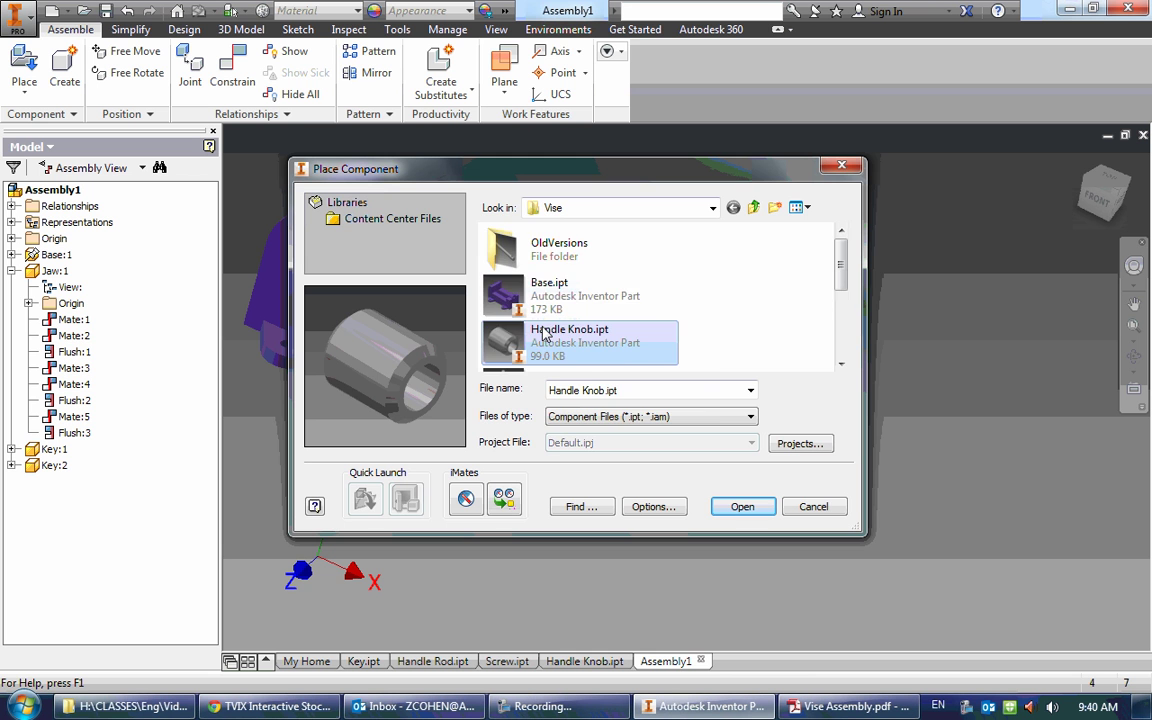
{"action": "scroll", "coordinate": [547, 335], "scroll_direction": "down", "scroll_amount": 2}
{"action": "scroll", "coordinate": [580, 312], "scroll_direction": "down", "scroll_amount": 2}
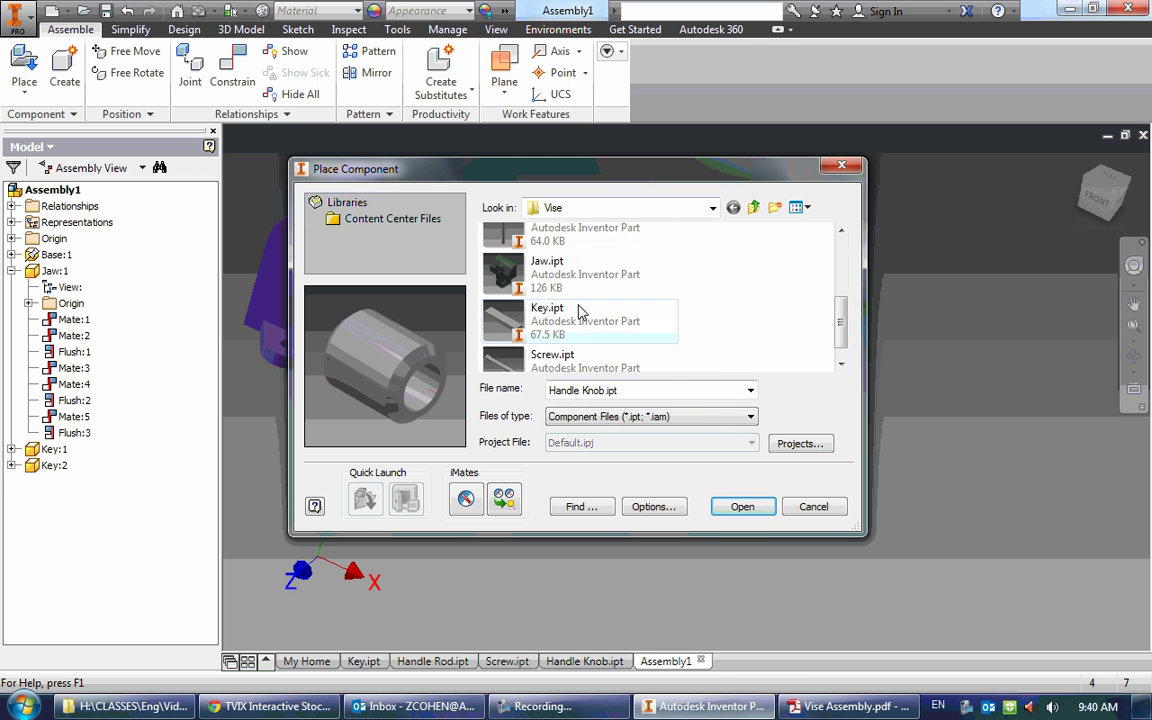
{"action": "double_click", "coordinate": [557, 358]}
{"action": "left_click", "coordinate": [728, 362]}
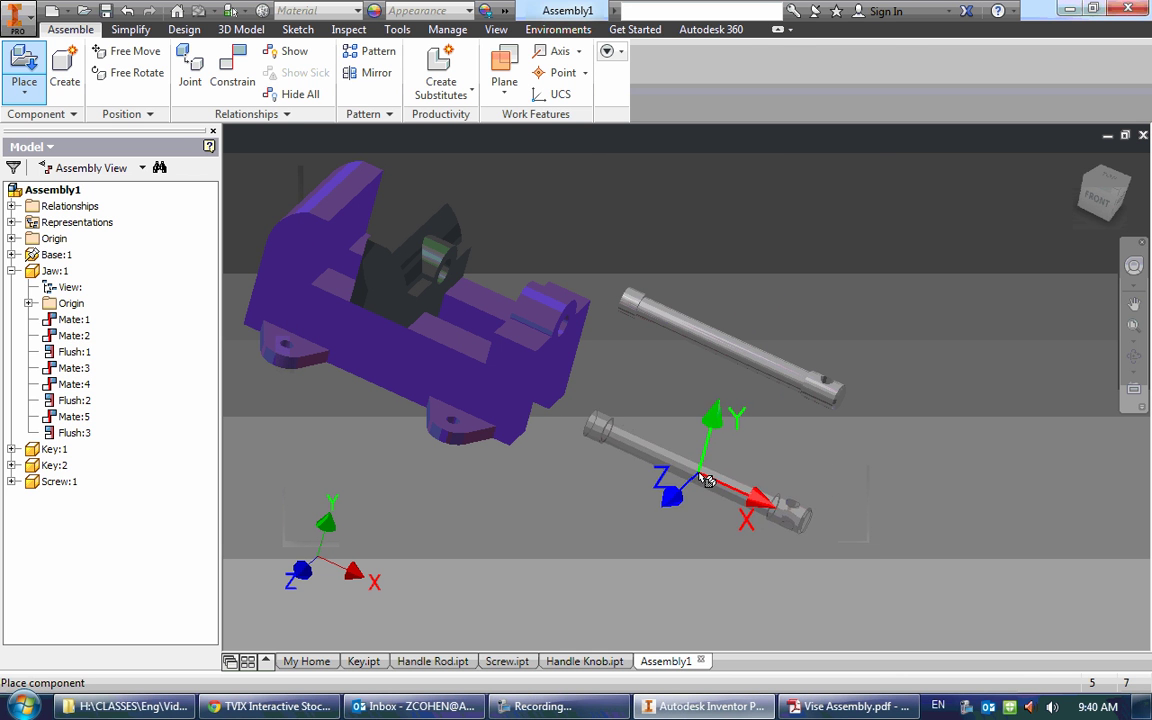
{"action": "key", "text": "Escape"}
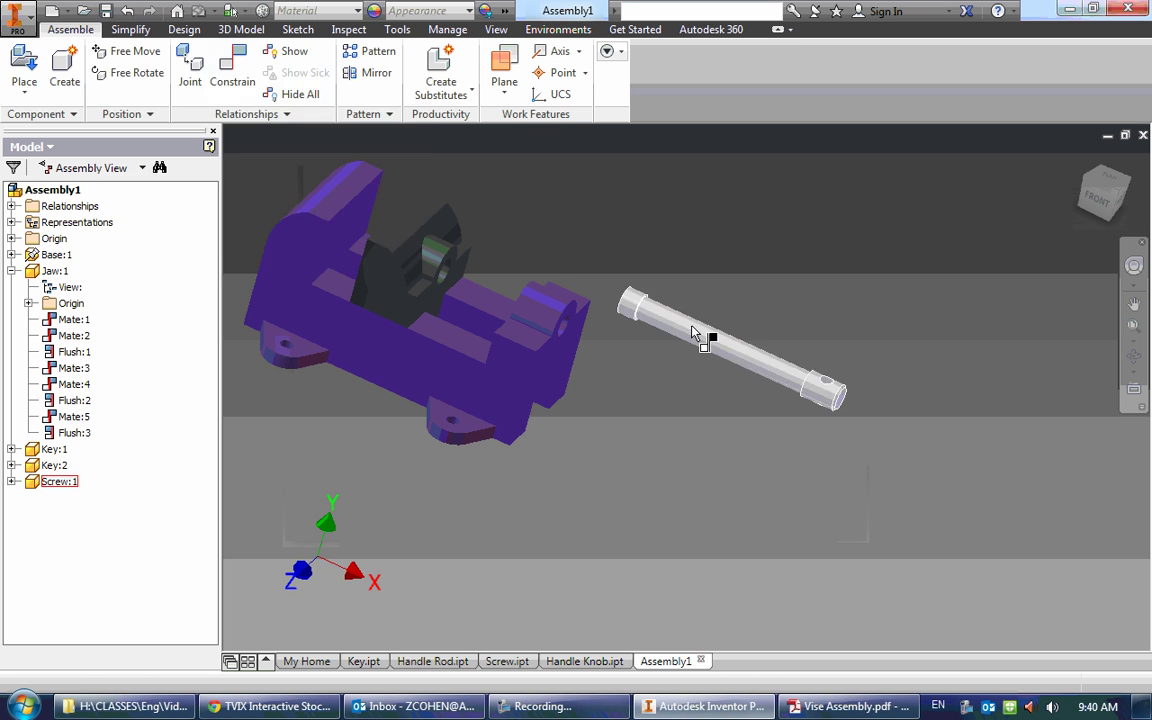
Constrain the screw's axis to the jaw hole's axis
{"action": "key", "text": "c"}
{"action": "left_click", "coordinate": [720, 342]}
{"action": "scroll", "coordinate": [553, 314], "scroll_direction": "up", "scroll_amount": 5}
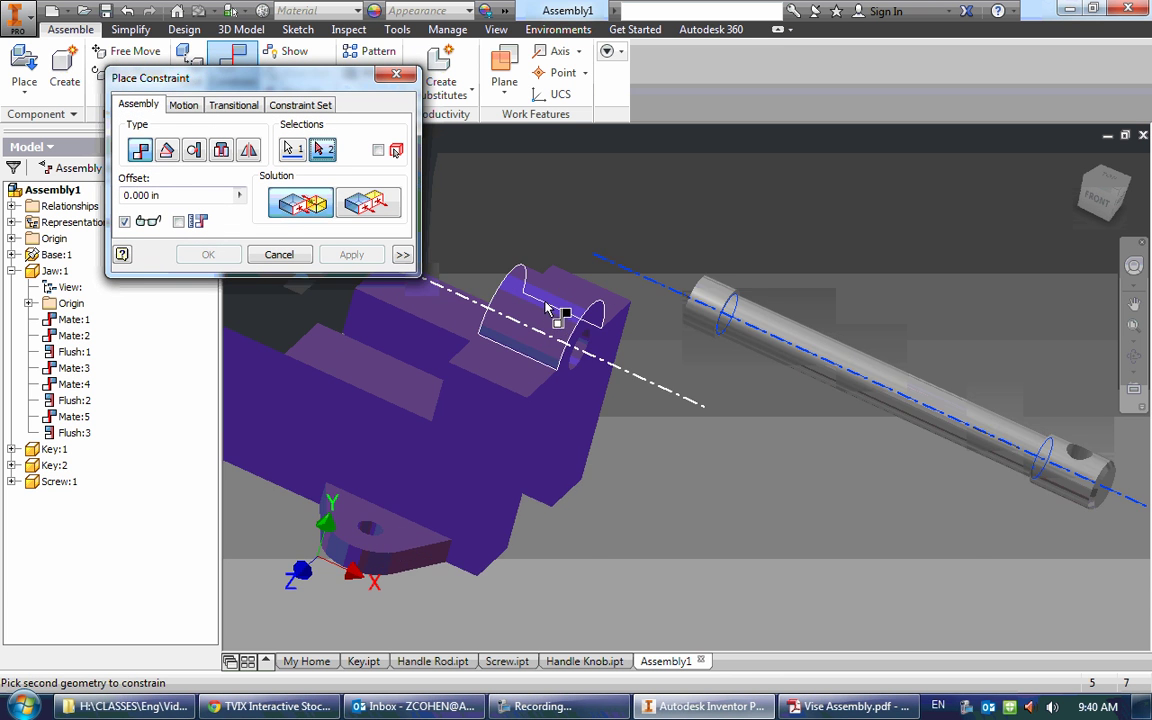
{"action": "left_click", "coordinate": [580, 352]}
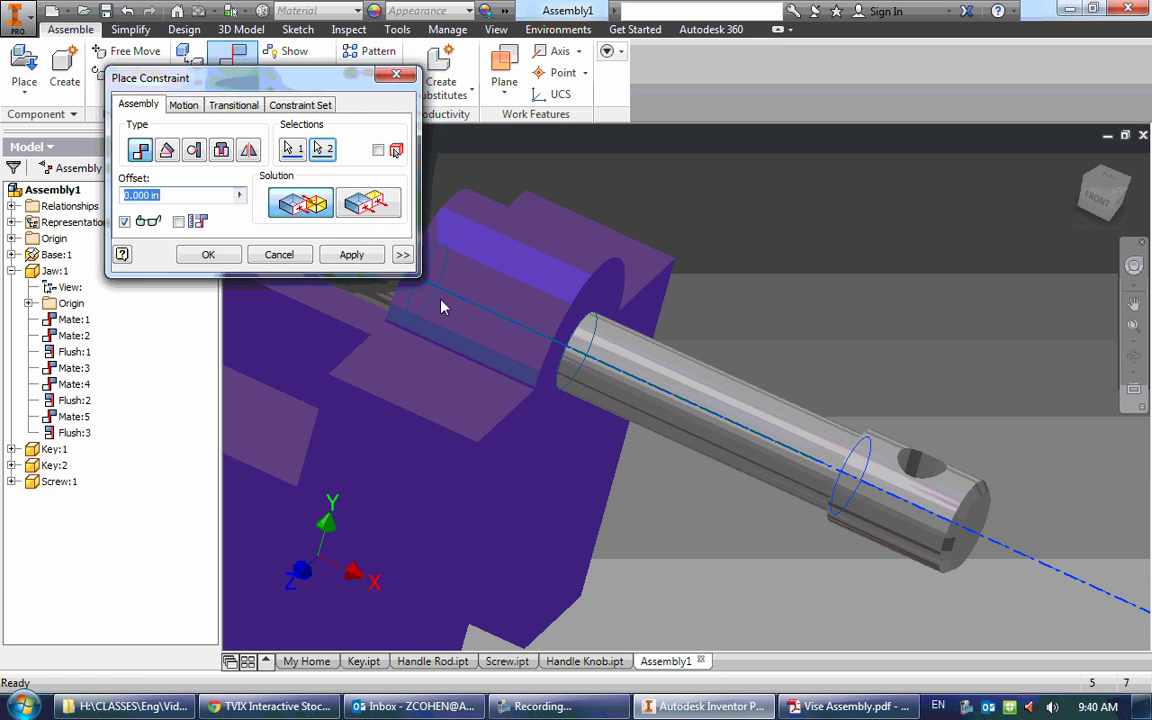
{"action": "left_click", "coordinate": [350, 255]}
Insert the screw edge into the hole edge using the Aligned solution
{"action": "left_click_drag", "start_coordinate": [230, 78], "coordinate": [440, 381]}
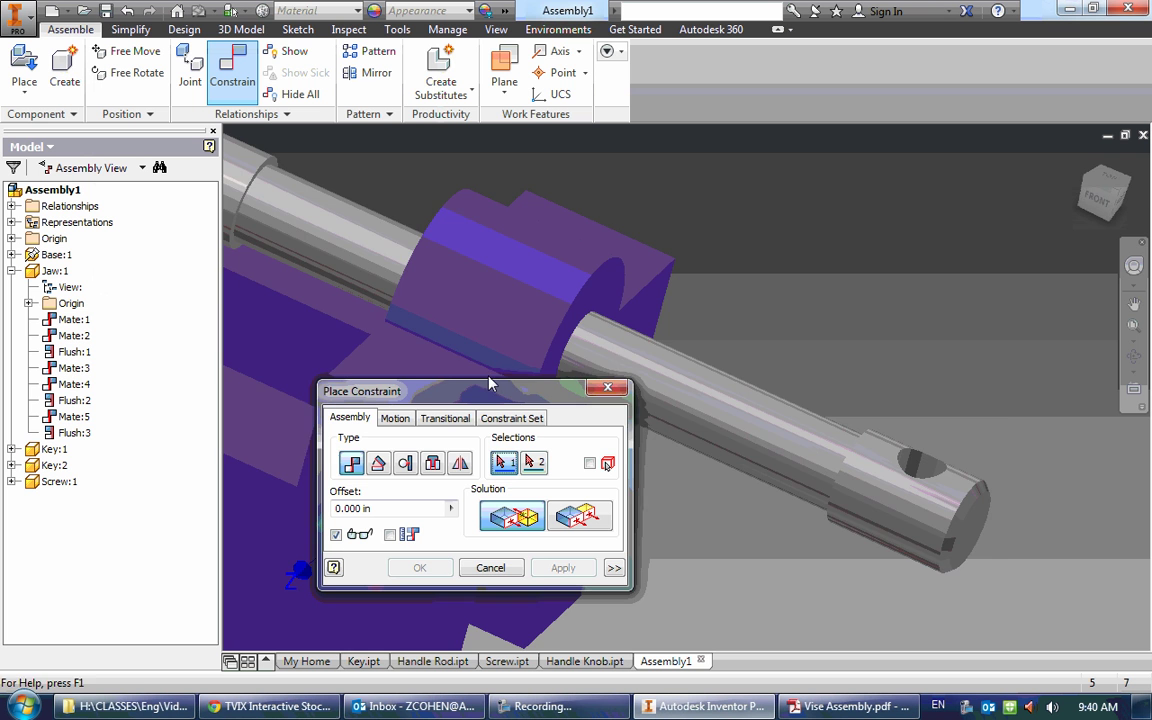
{"action": "middle_click_drag", "start_coordinate": [606, 340], "coordinate": [646, 281], "text": "shift"}
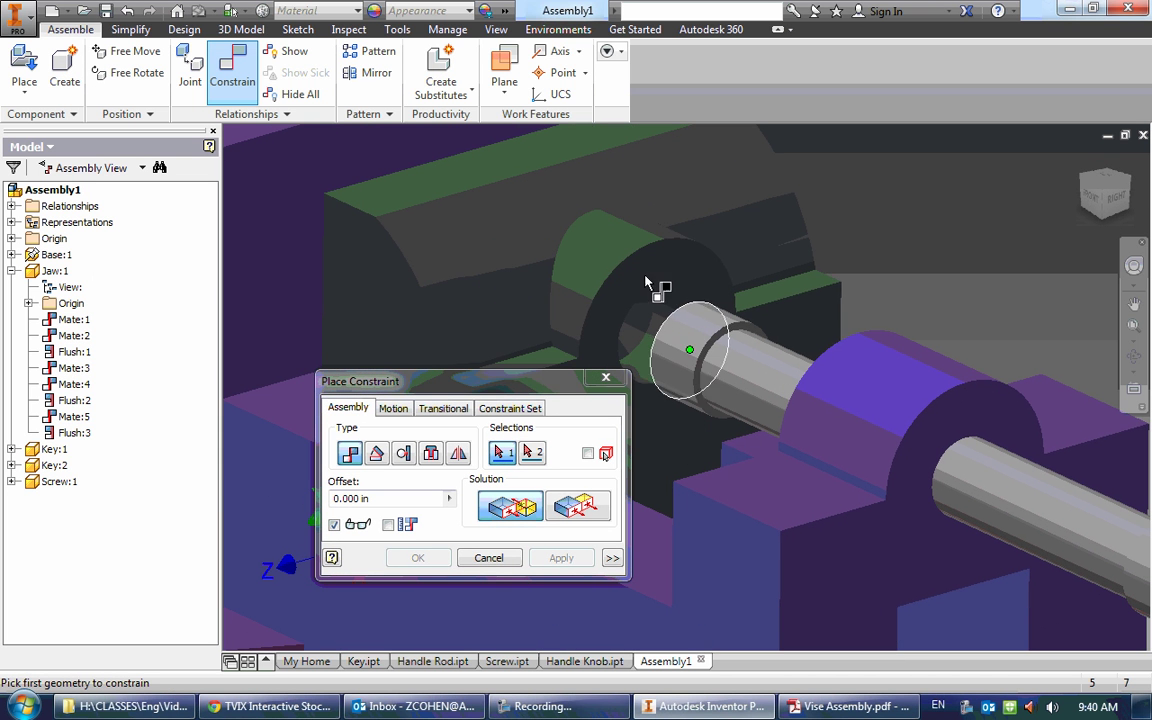
{"action": "left_click", "coordinate": [432, 454]}
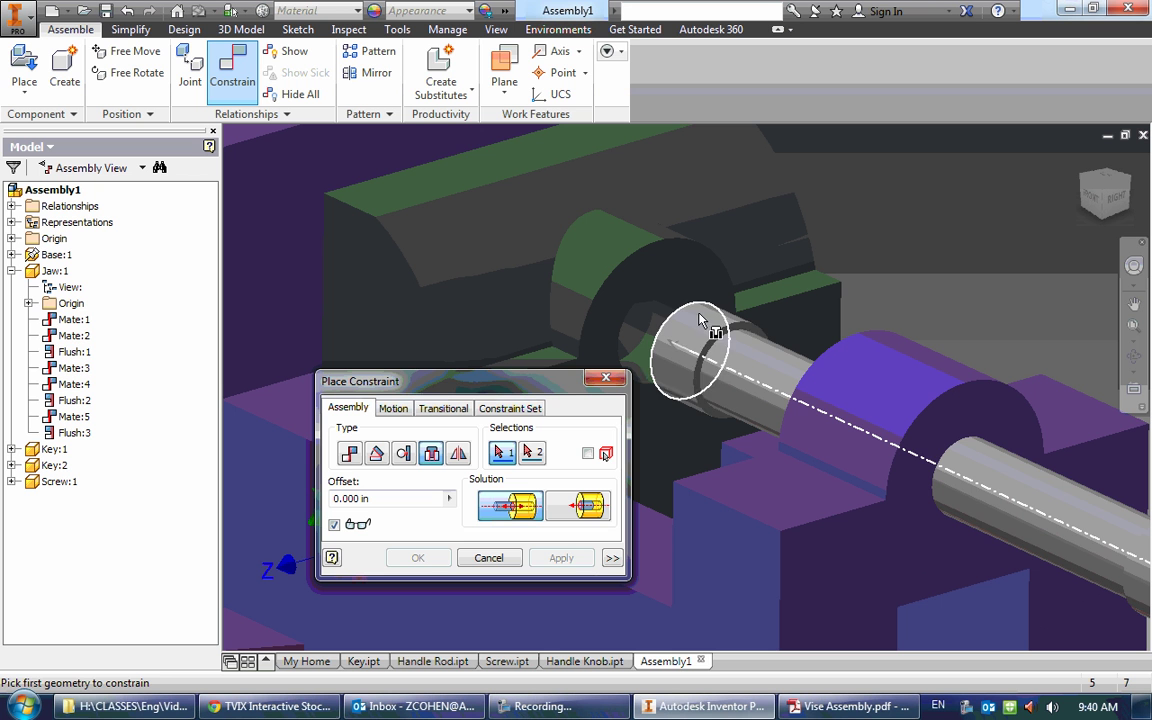
{"action": "left_click", "coordinate": [716, 350]}
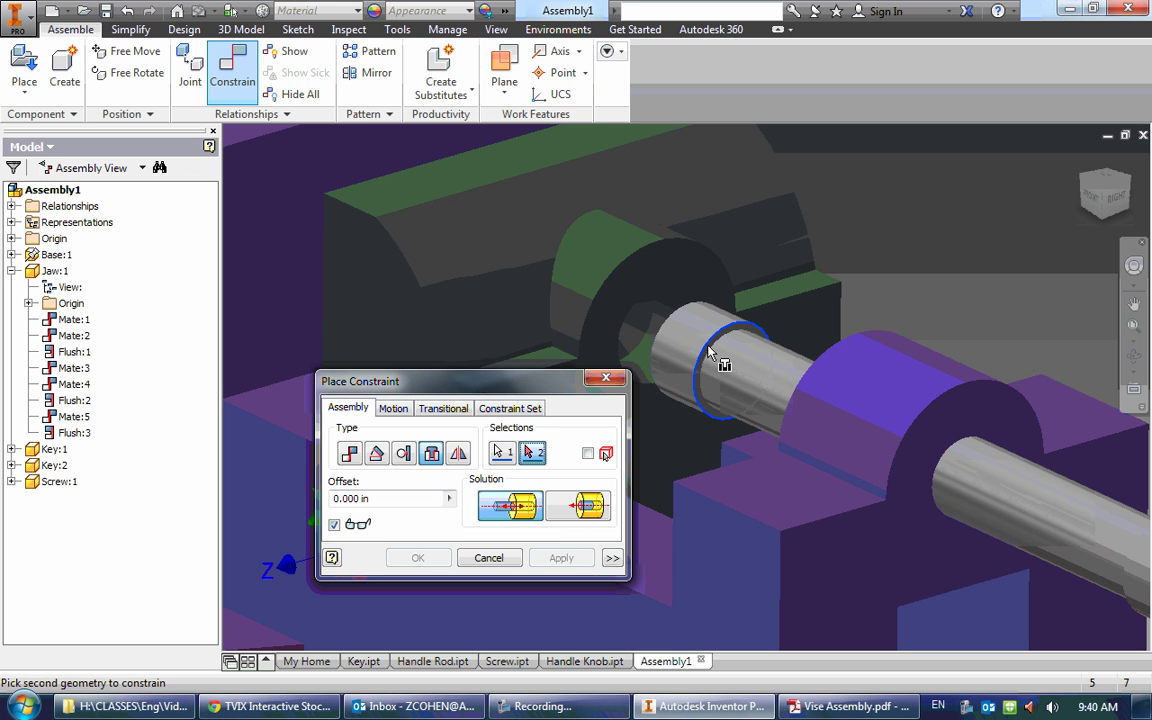
{"action": "left_click", "coordinate": [635, 303]}
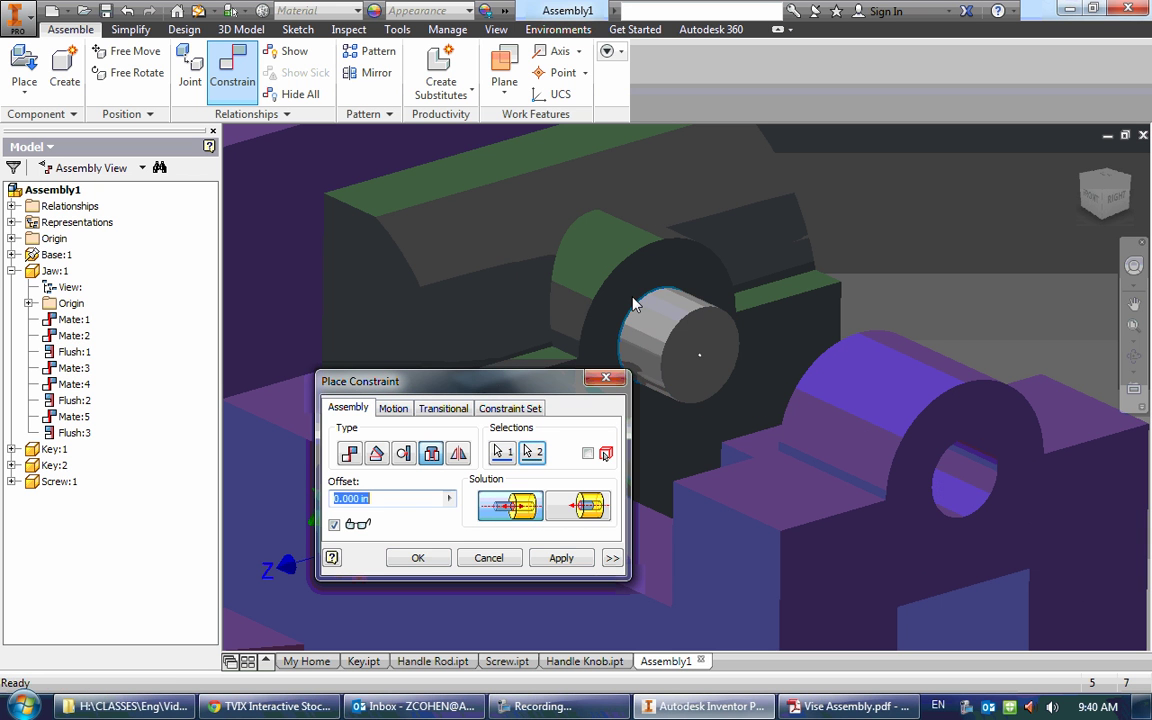
{"action": "left_click", "coordinate": [557, 512]}
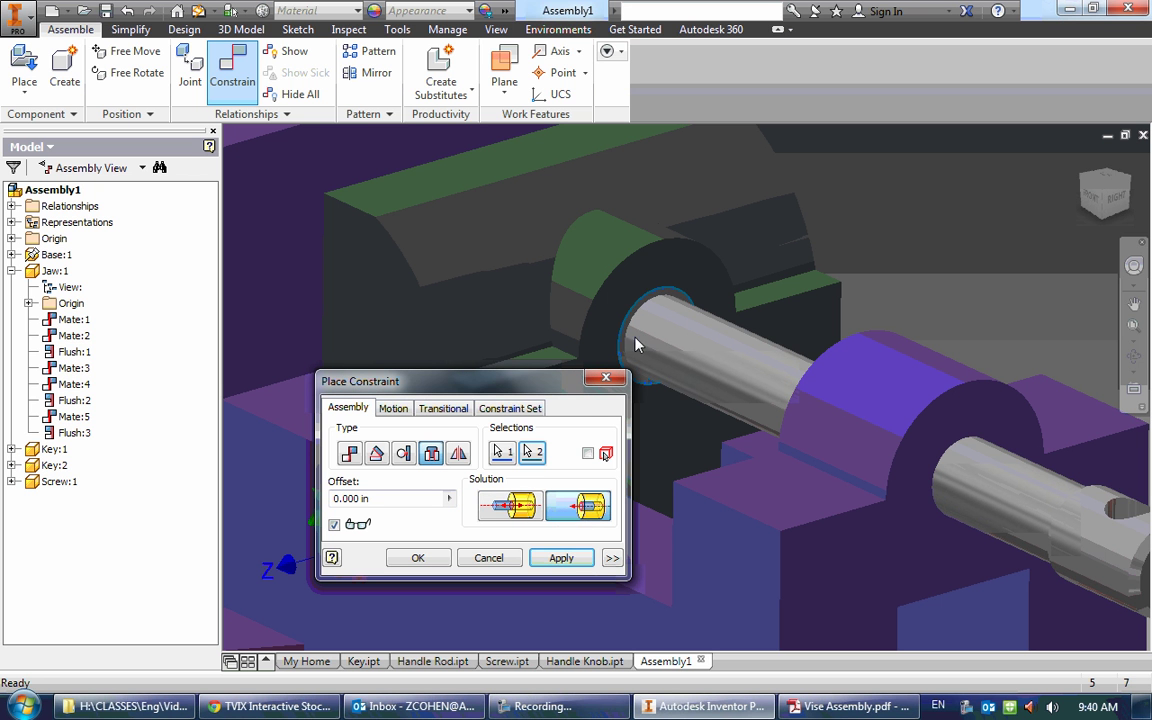
{"action": "left_click", "coordinate": [418, 557]}
{"action": "key", "text": "F6"}
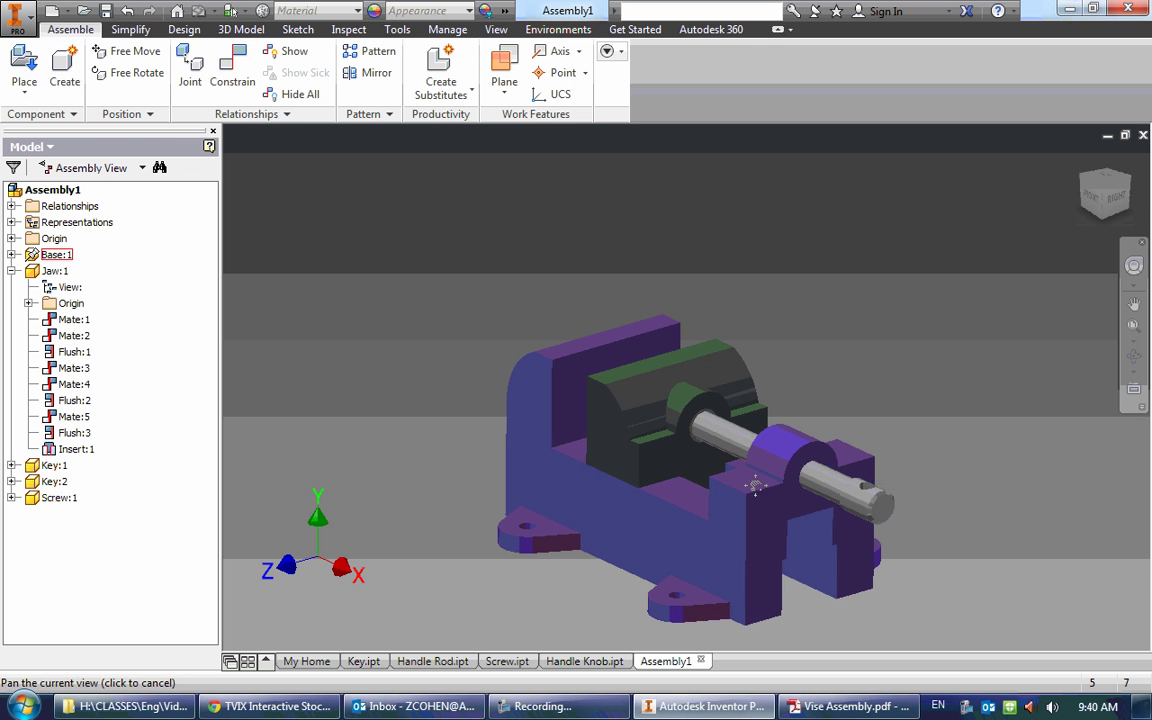
Place Handle Rod.ipt beside the vise as Handle Rod:1
{"action": "mouse_move", "coordinate": [753, 481]}
{"action": "middle_mouse_down"}
{"action": "mouse_move", "coordinate": [604, 335]}
{"action": "mouse_move", "coordinate": [771, 473]}
{"action": "middle_mouse_up"}
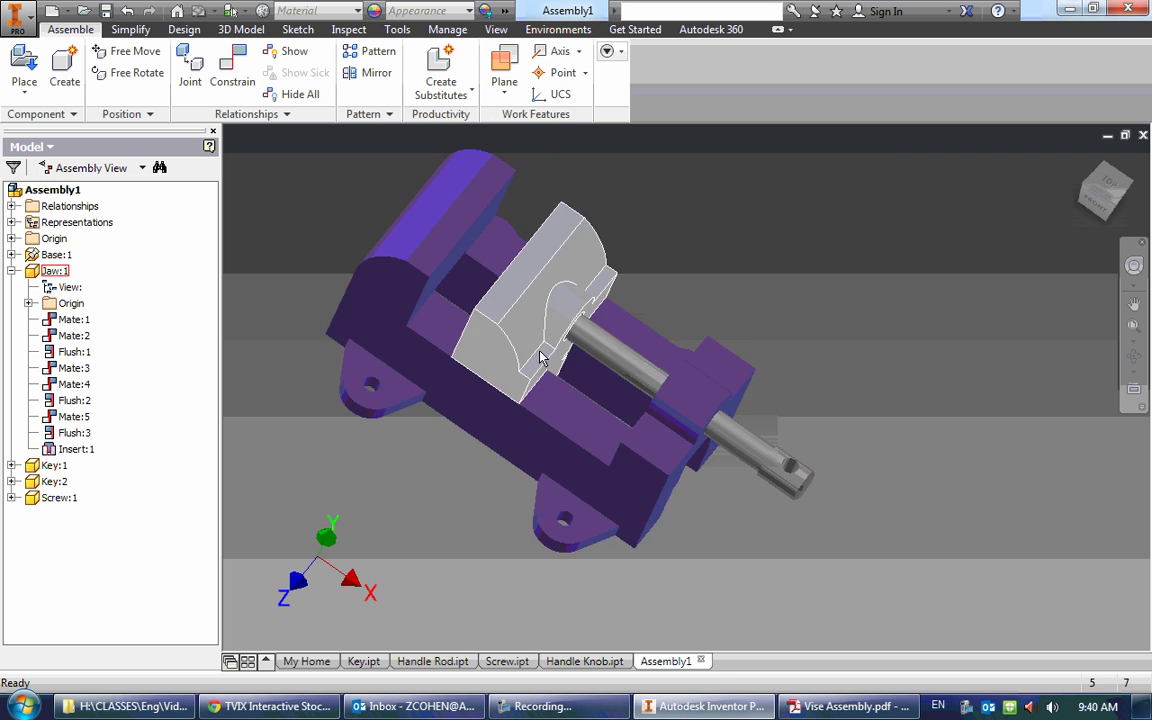
{"action": "left_click", "coordinate": [24, 70]}
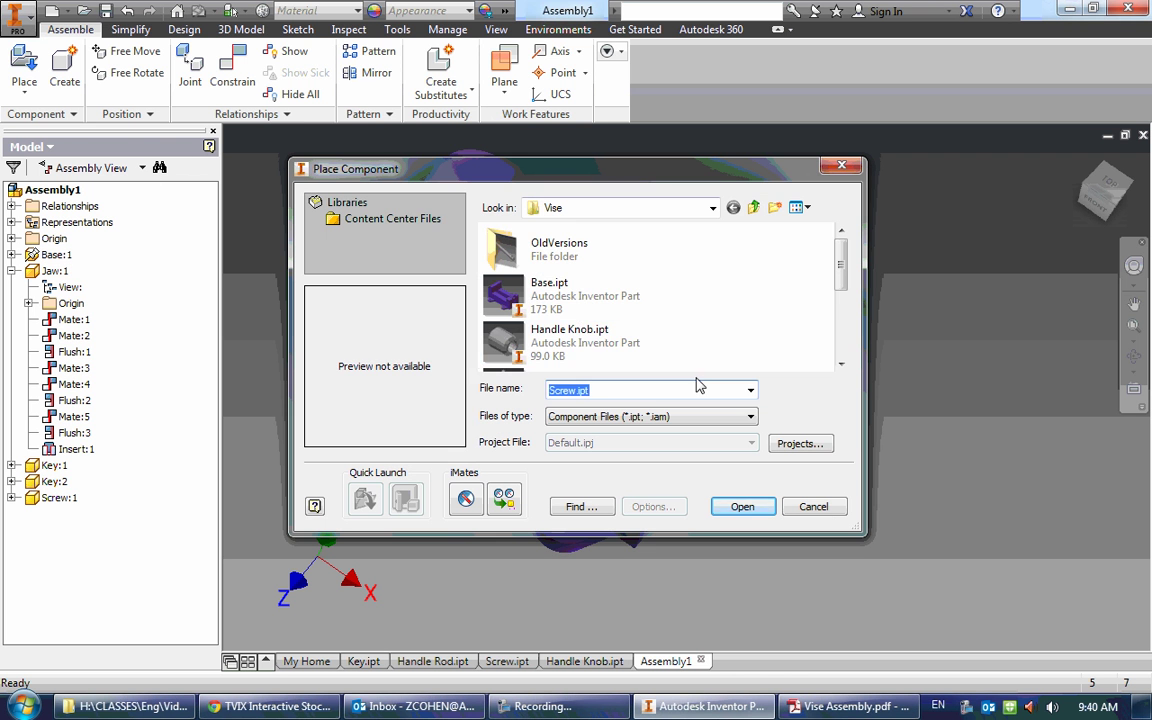
{"action": "left_click", "coordinate": [495, 335]}
{"action": "scroll", "coordinate": [596, 329], "scroll_direction": "down", "scroll_amount": 2}
{"action": "left_click", "coordinate": [573, 312]}
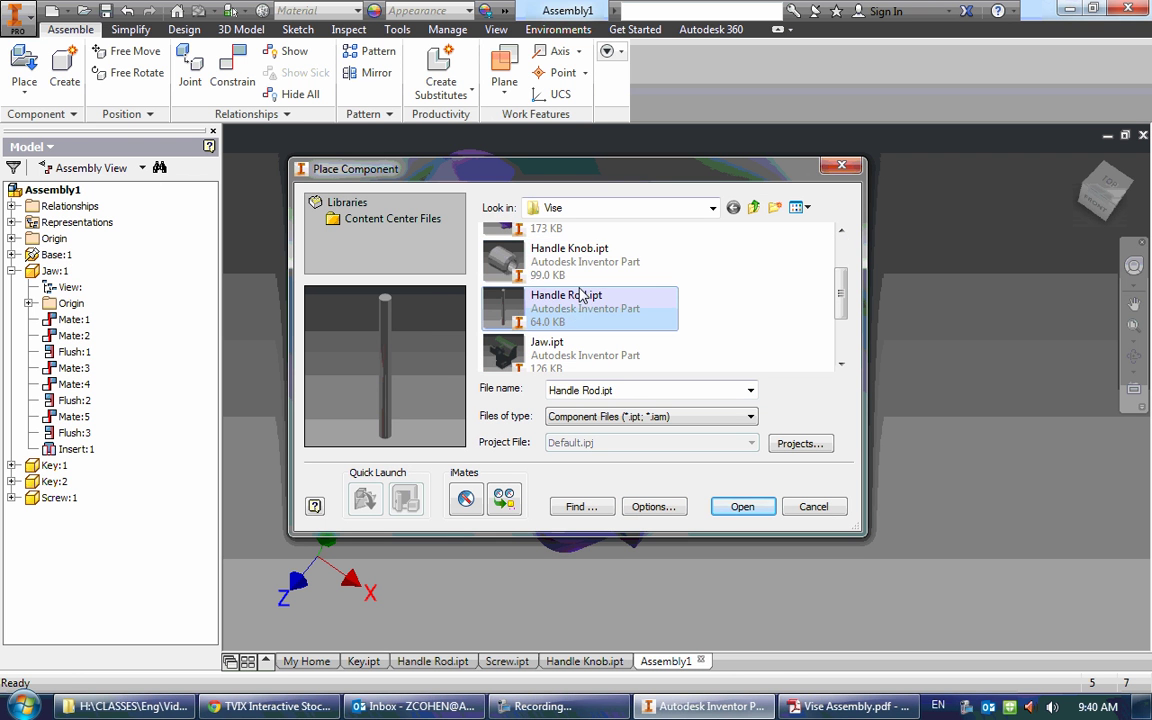
{"action": "left_click", "coordinate": [740, 506]}
{"action": "left_click", "coordinate": [912, 486]}
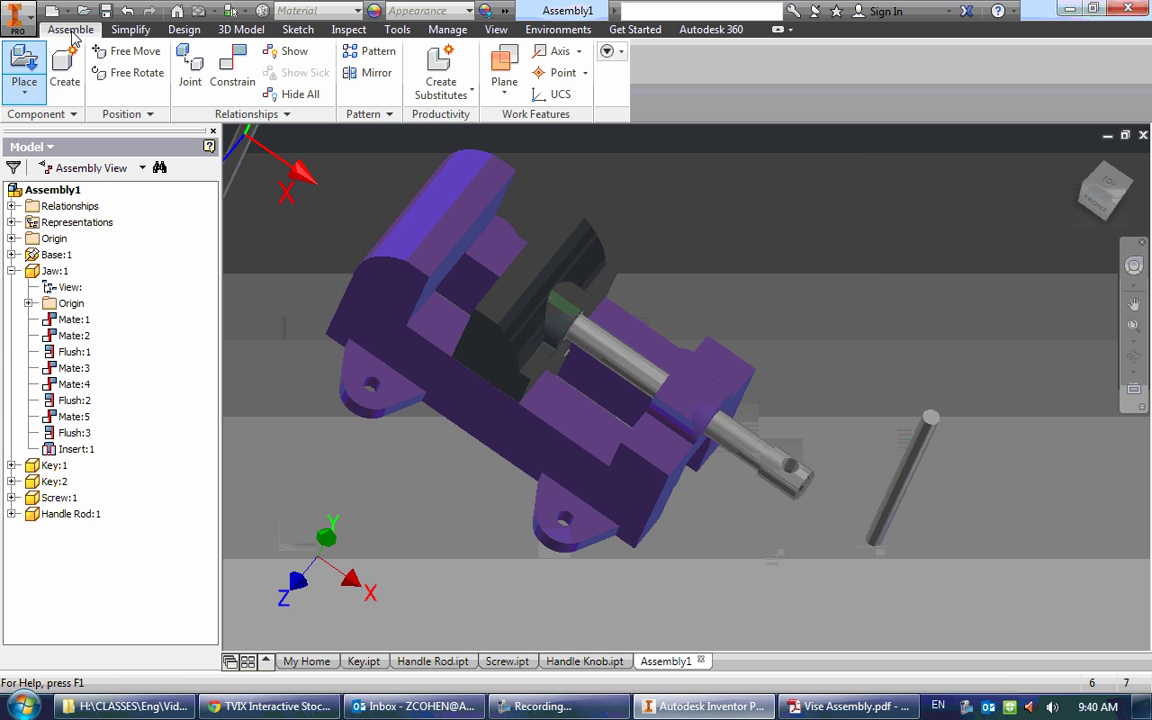
Place two Handle Knob.ipt components, Handle Knob:1 and Handle Knob:2
{"action": "left_click", "coordinate": [30, 62]}
{"action": "left_click", "coordinate": [597, 339]}
{"action": "left_click", "coordinate": [740, 506]}
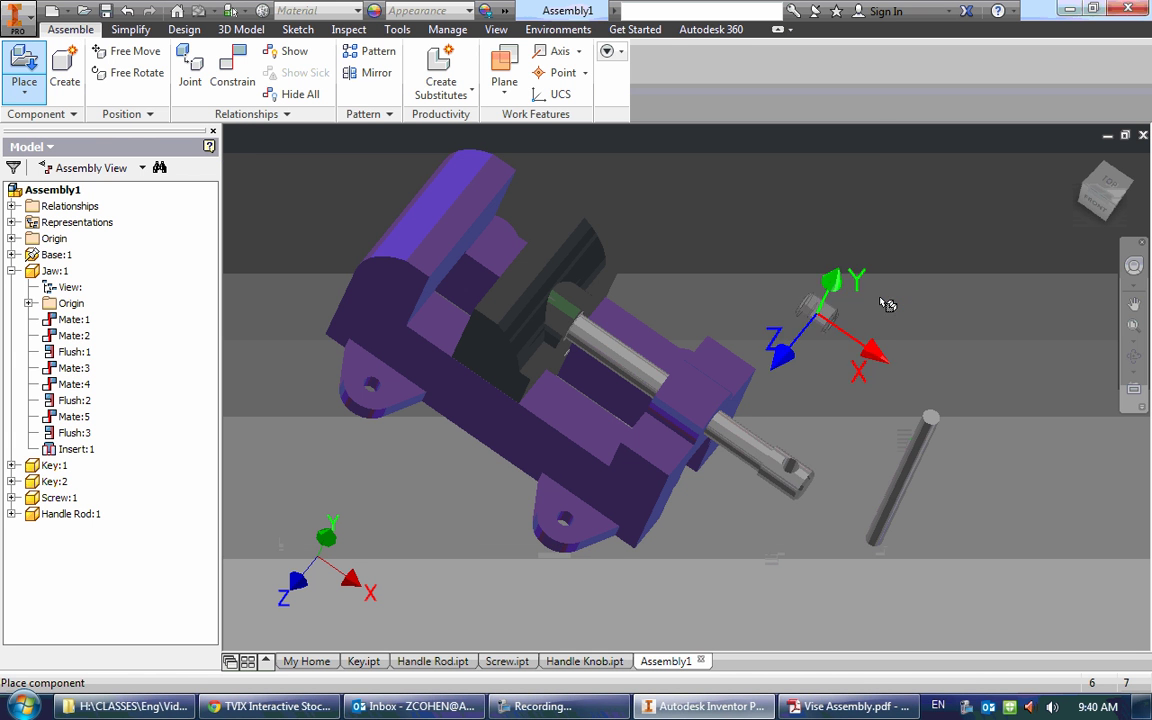
{"action": "left_click", "coordinate": [893, 292]}
{"action": "left_click", "coordinate": [1000, 362]}
{"action": "key", "text": "Escape"}
{"action": "scroll", "coordinate": [880, 315], "scroll_direction": "down", "scroll_amount": 3}
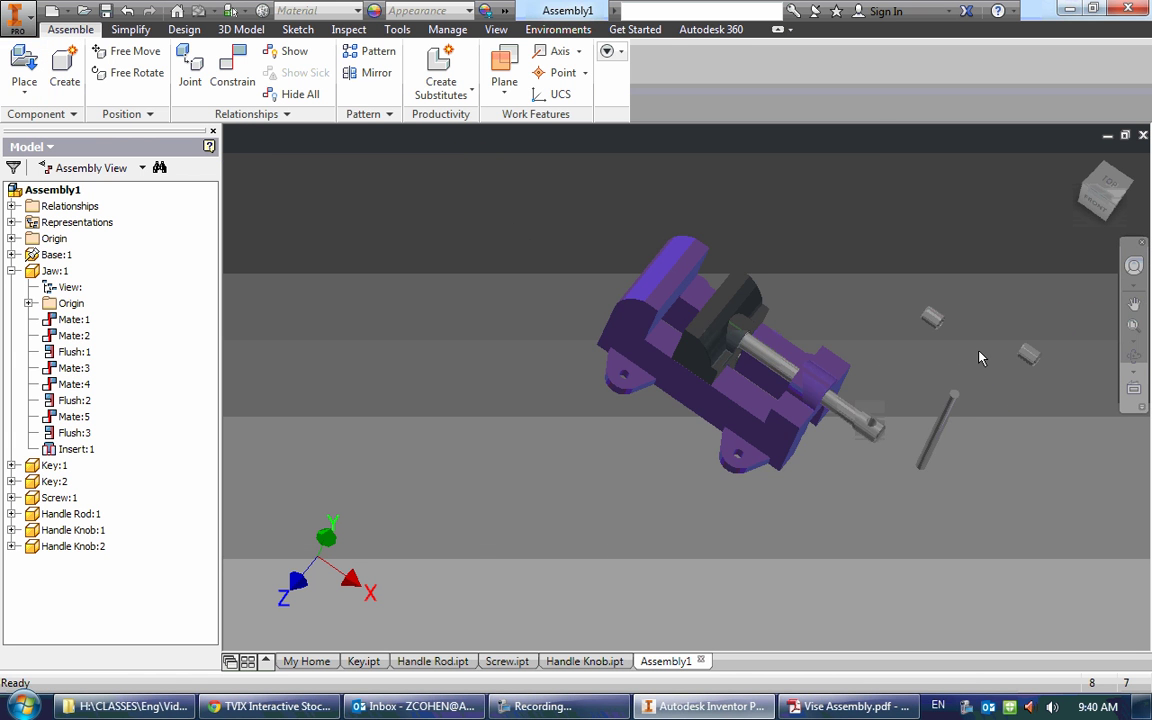
{"action": "middle_click_drag", "start_coordinate": [880, 315], "coordinate": [694, 230]}
Insert the first handle knob onto the rod's top end
{"action": "key", "text": "c"}
{"action": "scroll", "coordinate": [770, 280], "scroll_direction": "up", "scroll_amount": 3}
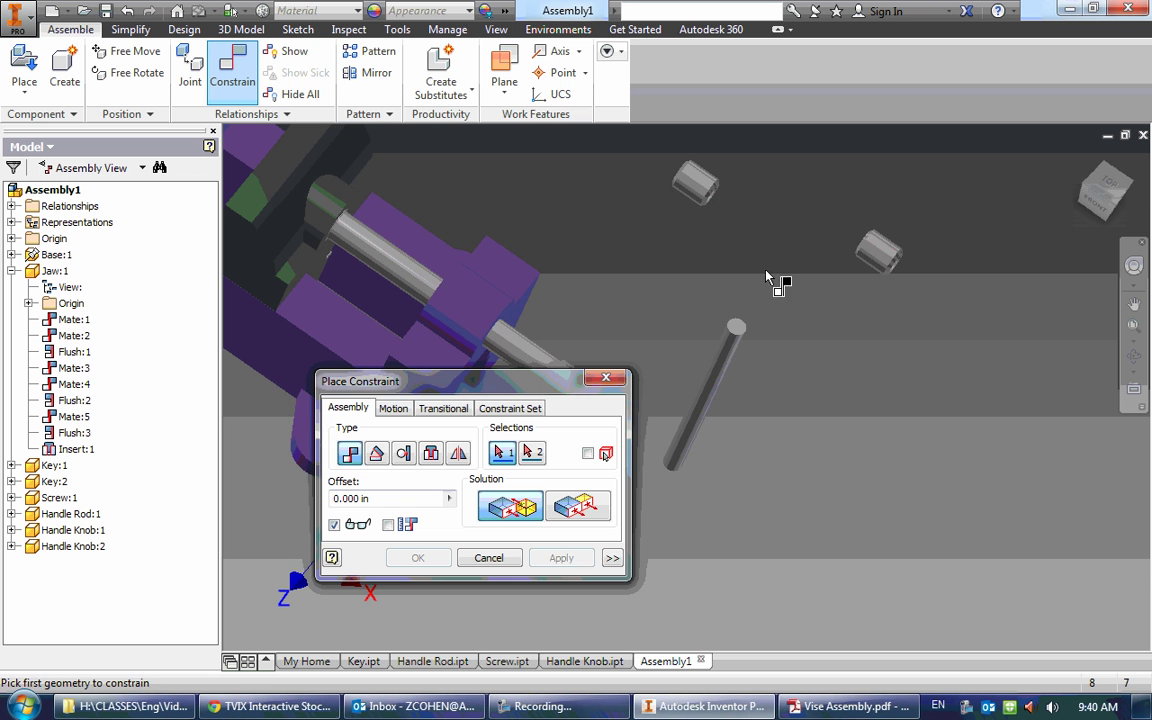
{"action": "middle_click_drag", "start_coordinate": [777, 283], "coordinate": [712, 242], "text": "shift"}
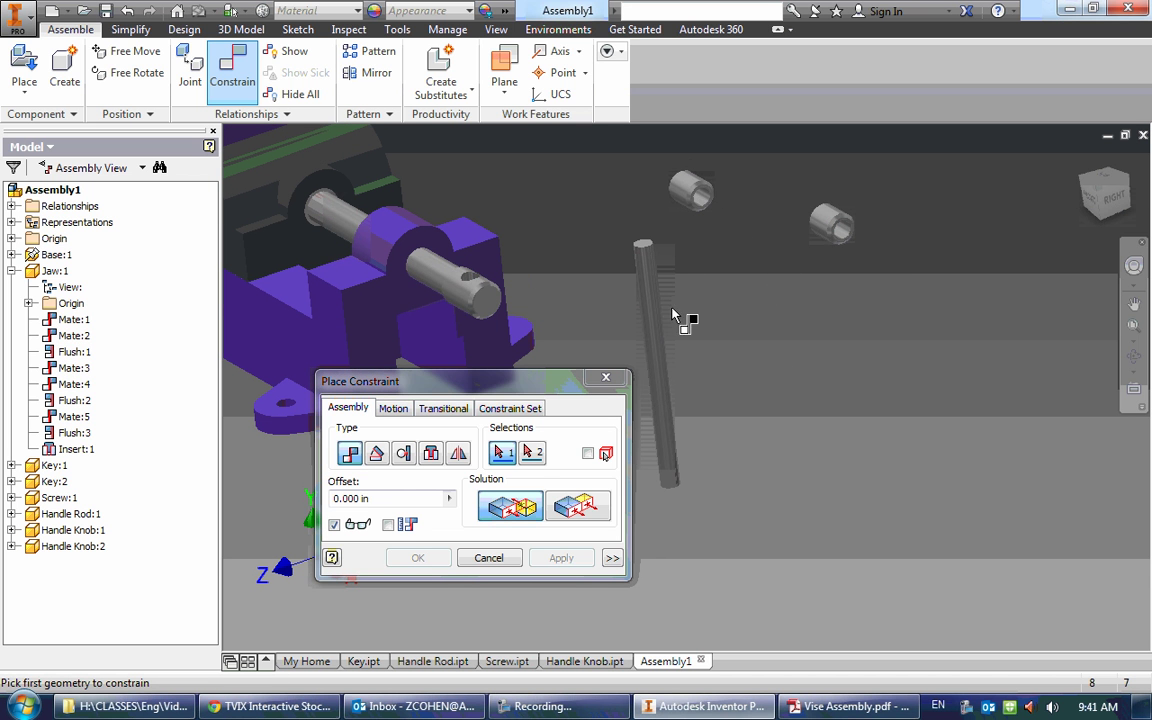
{"action": "left_click", "coordinate": [432, 455]}
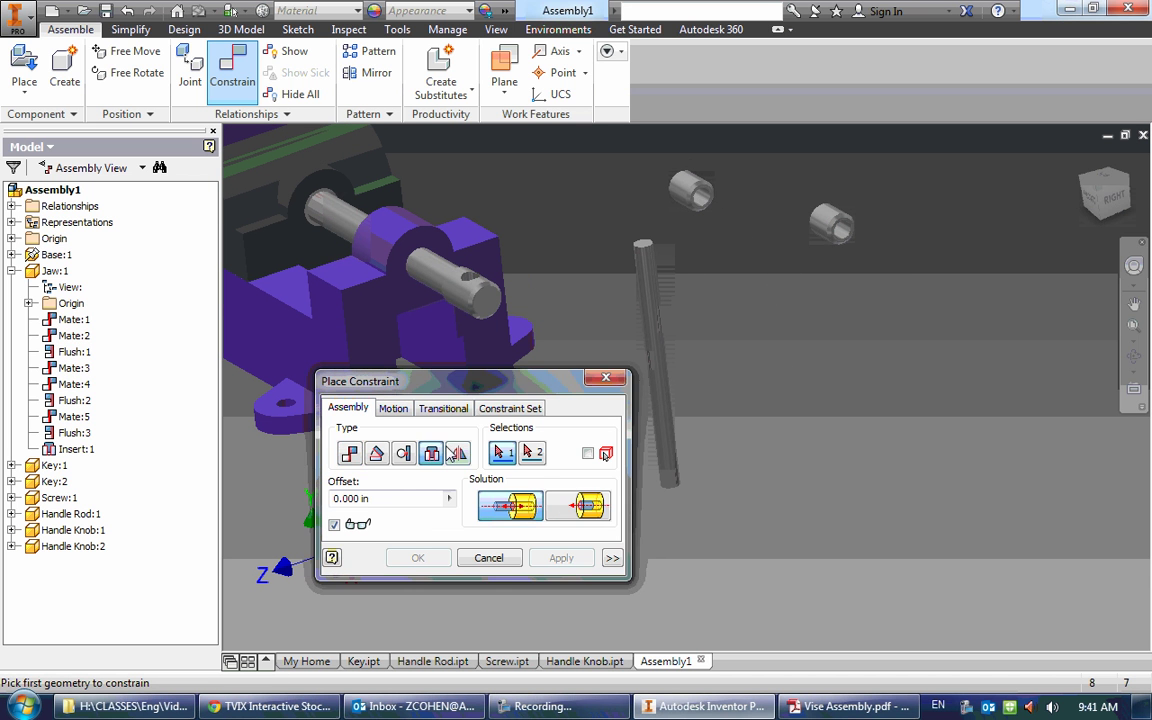
{"action": "left_click", "coordinate": [648, 257]}
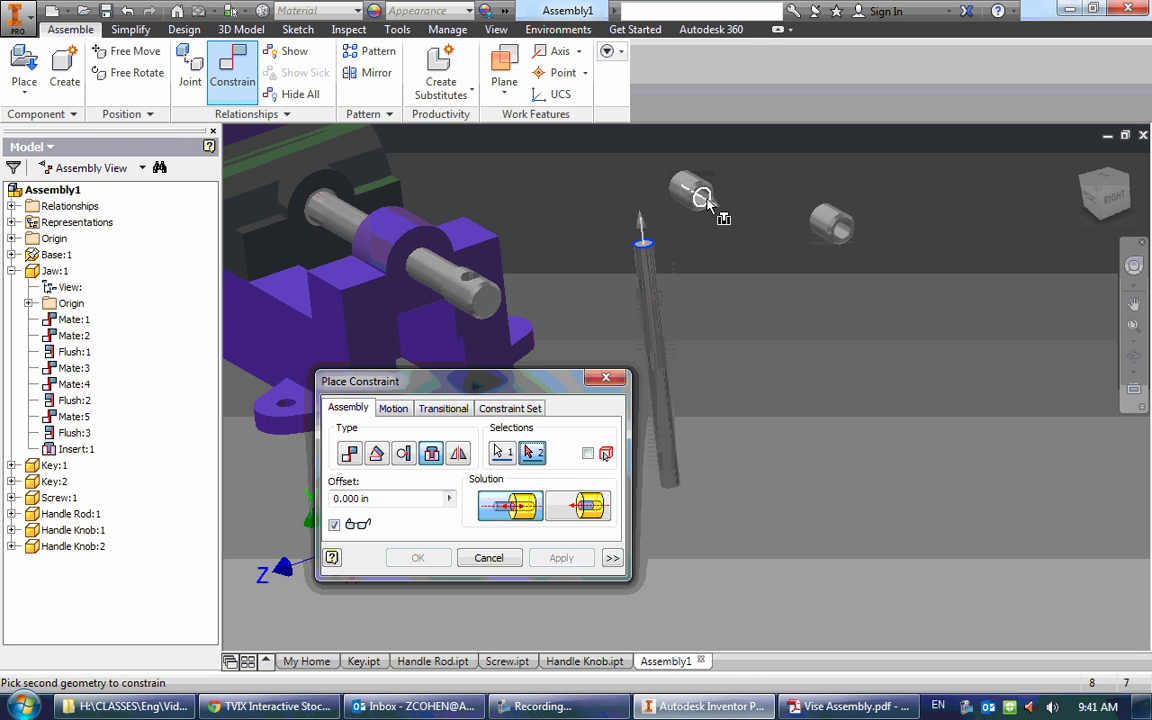
{"action": "scroll", "coordinate": [700, 195], "scroll_direction": "down", "scroll_amount": 5}
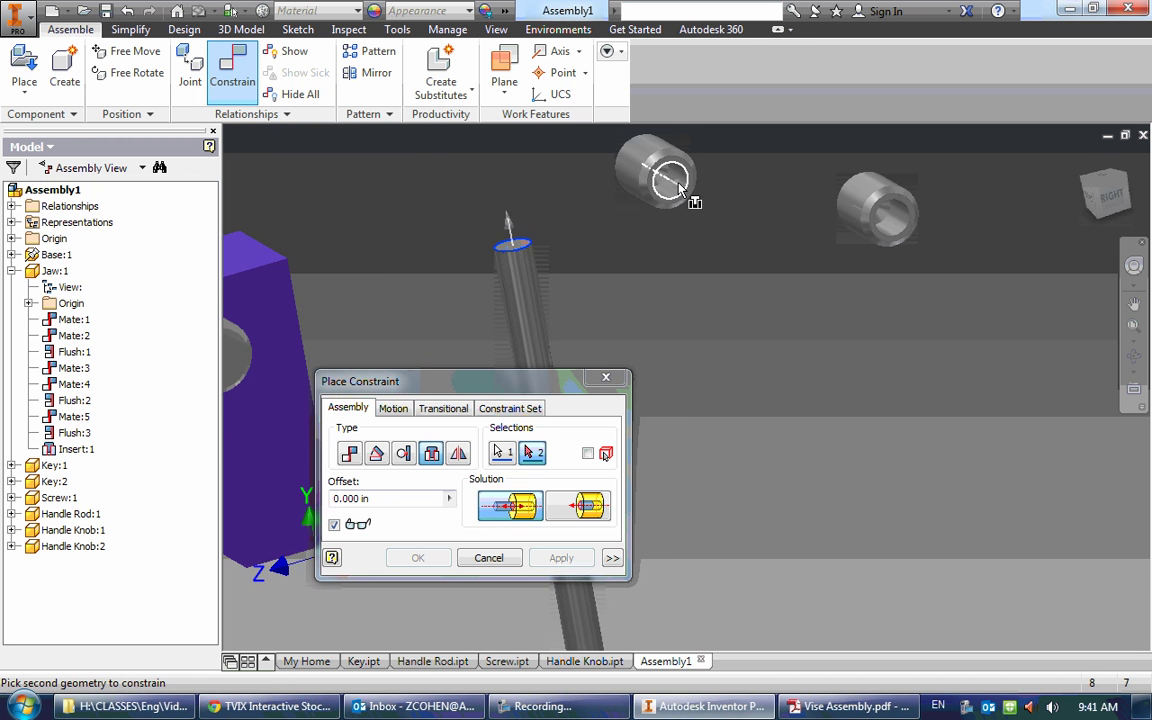
{"action": "scroll", "coordinate": [680, 190], "scroll_direction": "down", "scroll_amount": 3}
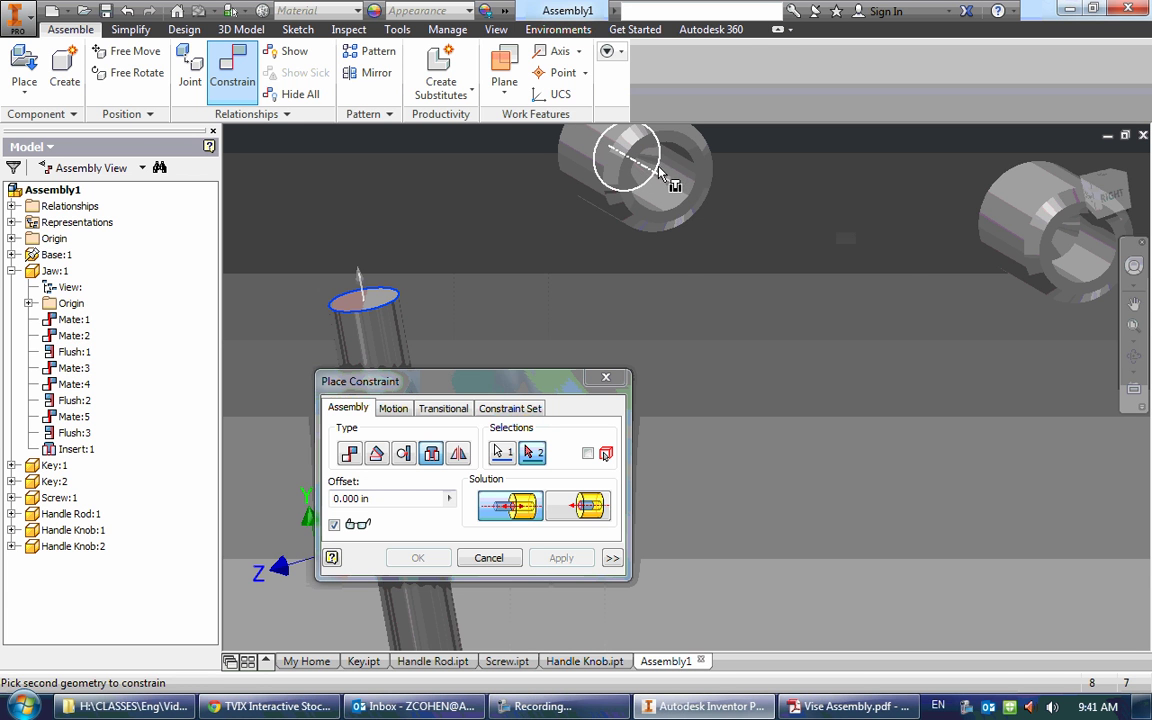
{"action": "left_click", "coordinate": [660, 170]}
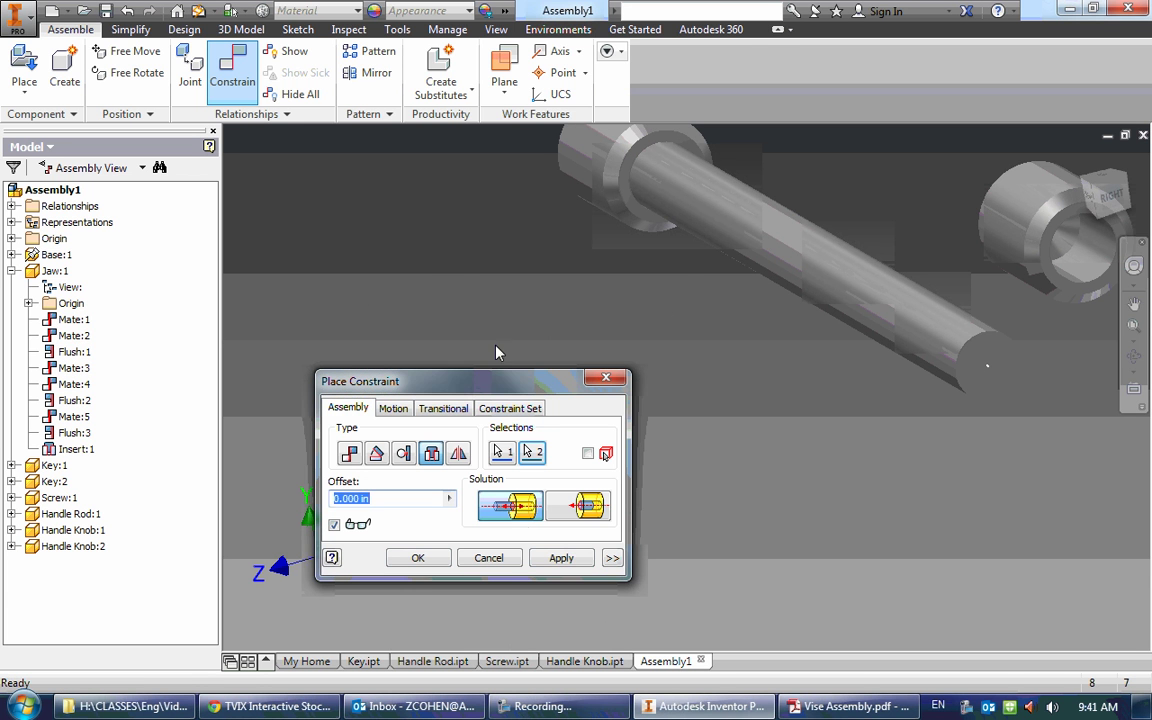
{"action": "left_click", "coordinate": [560, 558]}
Insert the second handle knob onto the rod's other end
{"action": "left_click", "coordinate": [990, 365]}
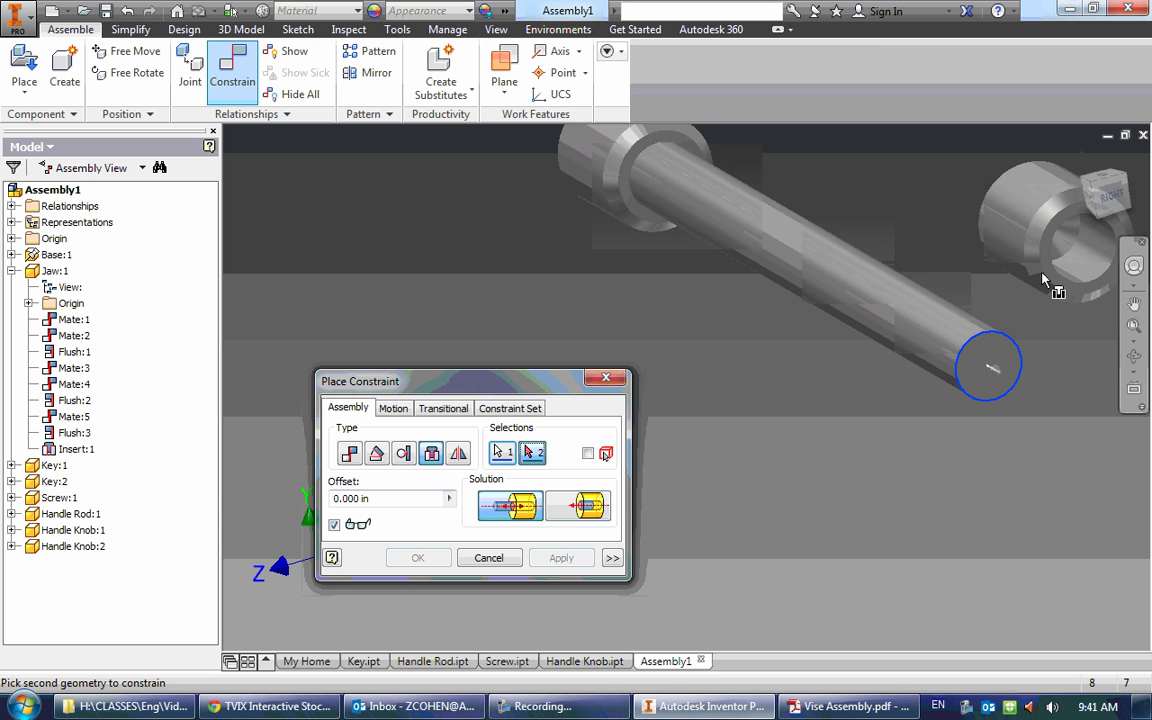
{"action": "left_click", "coordinate": [1052, 222]}
{"action": "scroll", "coordinate": [810, 325], "scroll_direction": "up", "scroll_amount": 5}
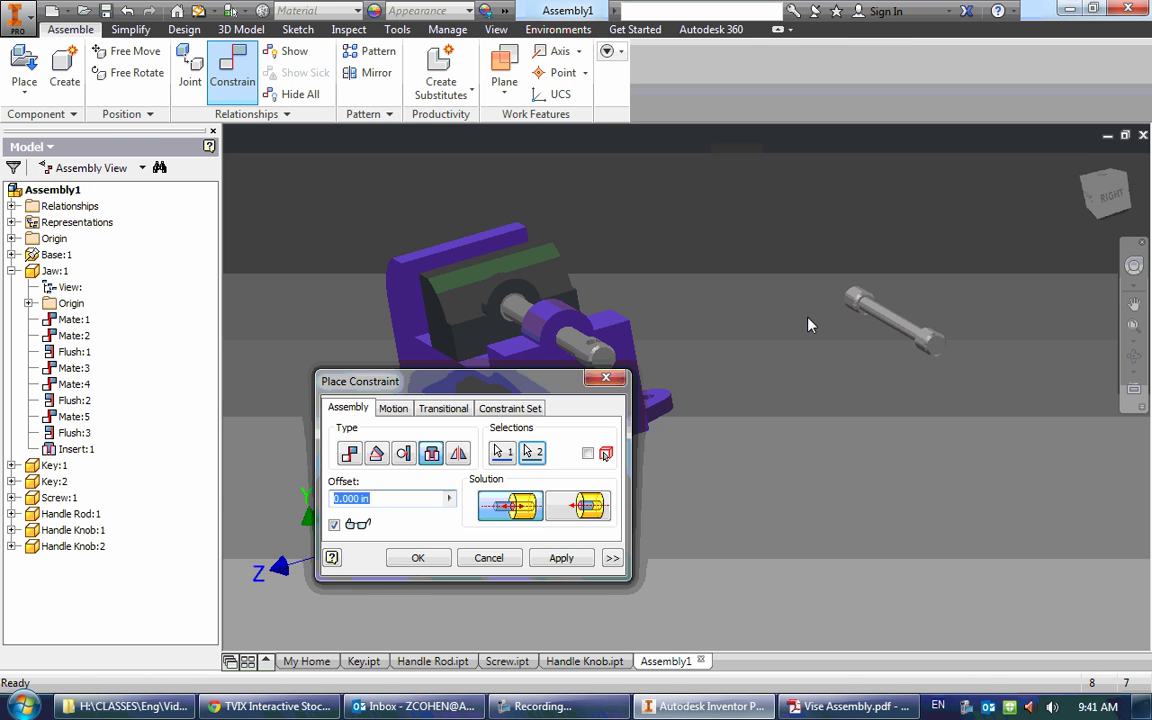
{"action": "left_click", "coordinate": [418, 558]}
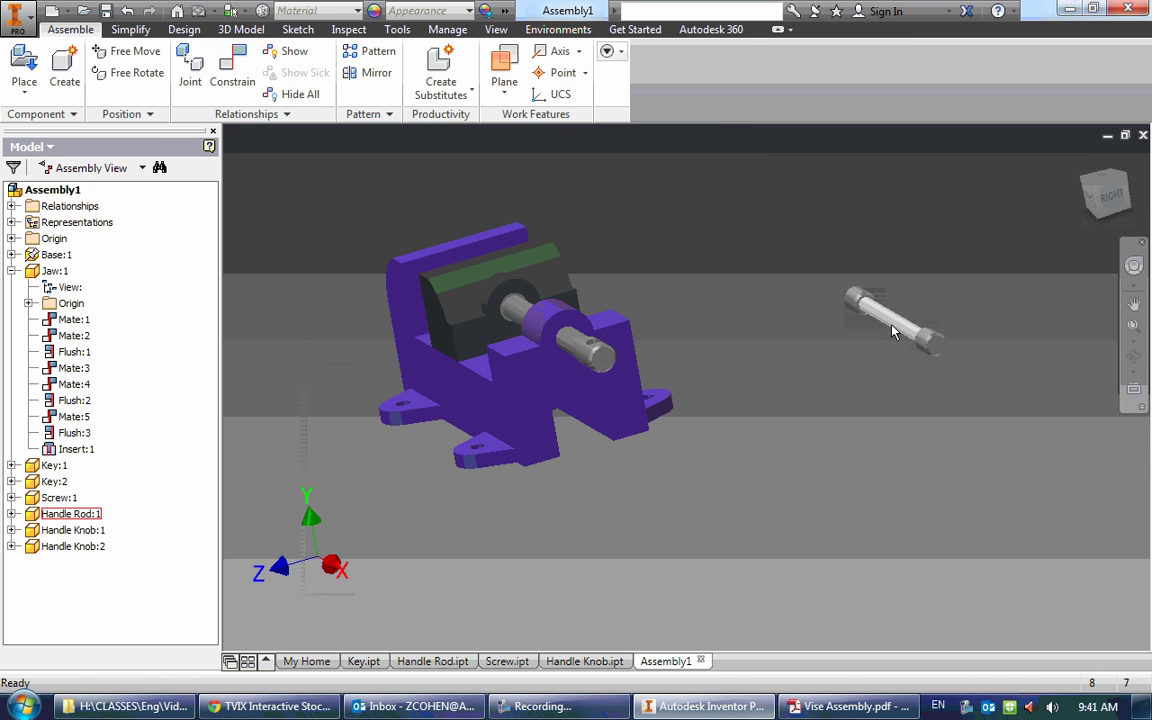
{"action": "left_click_drag", "start_coordinate": [893, 332], "coordinate": [789, 360]}
{"action": "middle_click_drag", "start_coordinate": [733, 417], "coordinate": [656, 301], "text": "shift"}
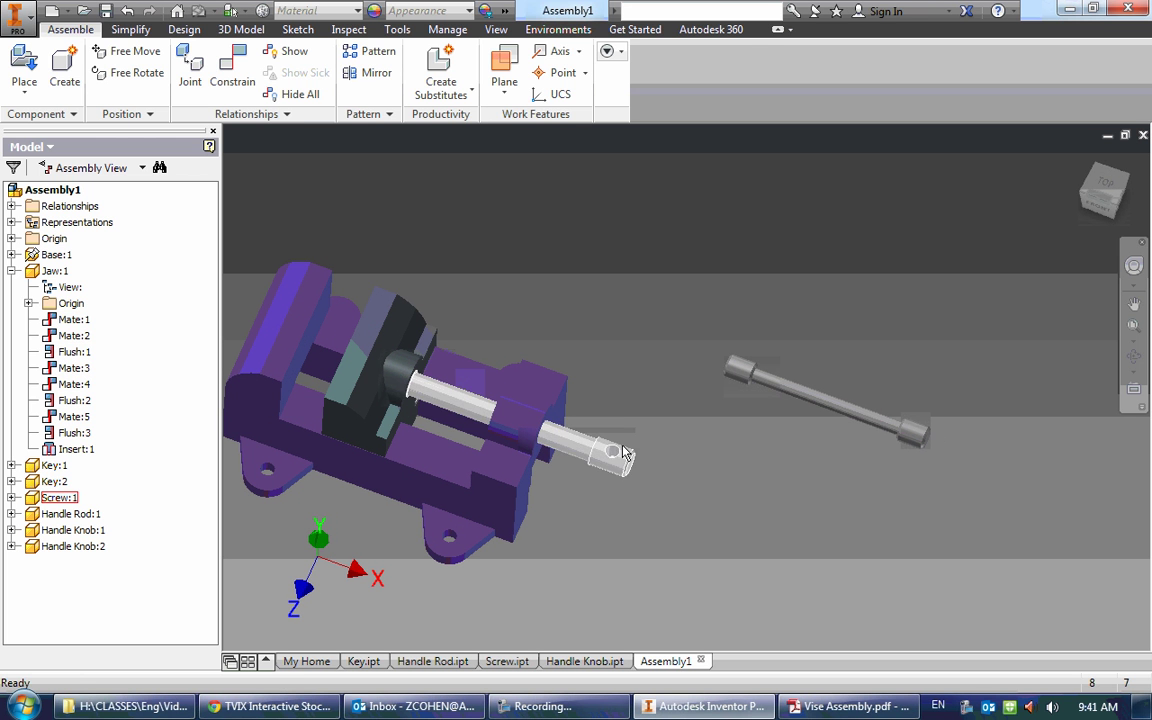
Mate the handle rod's axis to the screw's cross-hole axis
{"action": "left_click", "coordinate": [232, 72]}
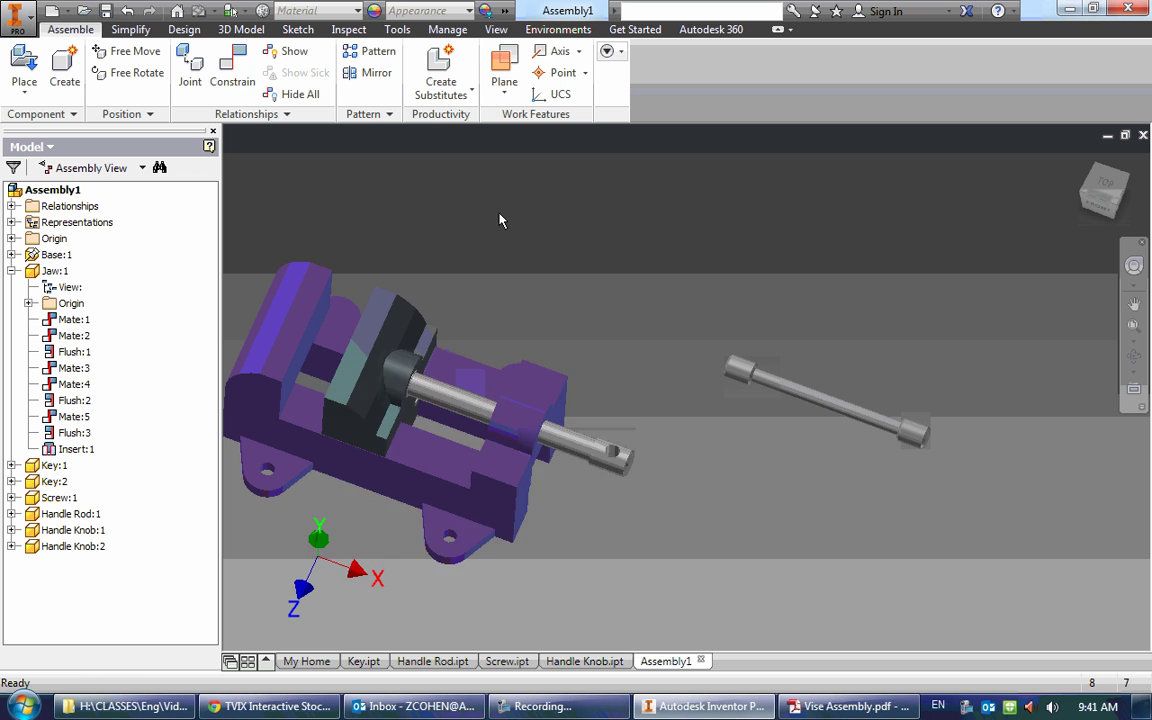
{"action": "left_click_drag", "start_coordinate": [569, 391], "coordinate": [822, 104]}
{"action": "left_click", "coordinate": [838, 408]}
{"action": "scroll", "coordinate": [600, 450], "scroll_direction": "up", "scroll_amount": 5}
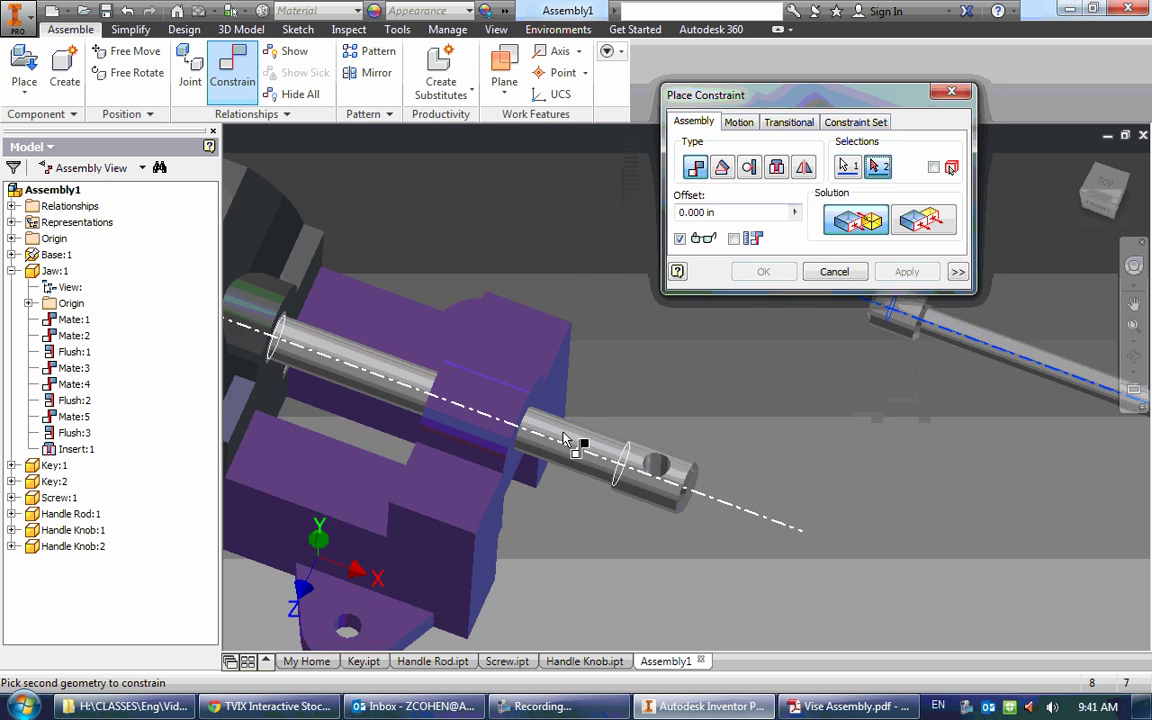
{"action": "left_click", "coordinate": [736, 527]}
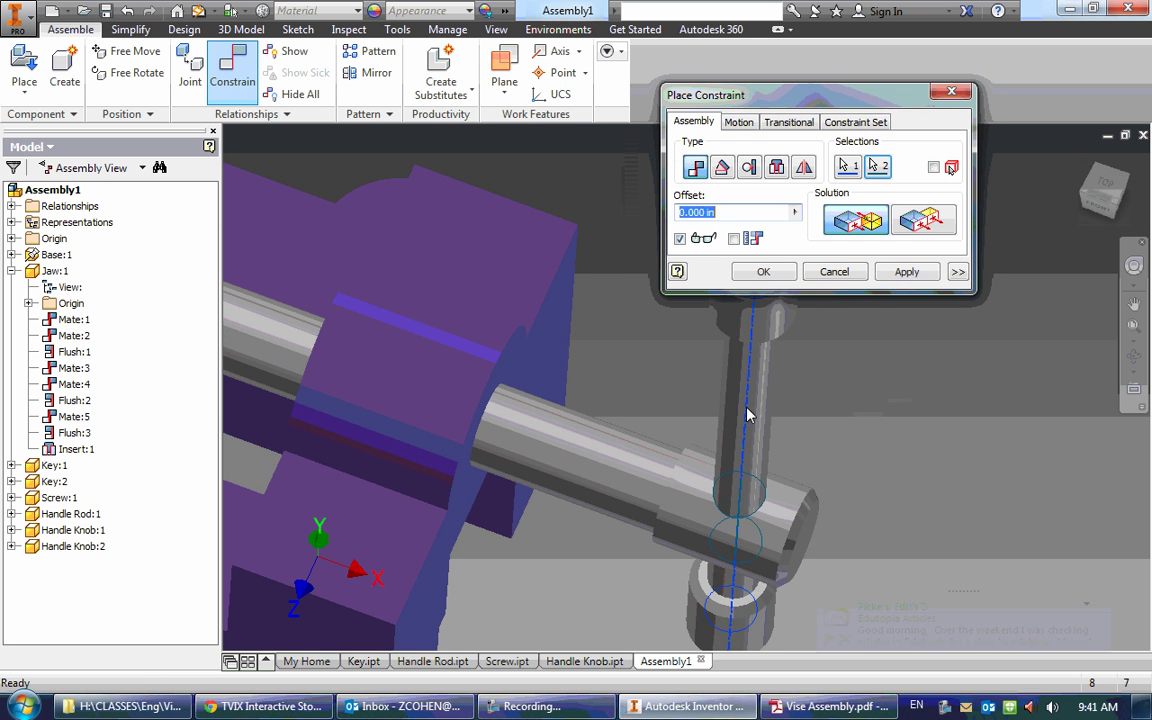
{"action": "left_click", "coordinate": [763, 271]}
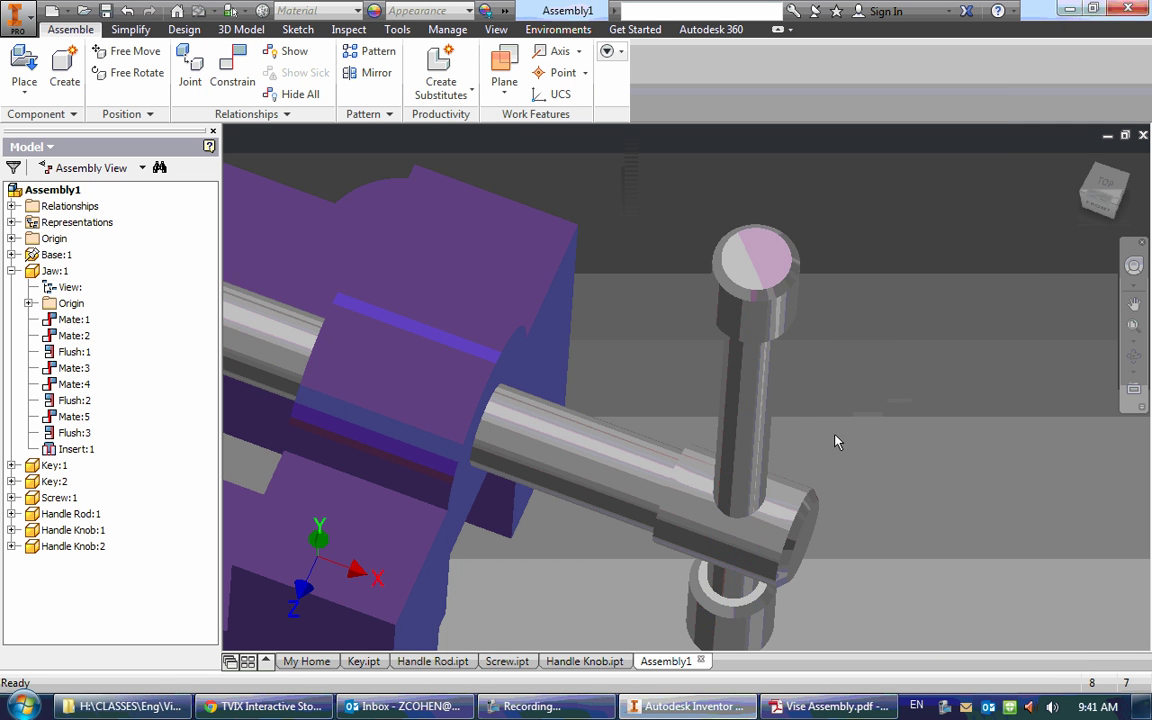
Slide the handle rod within the screw's cross hole into position
{"action": "scroll", "coordinate": [838, 441], "scroll_direction": "down", "scroll_amount": 5}
{"action": "middle_click_drag", "start_coordinate": [833, 437], "coordinate": [820, 400], "text": "shift"}
{"action": "left_click_drag", "start_coordinate": [726, 238], "coordinate": [862, 320]}
{"action": "scroll", "coordinate": [866, 344], "scroll_direction": "down", "scroll_amount": 5}
{"action": "scroll", "coordinate": [864, 352], "scroll_direction": "up", "scroll_amount": 5}
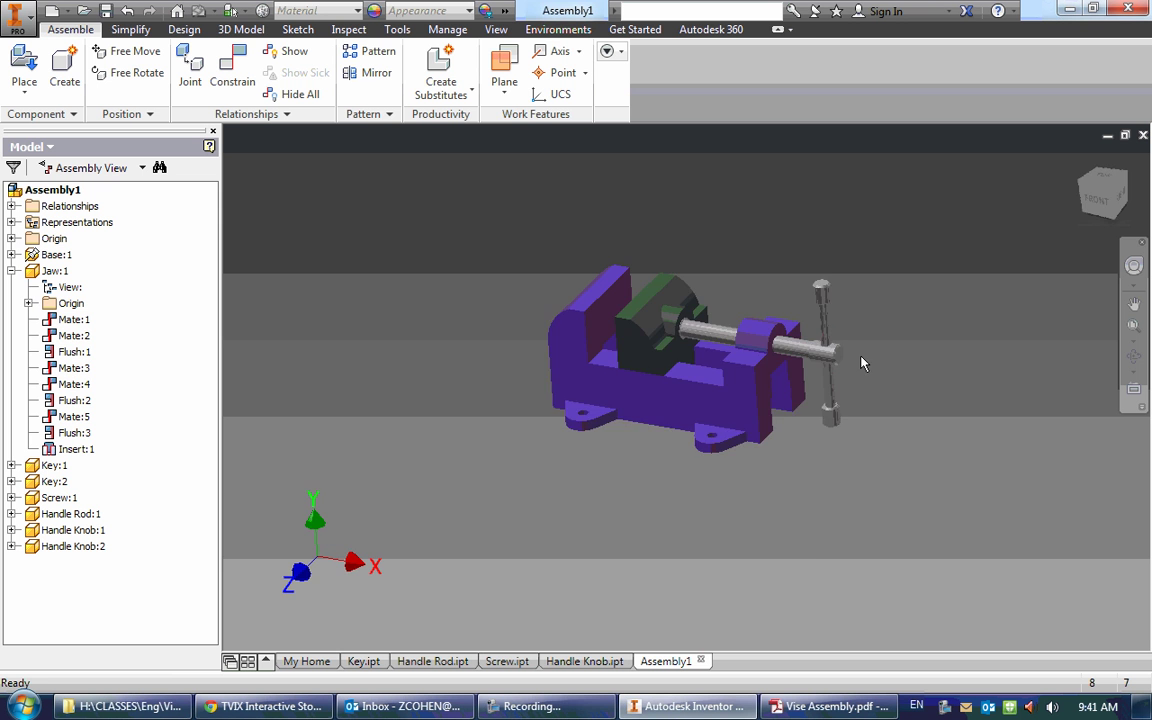
{"action": "middle_click_drag", "start_coordinate": [877, 355], "coordinate": [822, 362], "text": "shift"}
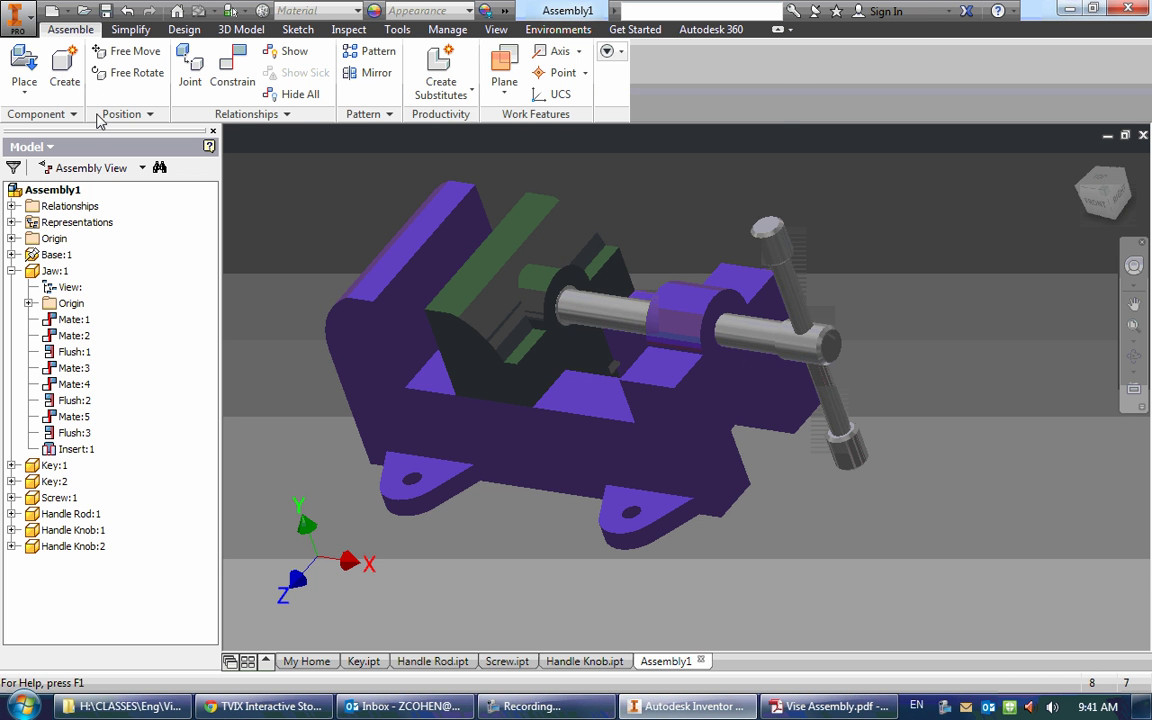
{"action": "right_click", "coordinate": [77, 191]}
{"action": "left_click", "coordinate": [121, 351]}
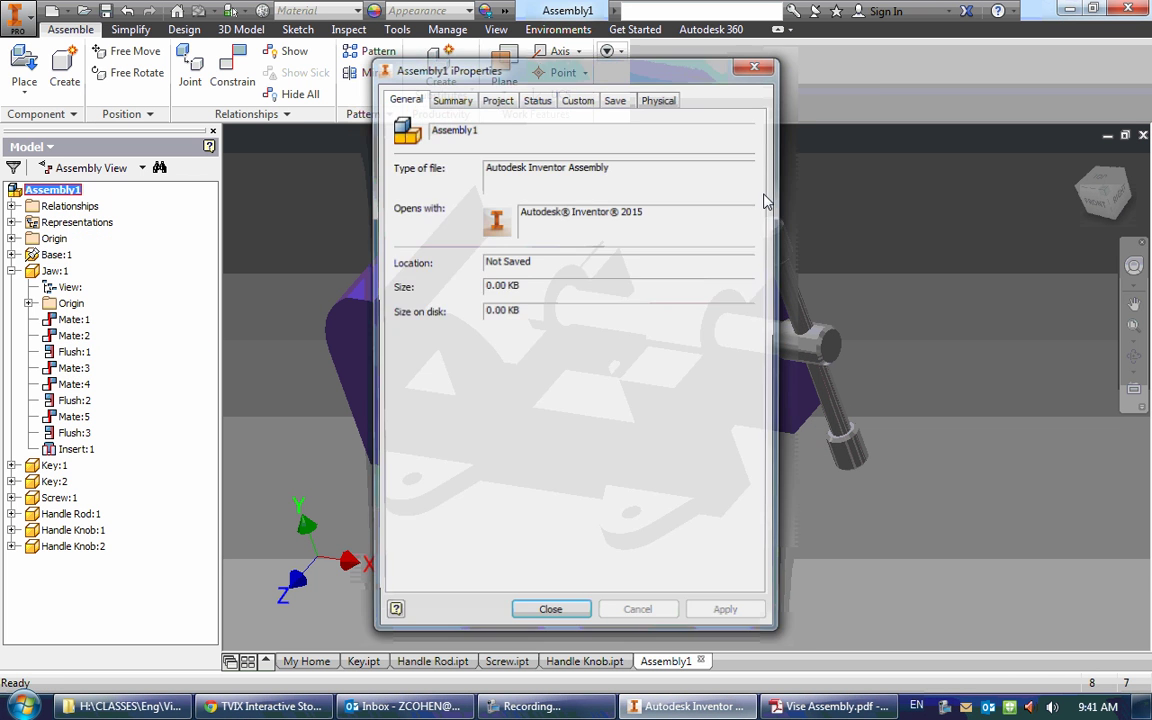
{"action": "left_click", "coordinate": [659, 97]}
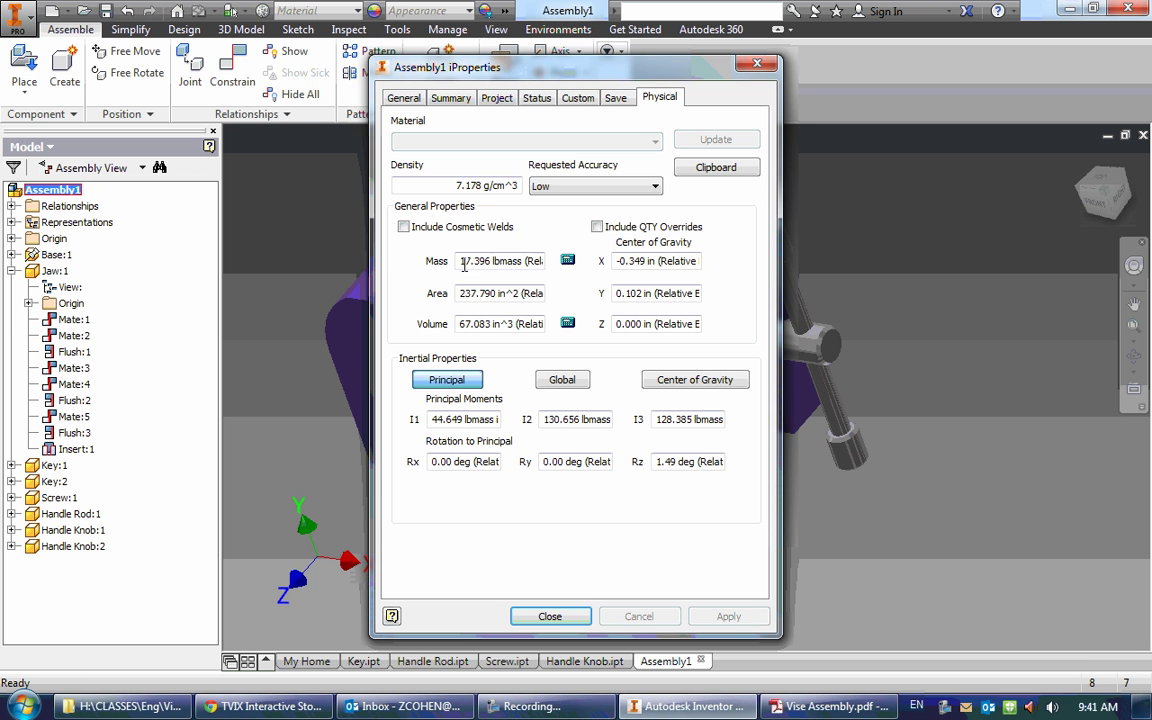
{"action": "left_click", "coordinate": [551, 617]}
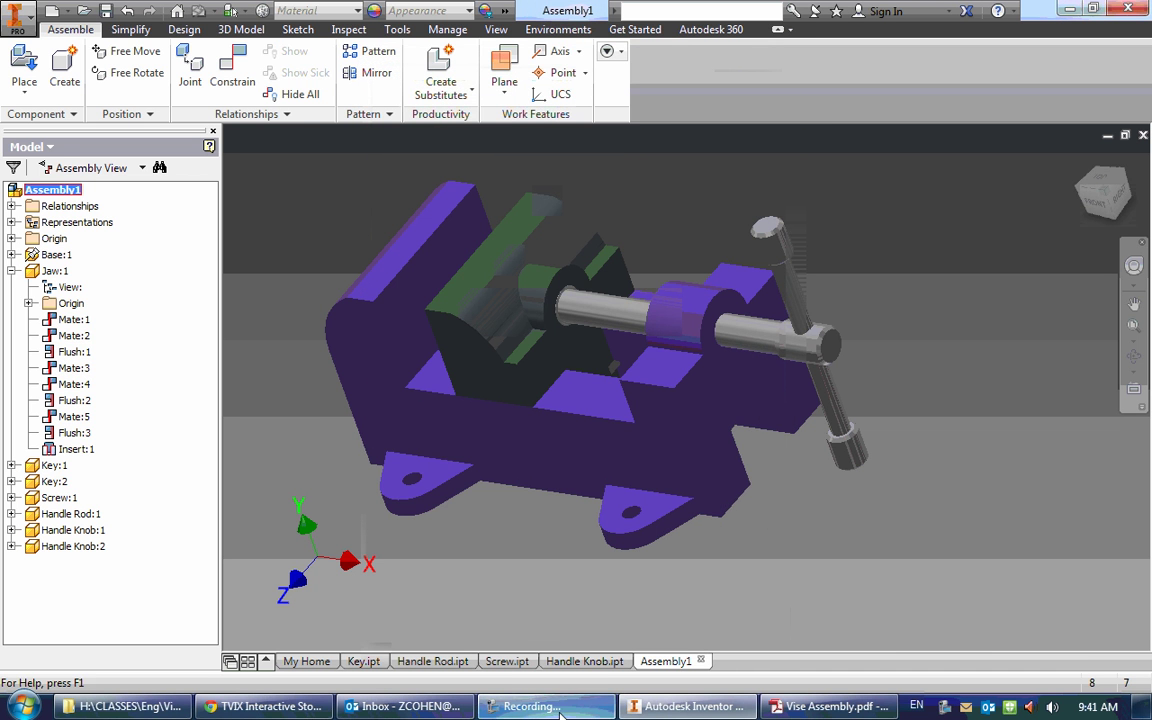
Bring up the Save As dialog for Assembly1.iam in the Vise folder
{"action": "left_click", "coordinate": [106, 11]}
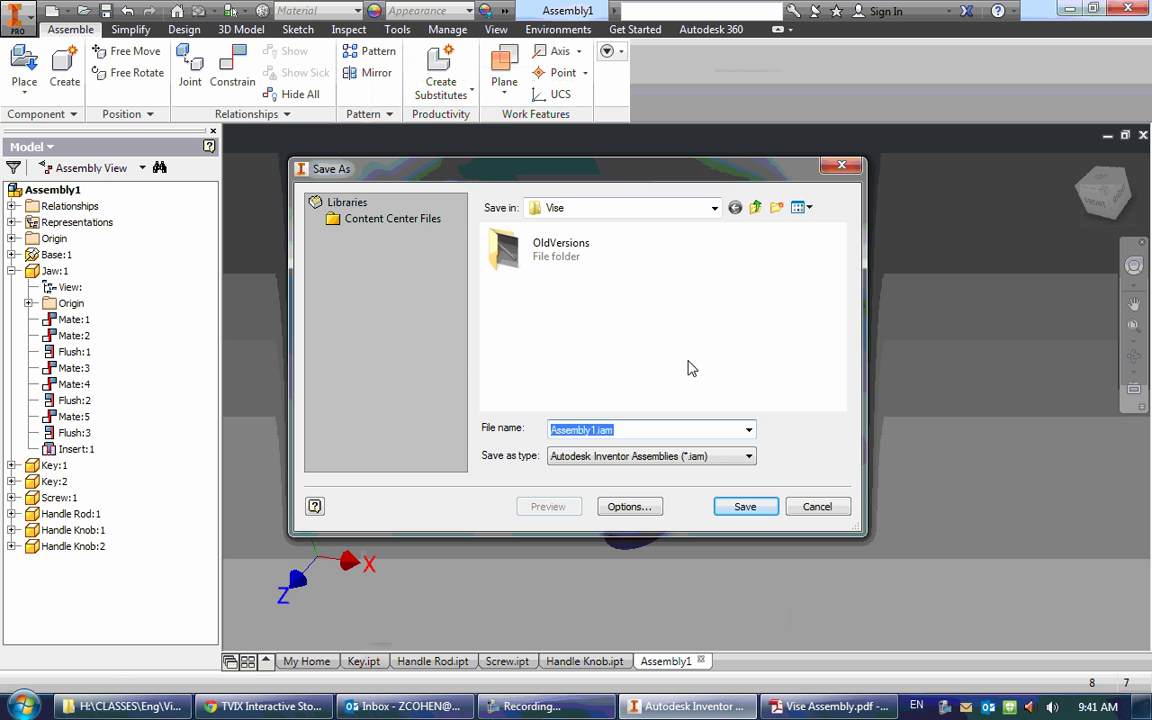